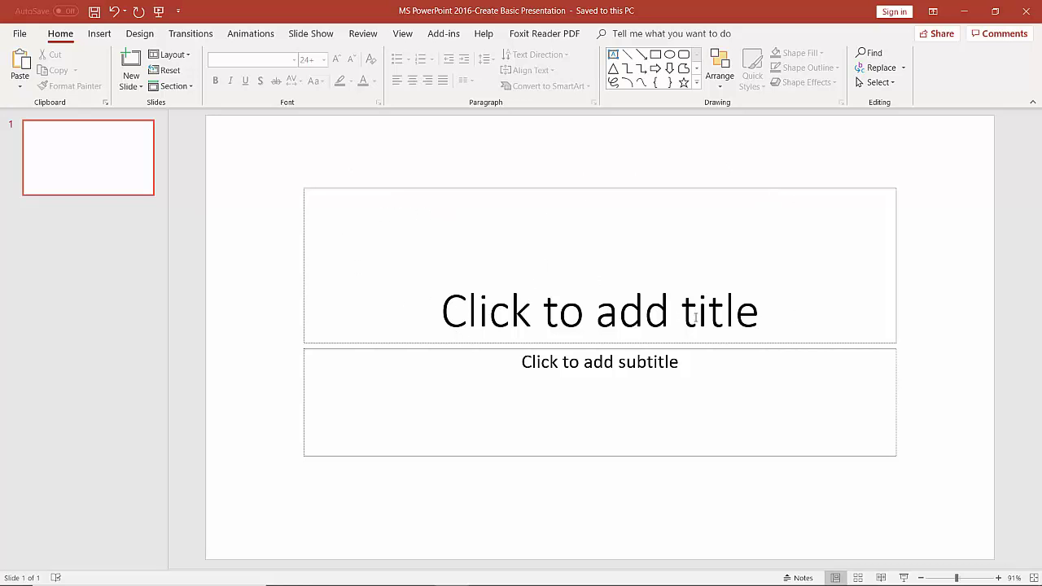
Type 'Demonetisation' as the first slide's title, correcting the doubled 'e' typo.
click(649, 302)
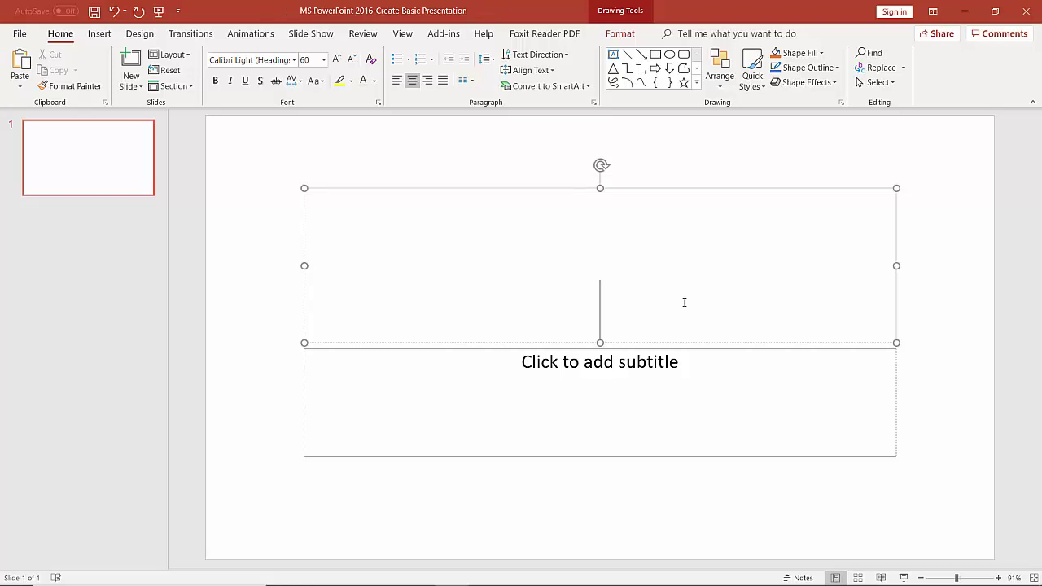
text(Dee)
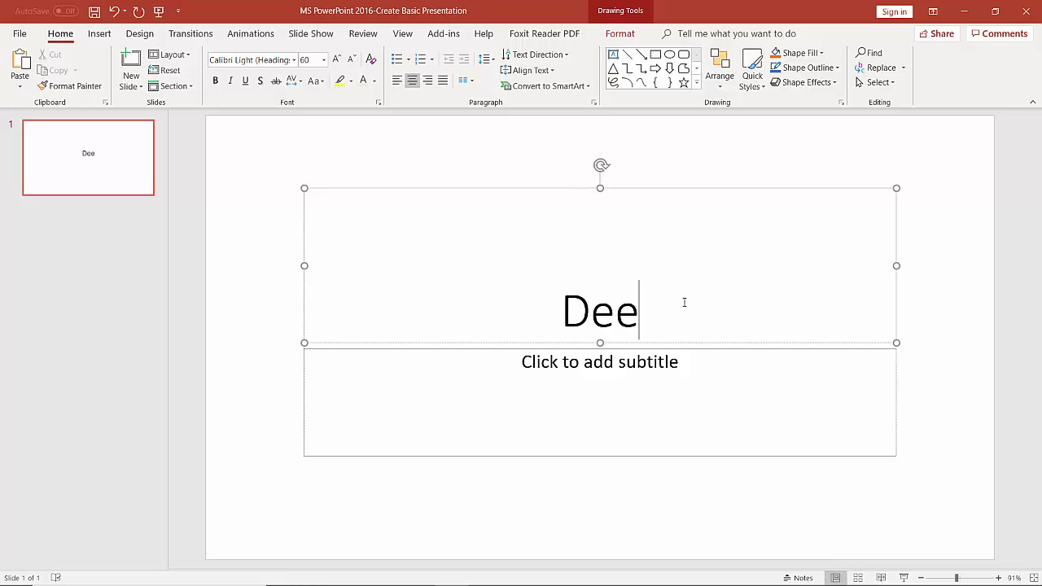
key(BackSpace)
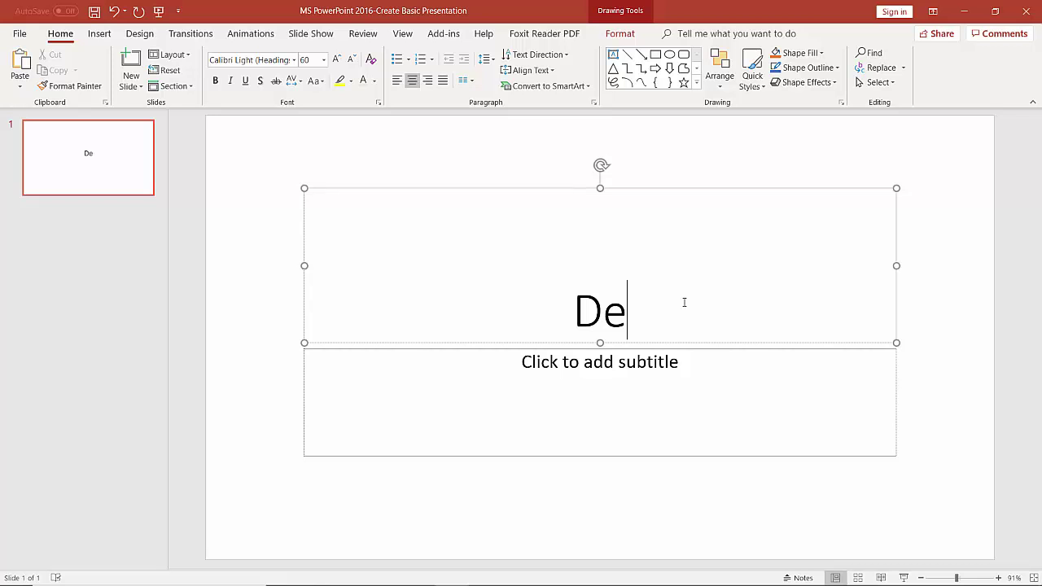
text(monetisation)
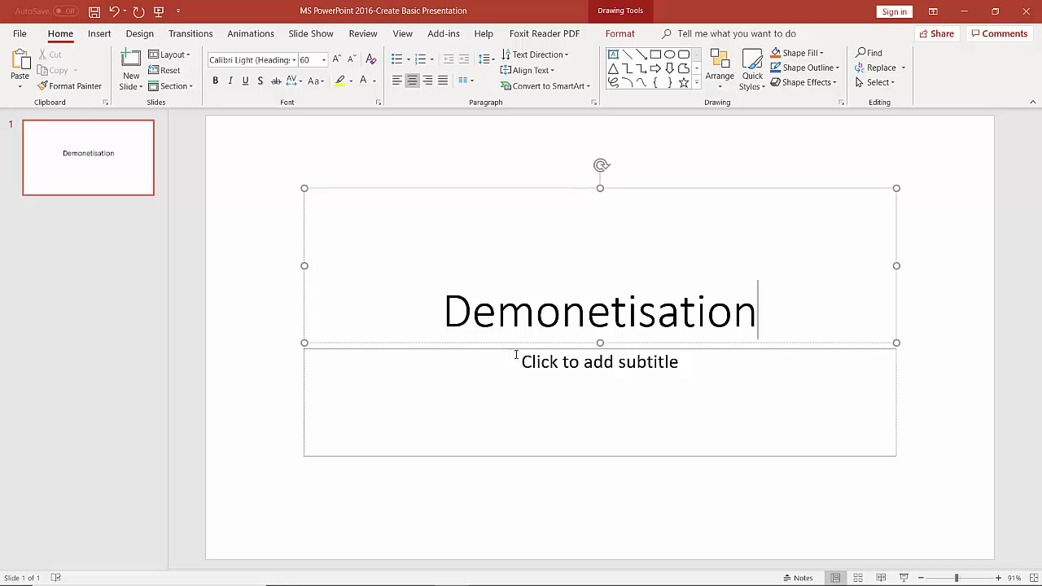
Enter the subtitle 'A boon or bane?' and undo the stray space.
click(714, 393)
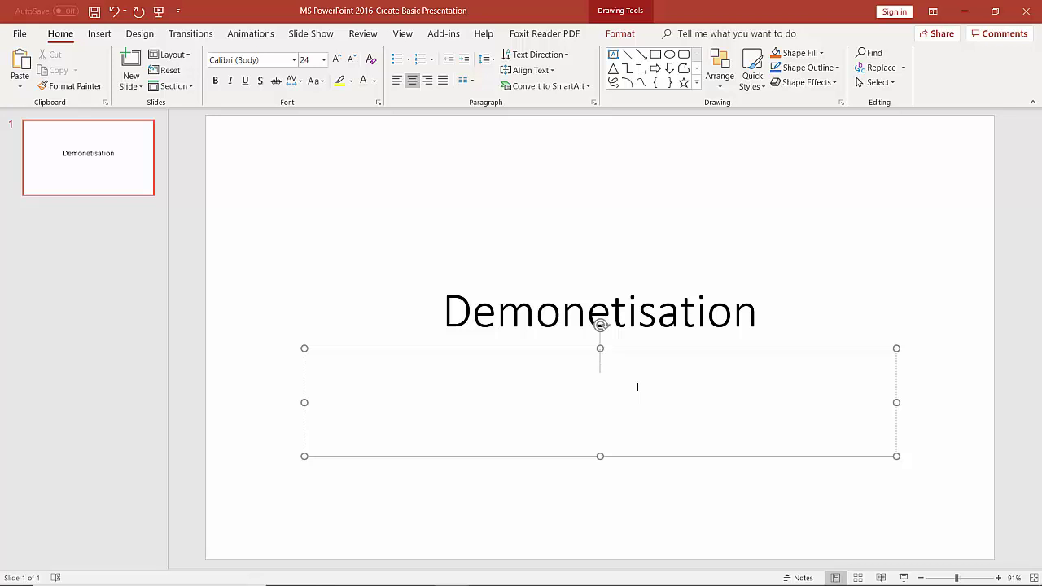
text(A boon o)
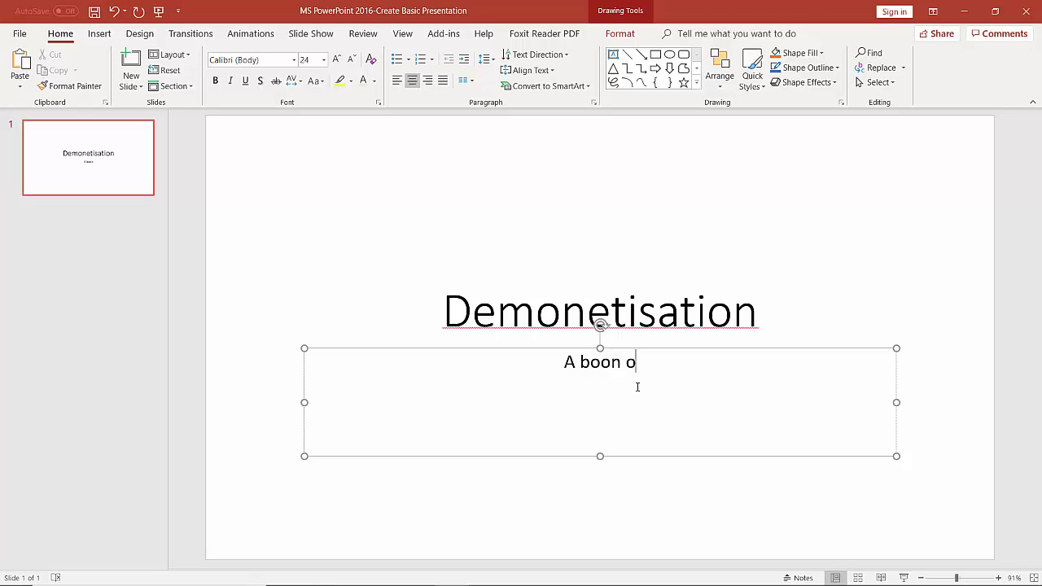
text(r bane)
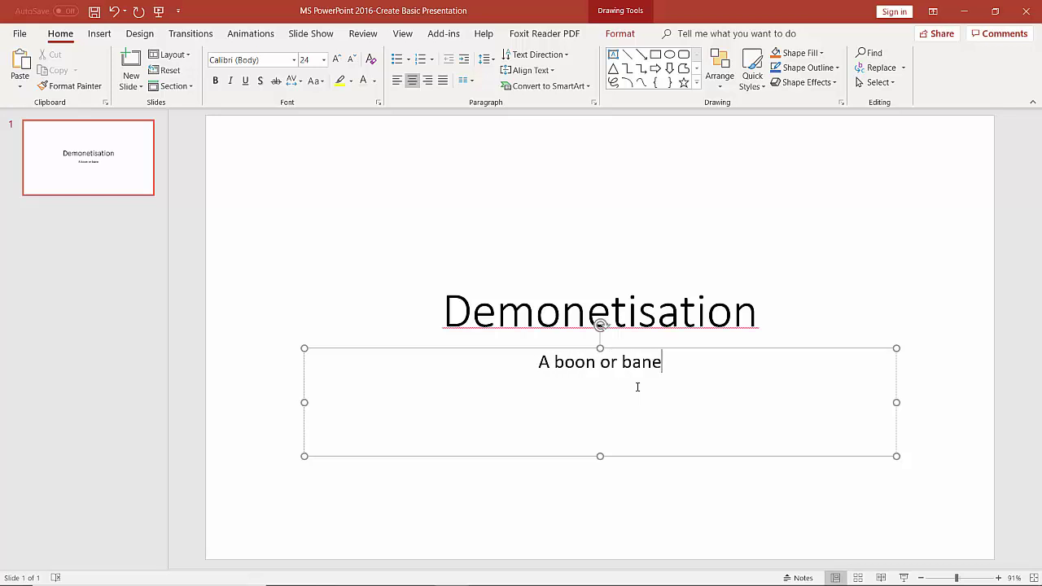
text(?)
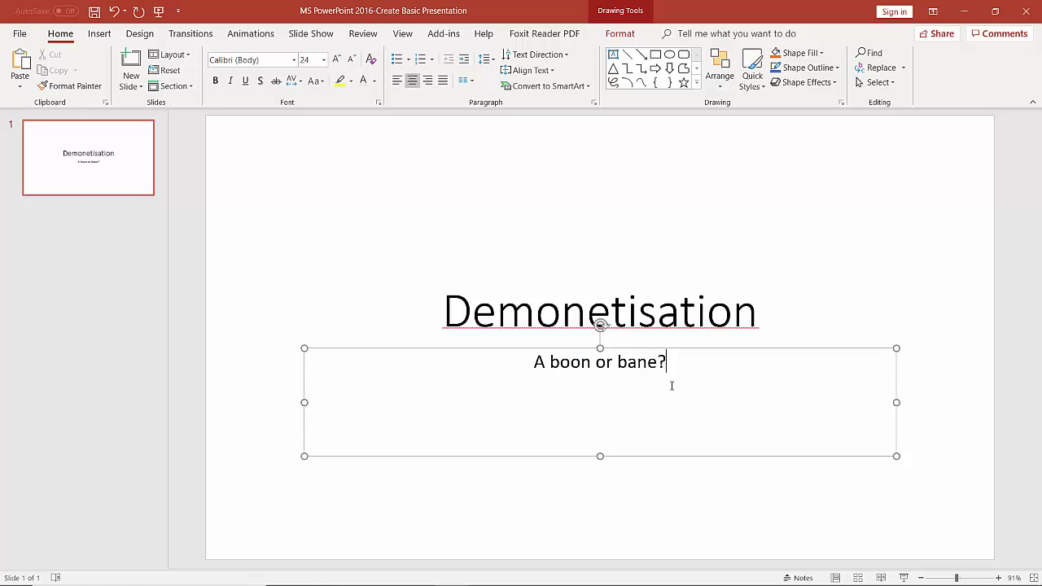
click(659, 362)
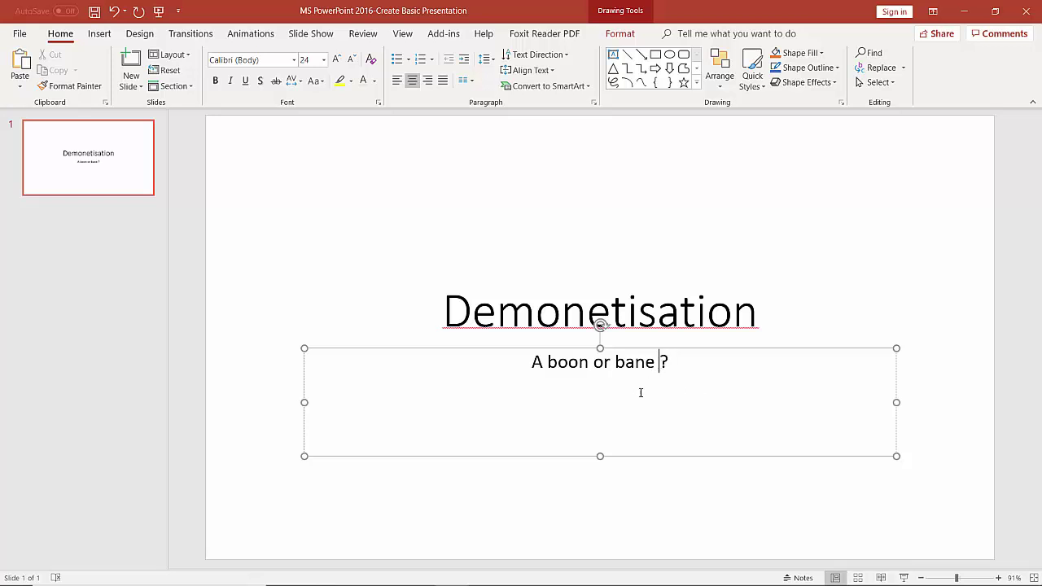
click(822, 251)
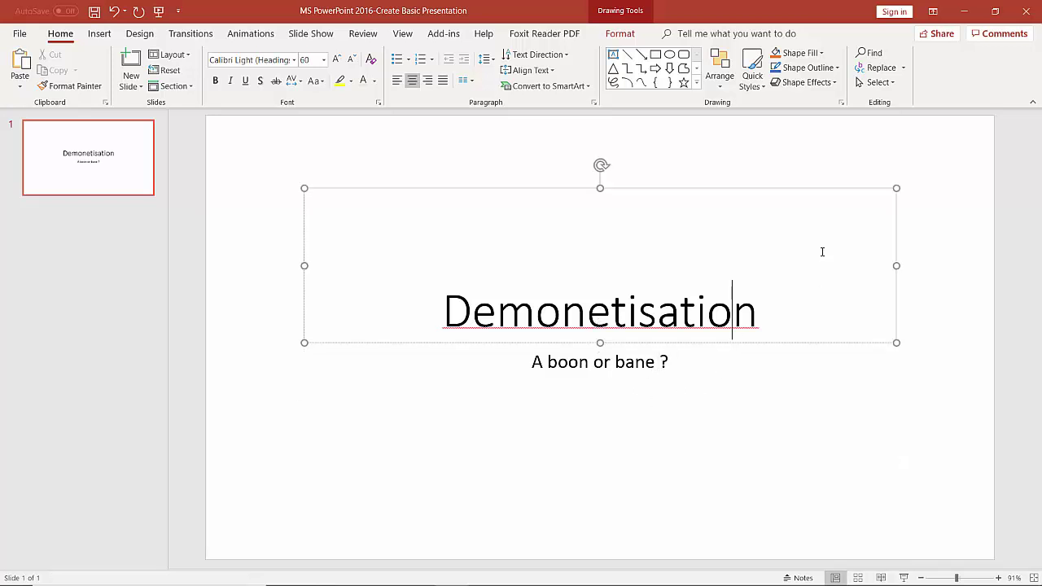
key(ctrl+z)
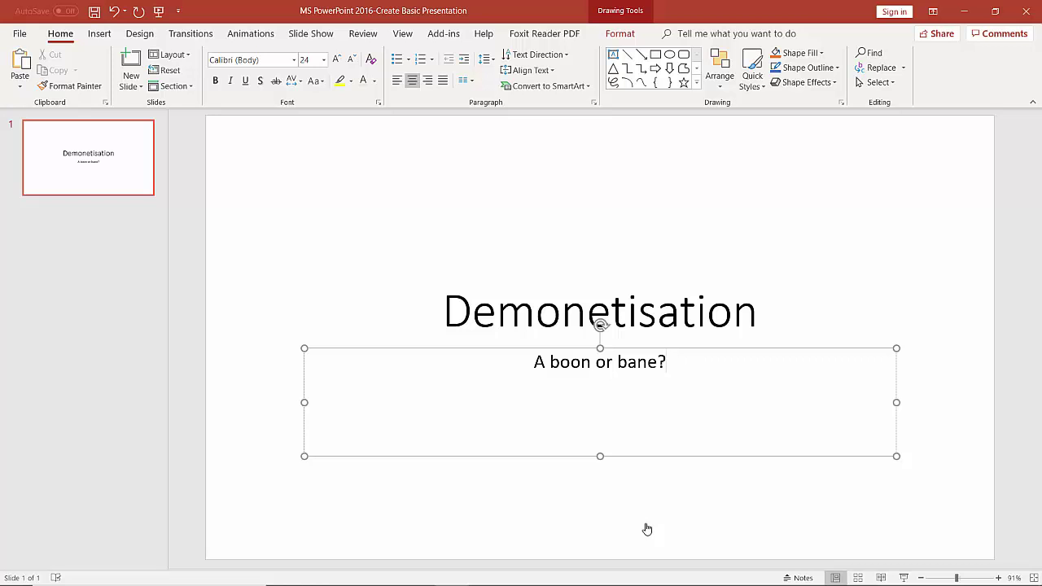
Add a test second subtitle line, then select and delete it.
key(Return)
text(come to ajflfll fjlfl)
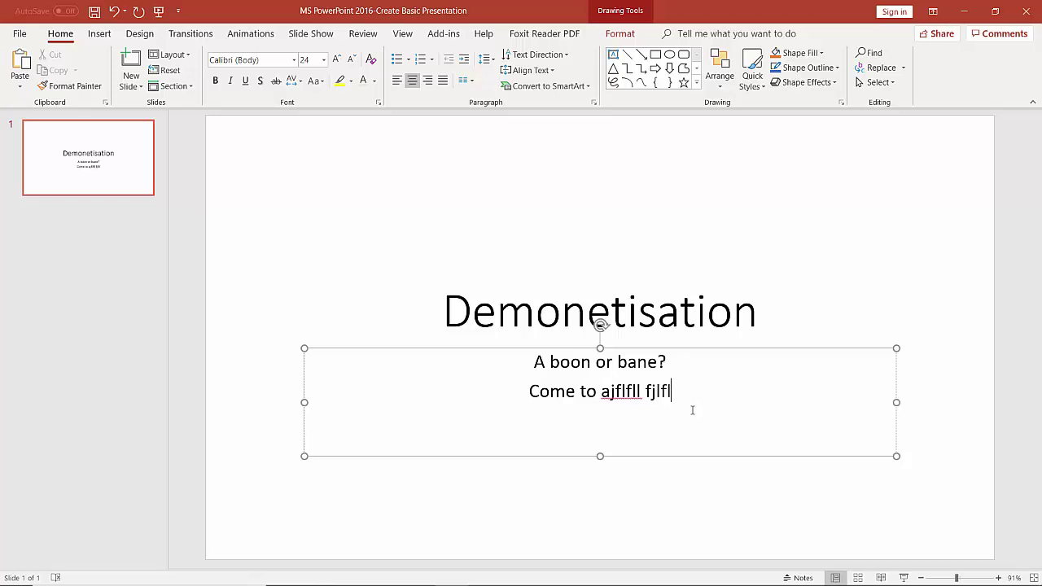
drag(686, 397, 521, 389)
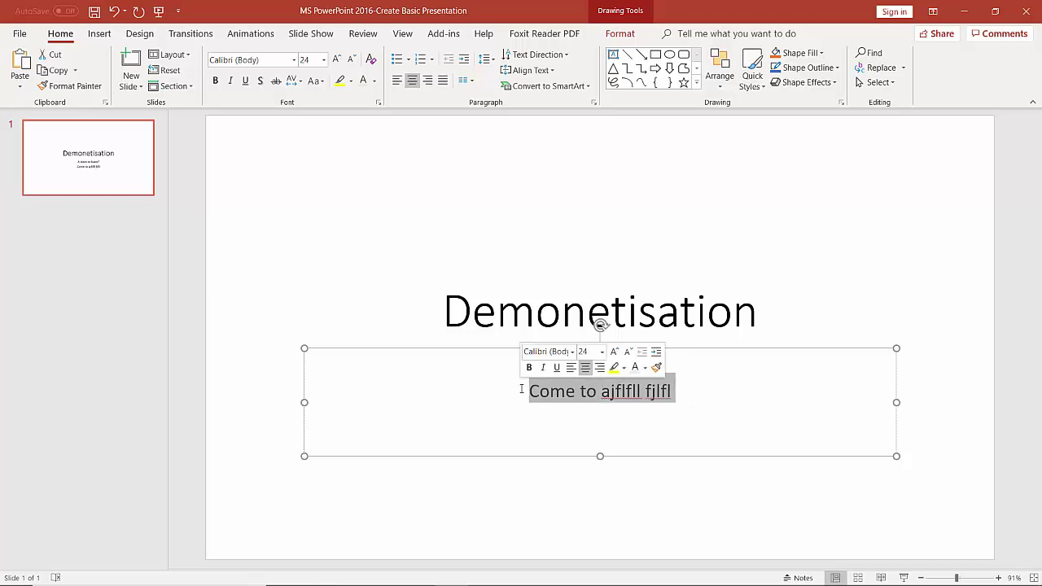
key(BackSpace)
key(BackSpace)
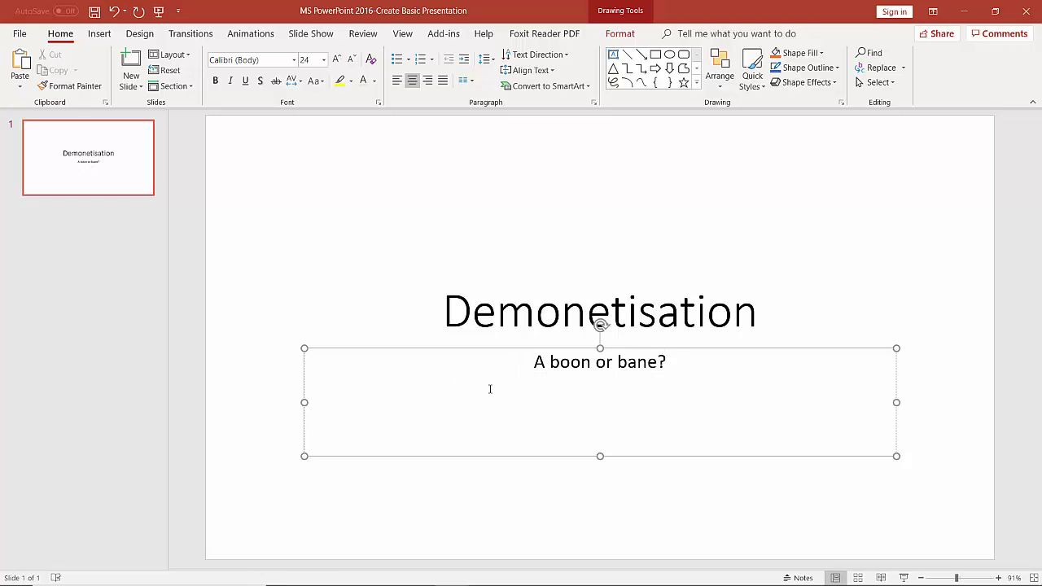
click(731, 311)
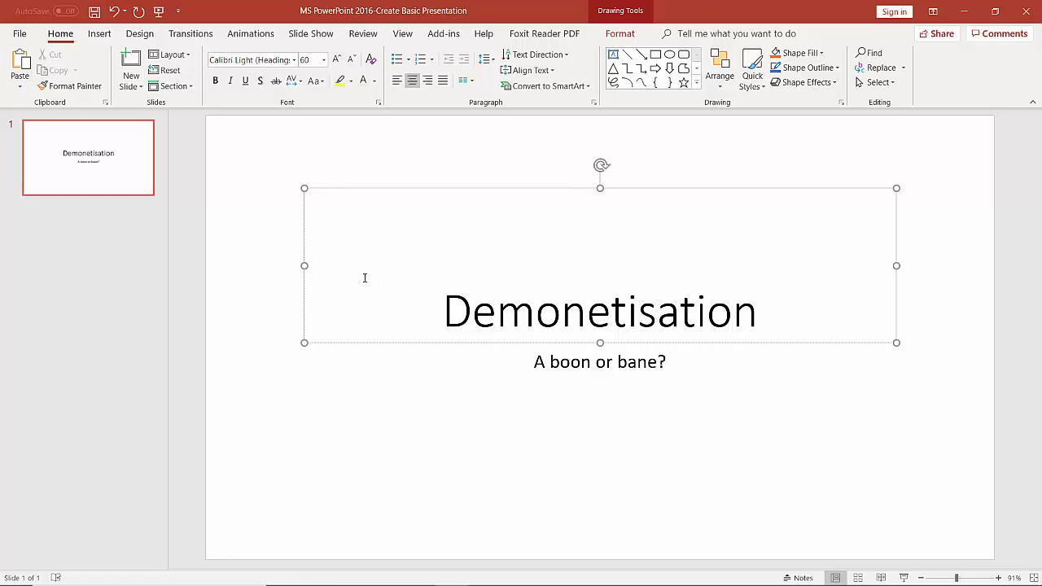
Insert a new Title and Content slide after the Demonetisation title slide.
right_click(106, 170)
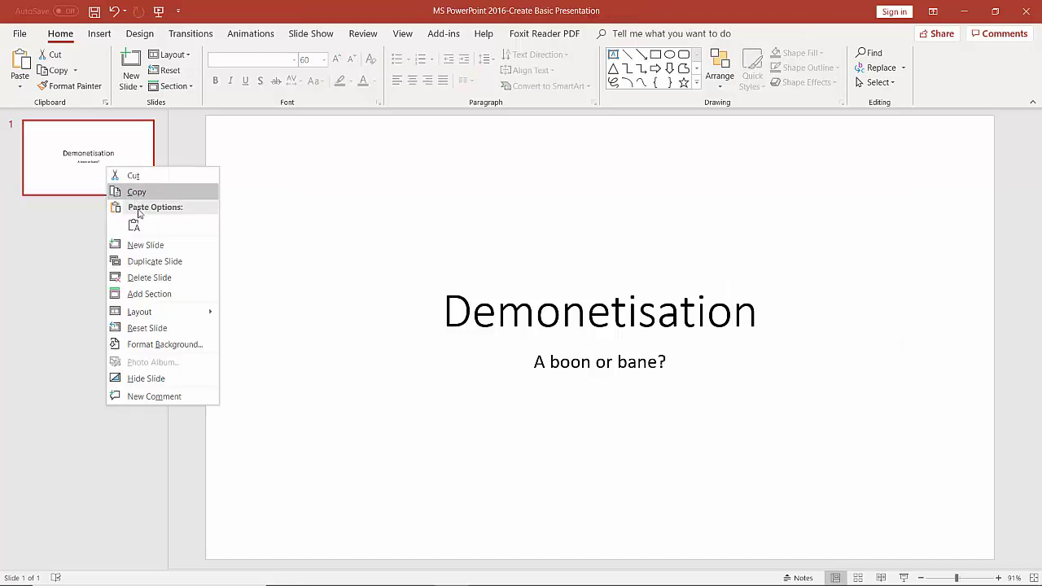
click(153, 106)
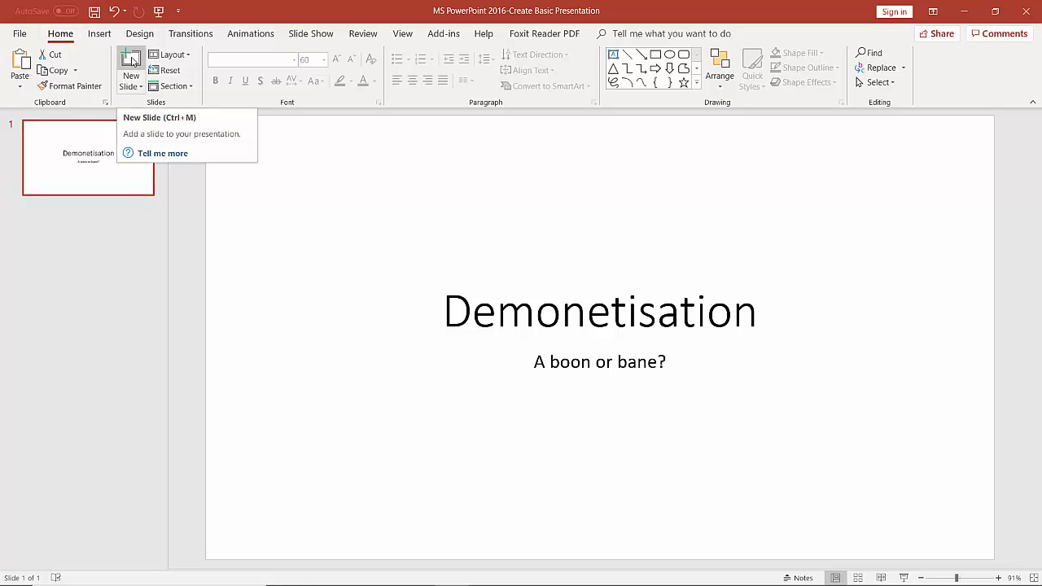
click(131, 60)
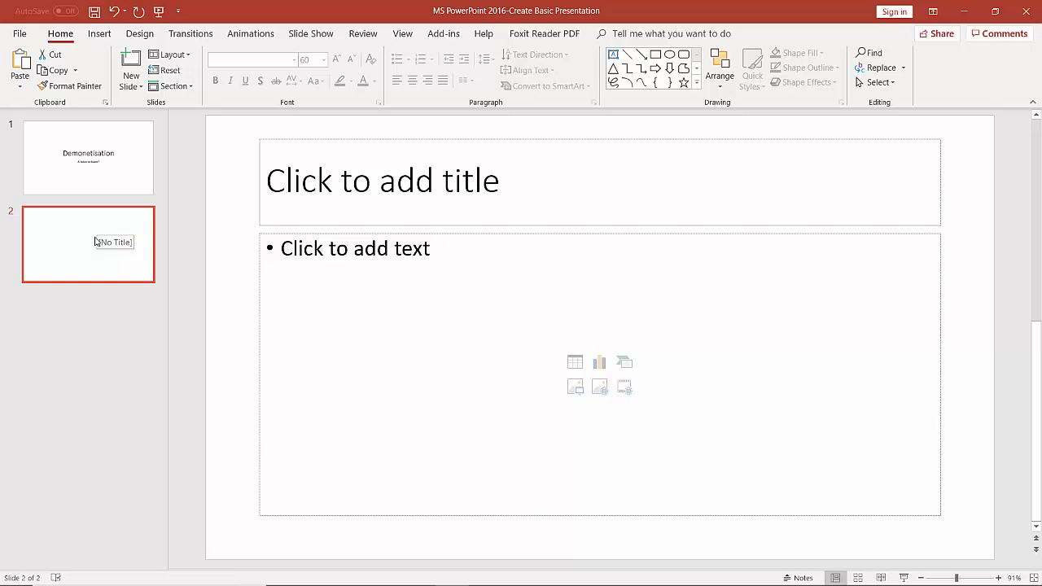
click(134, 90)
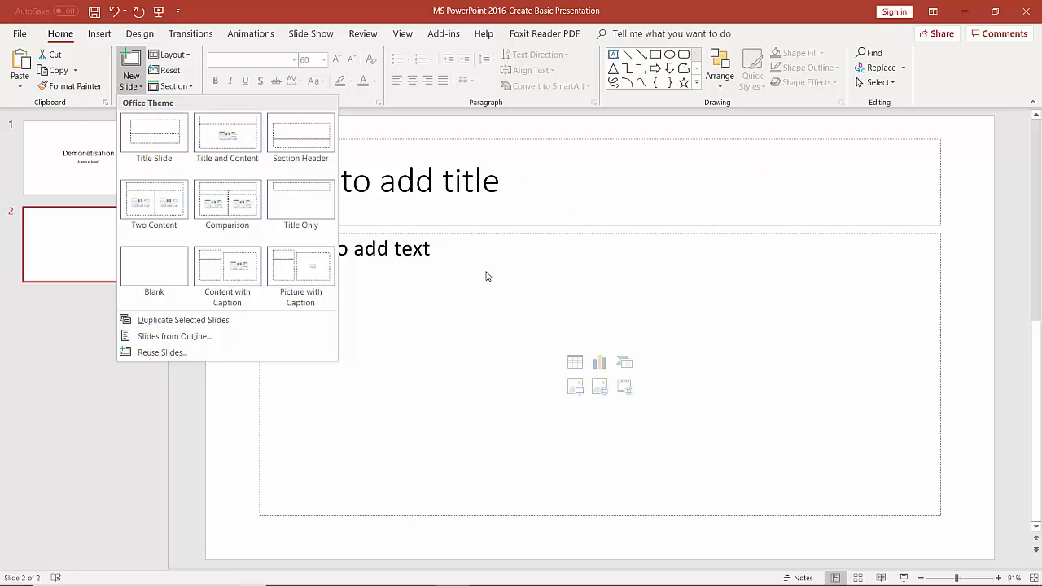
click(436, 266)
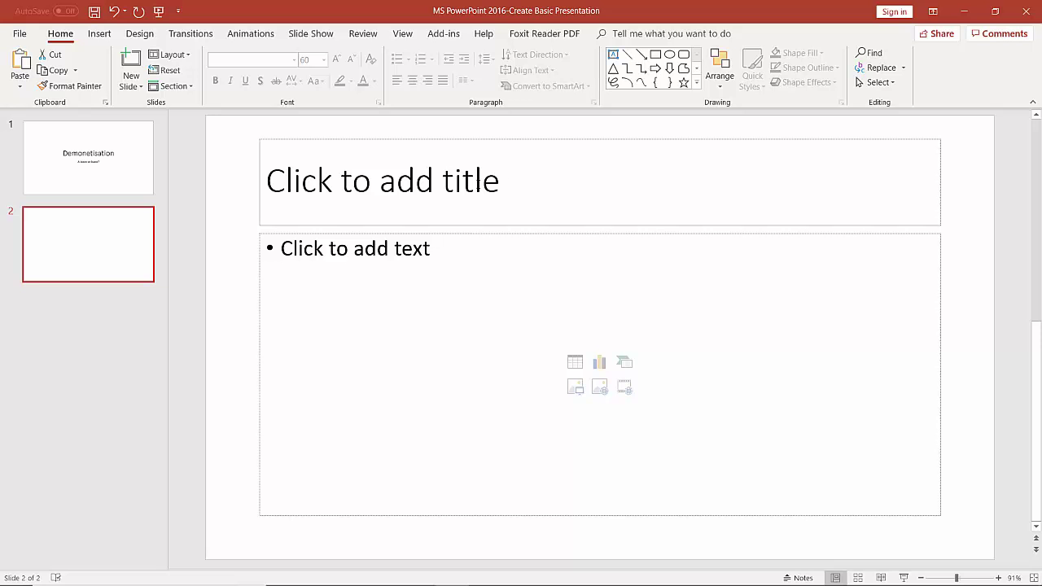
click(435, 183)
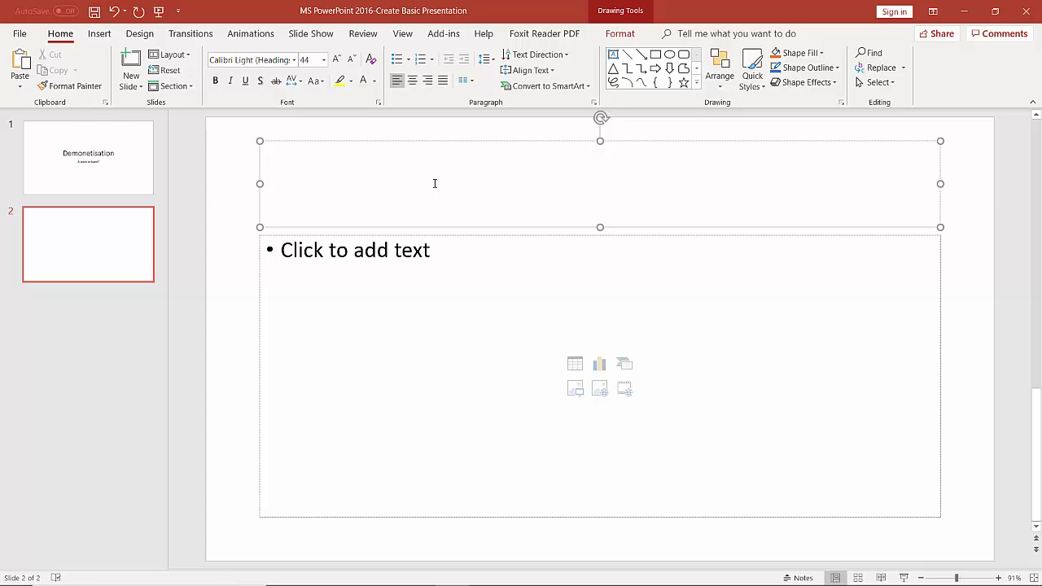
Title slide 2 'What is Demonetisation?' and place the cursor in its body placeholder.
text(What is)
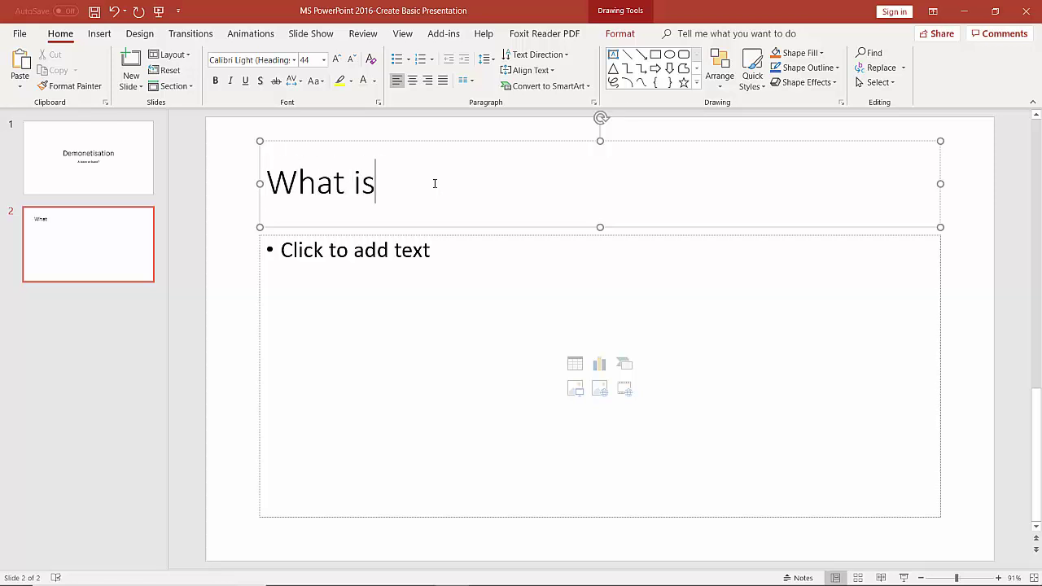
text( Demone)
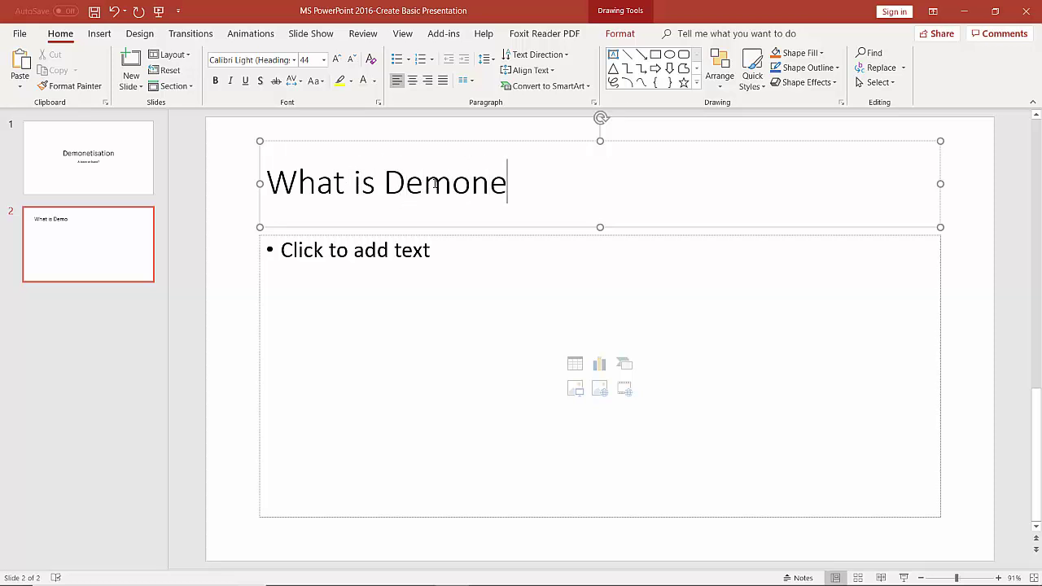
text(tisation)
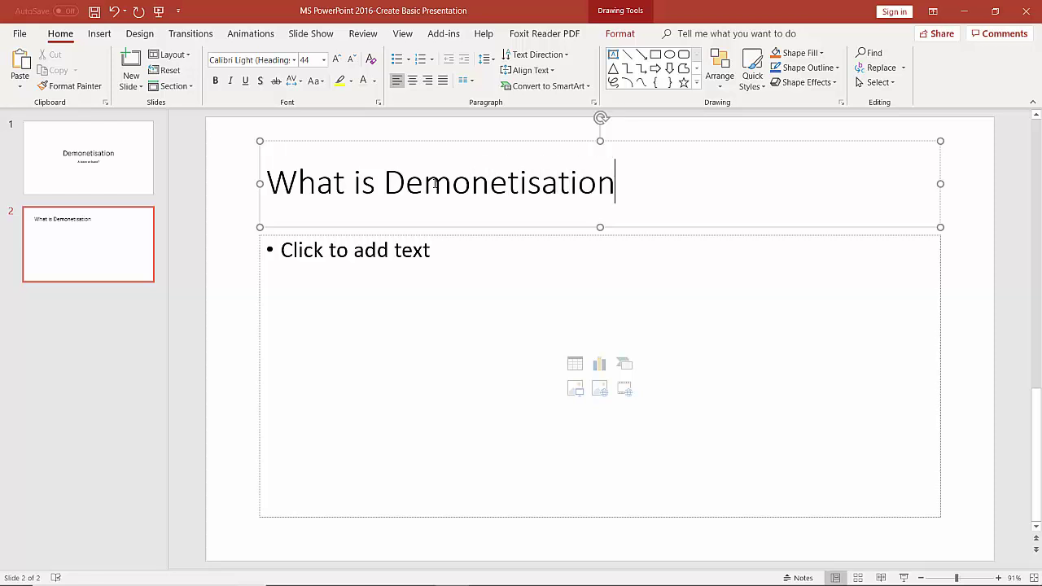
text(?)
click(428, 255)
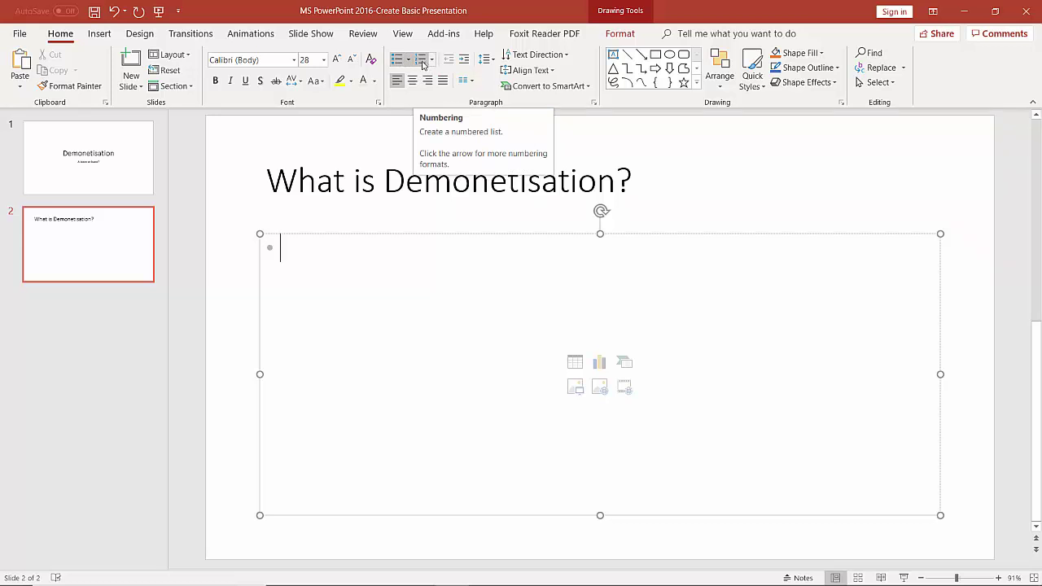
Turn off bullets and type the definition 'The process of withdrawing a particular coin, note or precious metal…'.
click(398, 62)
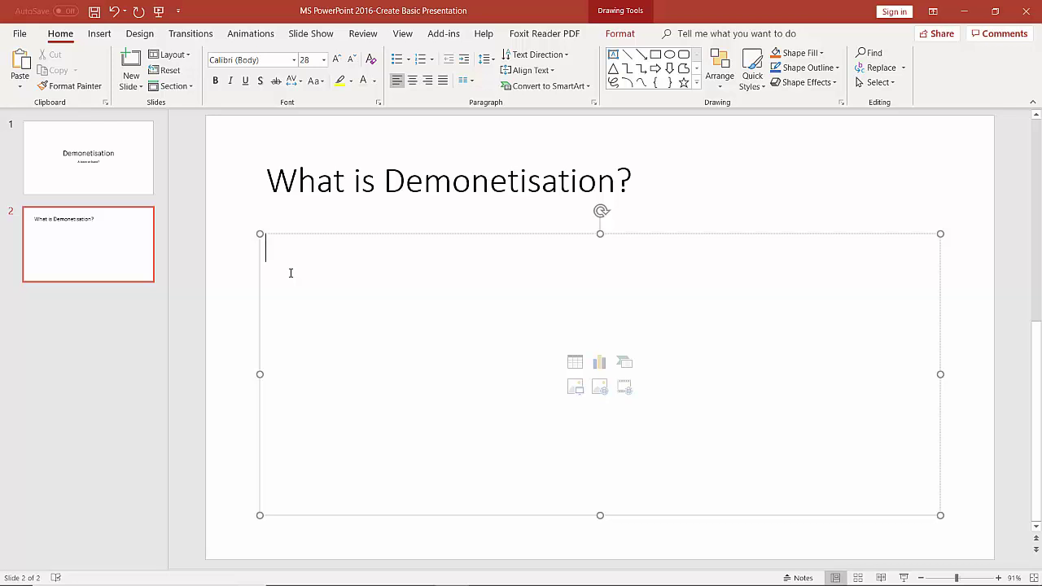
text(The p)
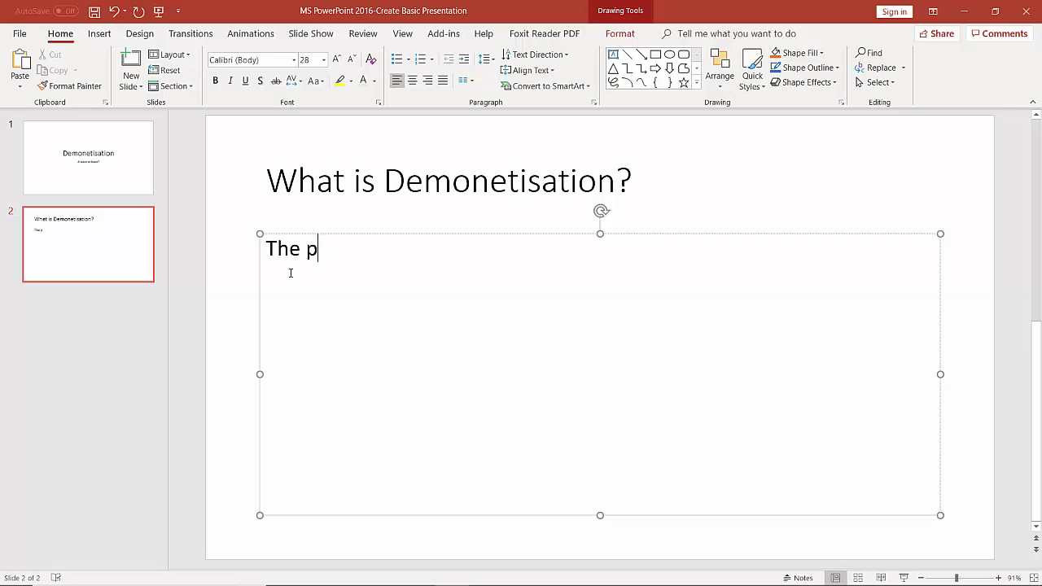
text(rocess of )
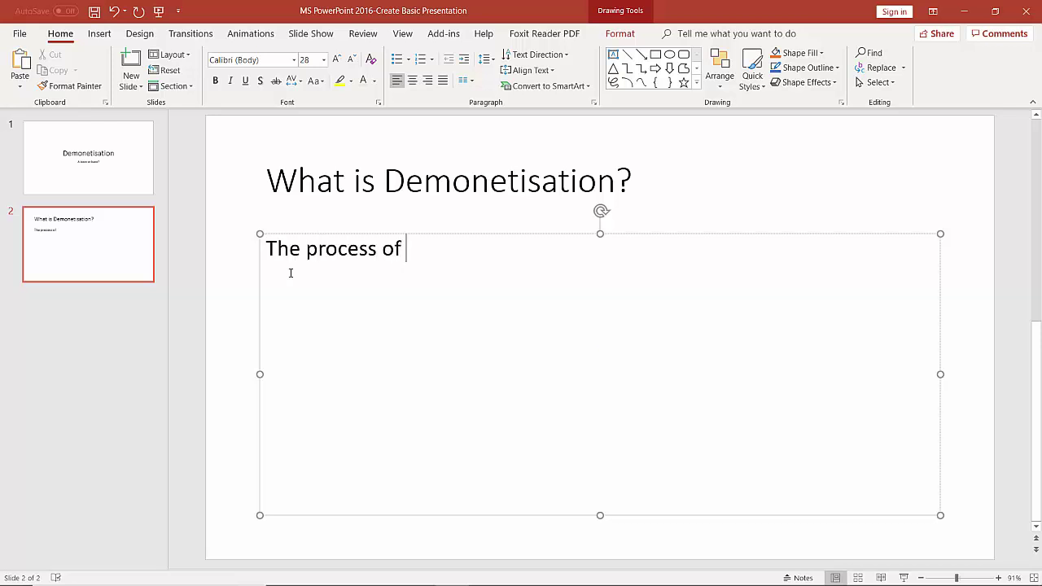
text(withdrawing )
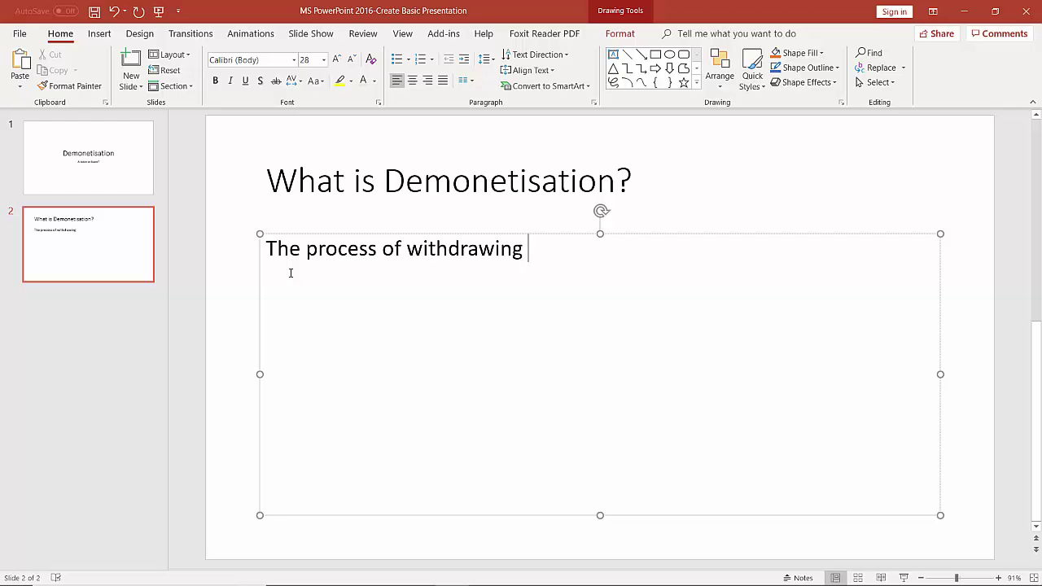
text(a particular)
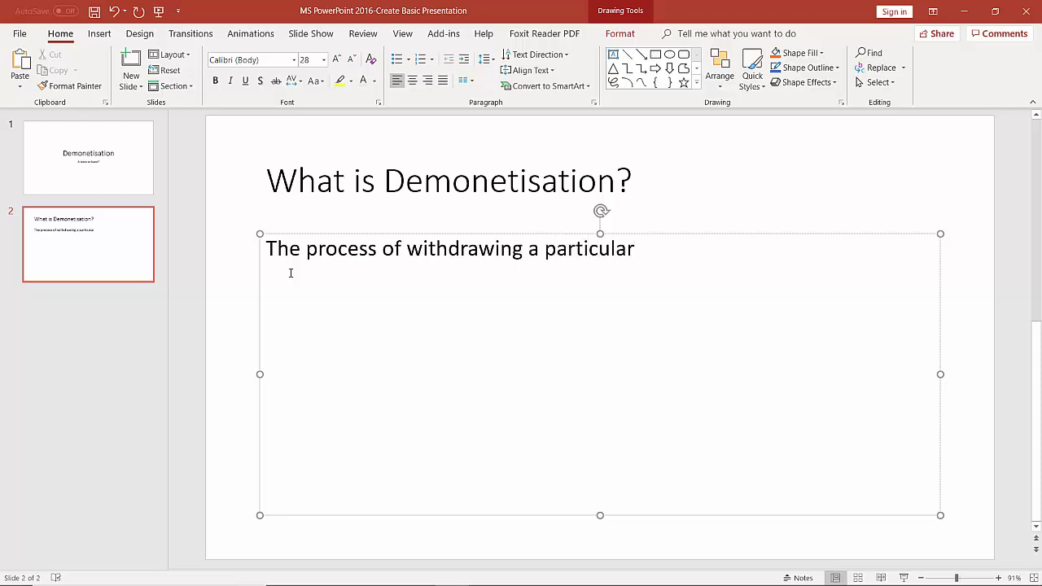
text( coin, note or )
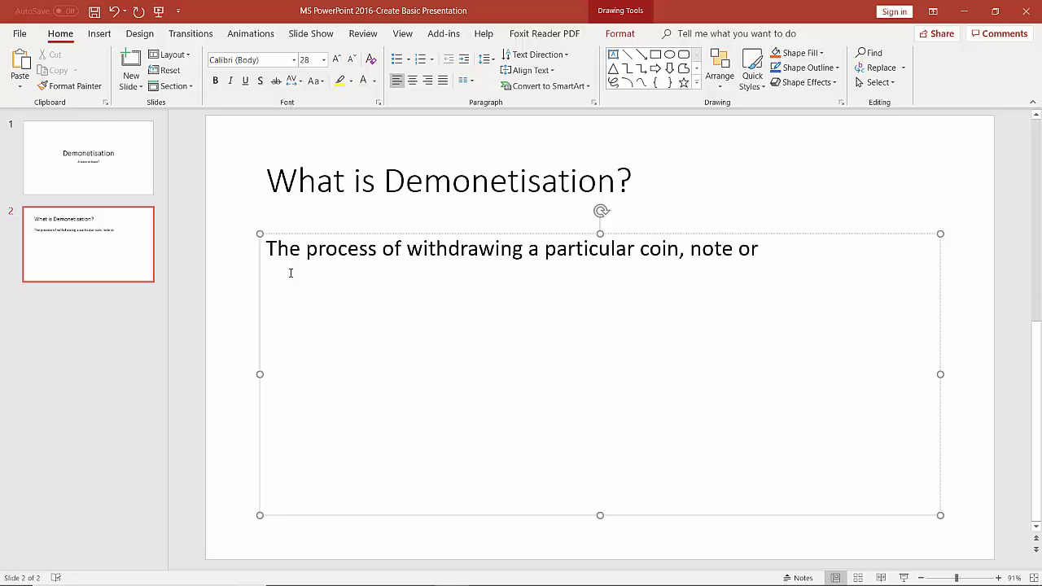
text(precious metal fo)
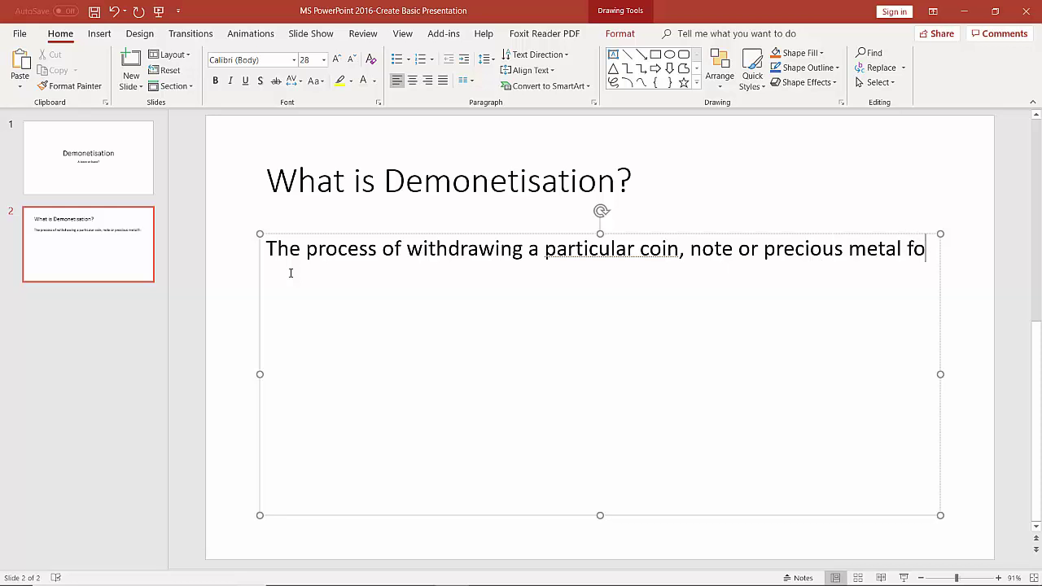
key(BackSpace)
text(rom use by )
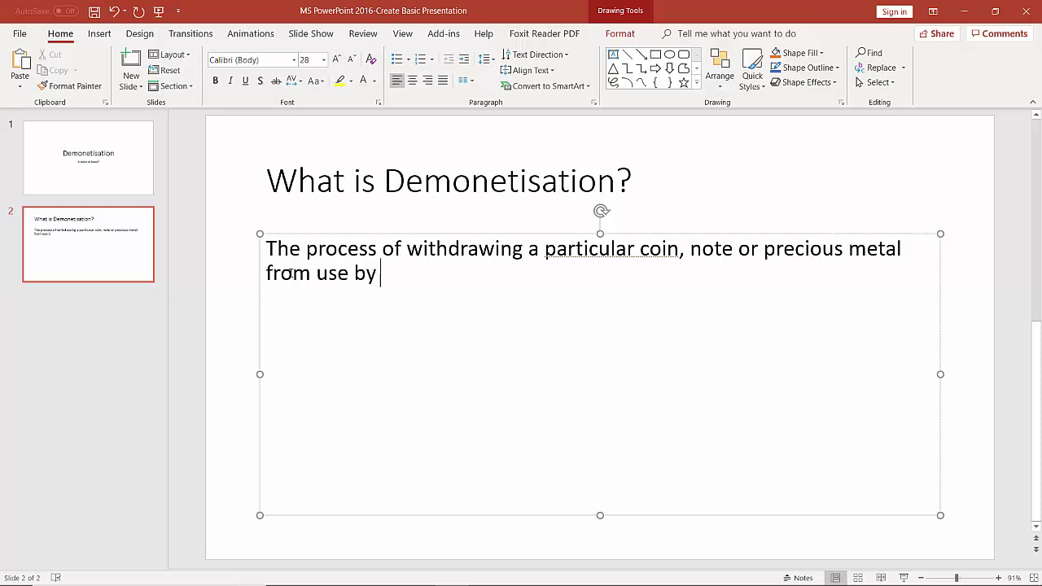
text(the central bank of the co)
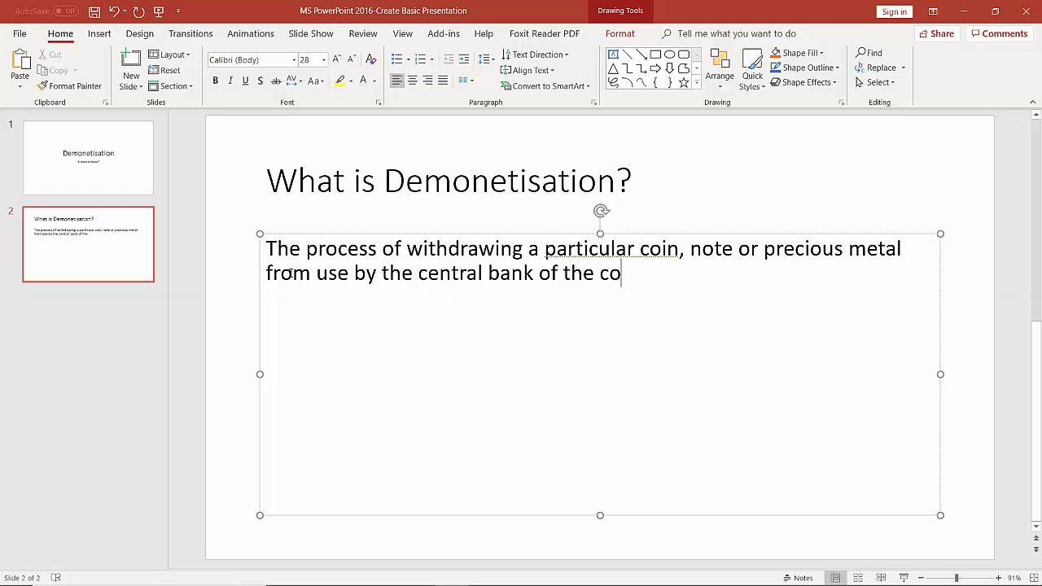
text(untry is know )
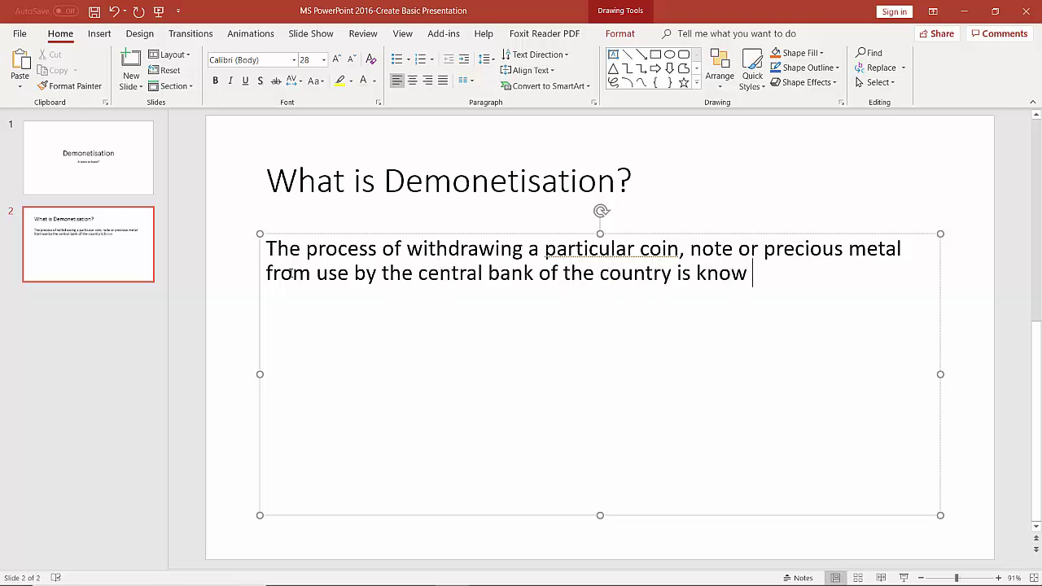
text(n as demonetisation.)
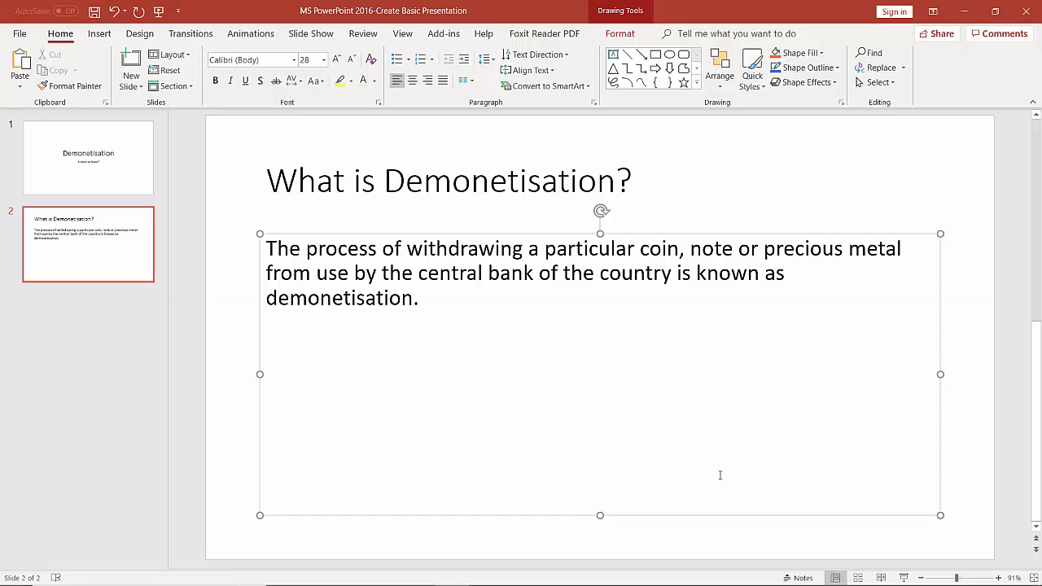
Show the Notes pane under slide 2 and adjust its height.
click(796, 578)
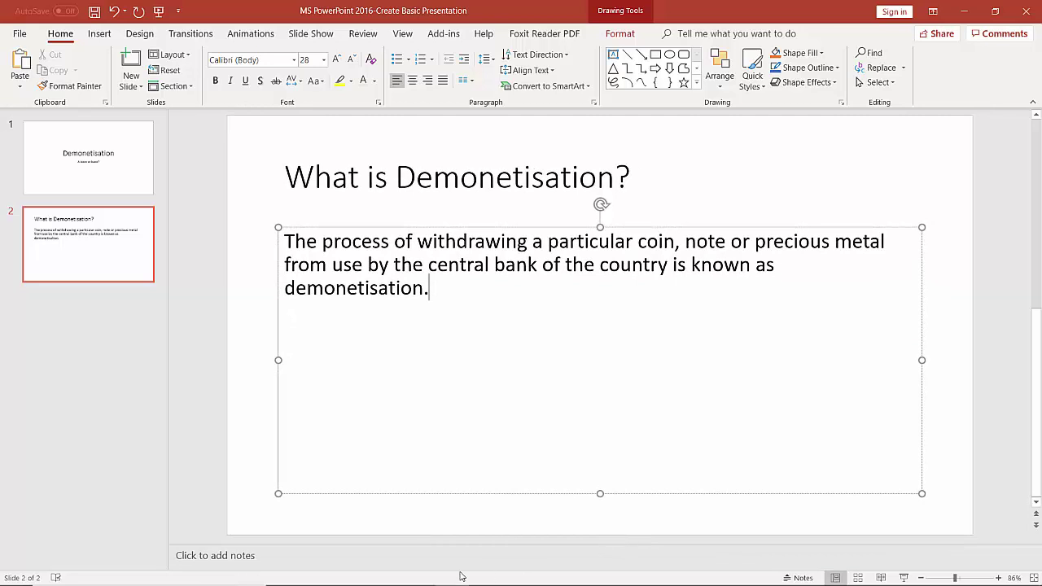
click(390, 554)
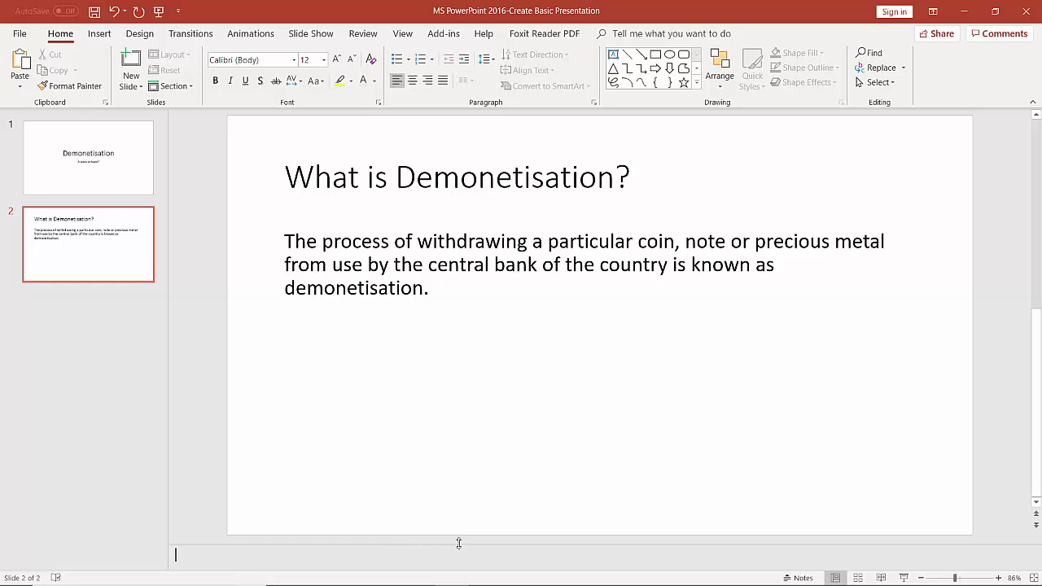
drag(458, 543, 458, 451)
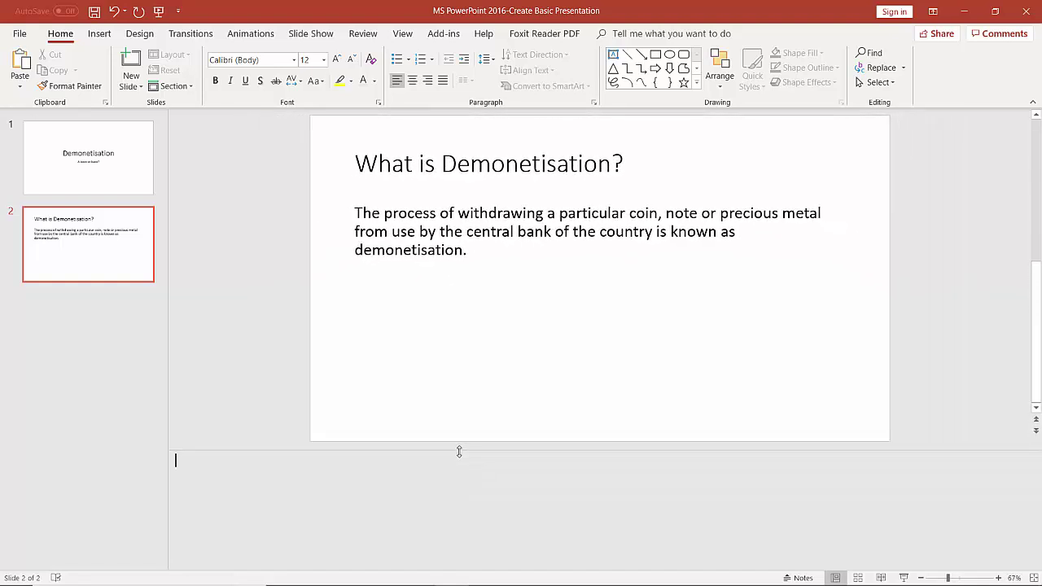
drag(463, 491, 468, 556)
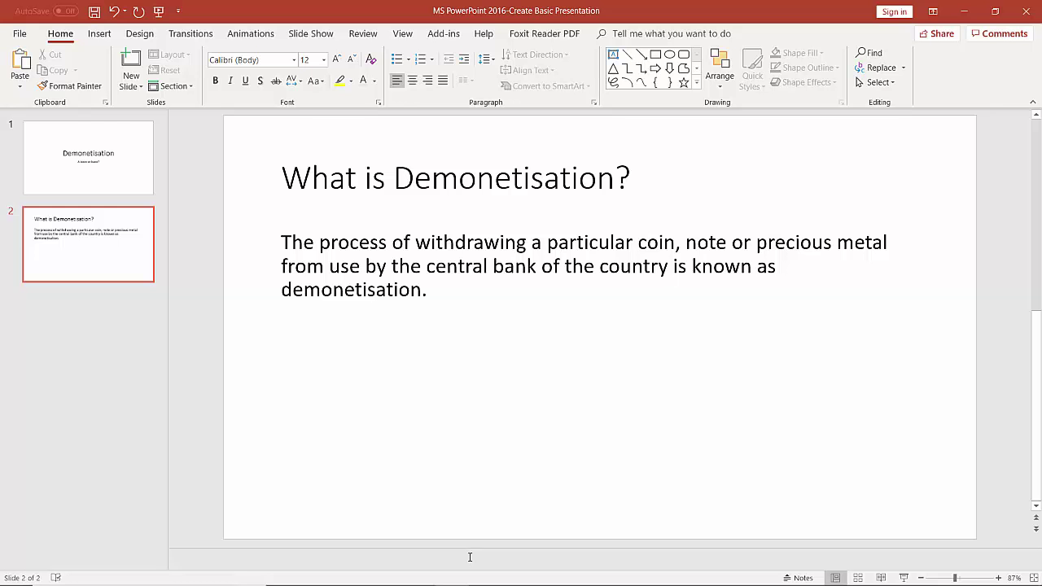
Type the speaker note 'Hello everyone, welcome to MS PowerPoint 2016 Basic Presentation tutorial…'.
text(Hello everyone, welcome to MS)
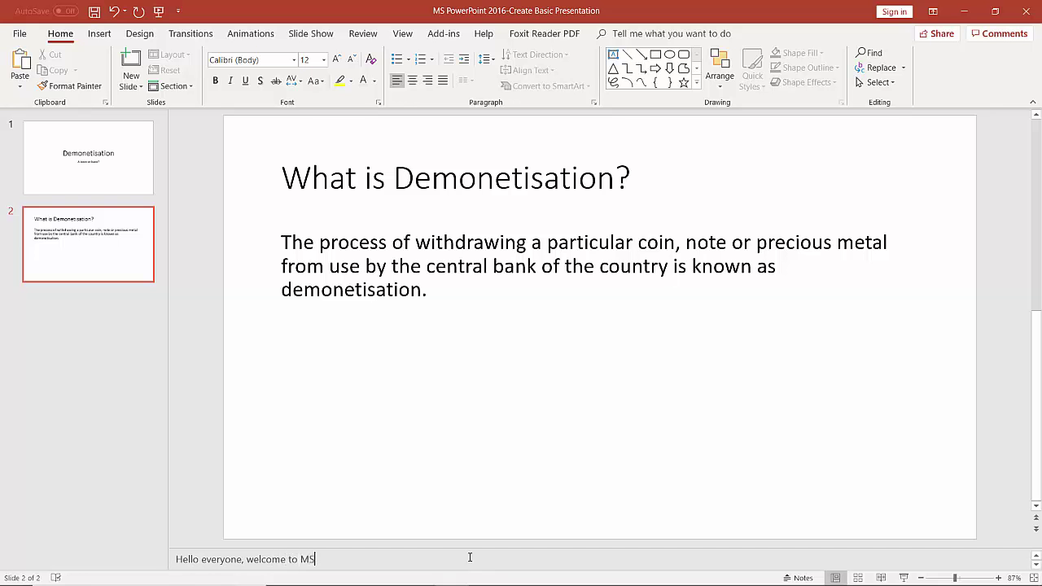
text( PowerPoint 201)
text(6)
text(e )
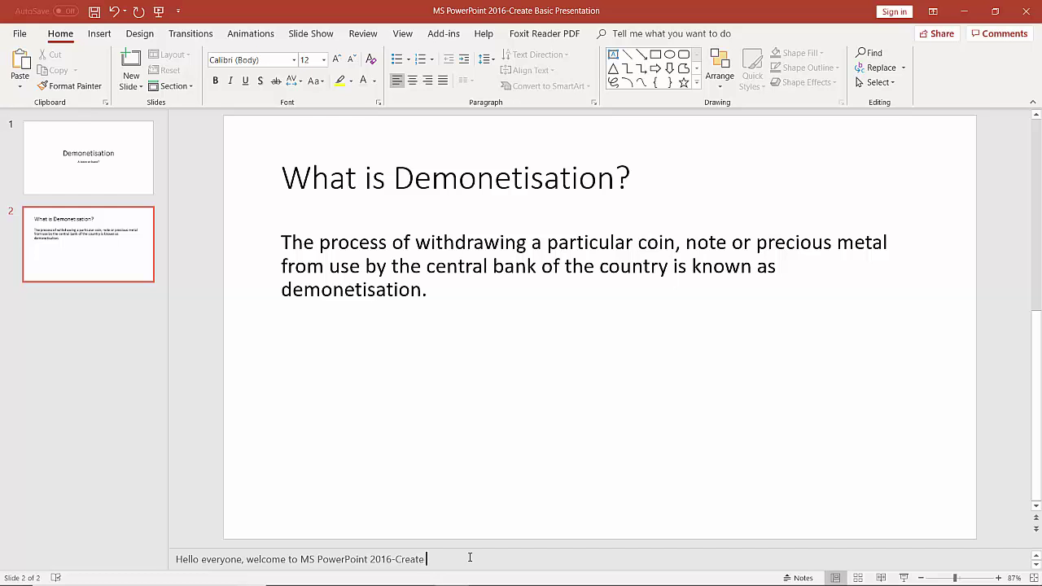
text(Basic Presentation tutorial. In this tutorial we)
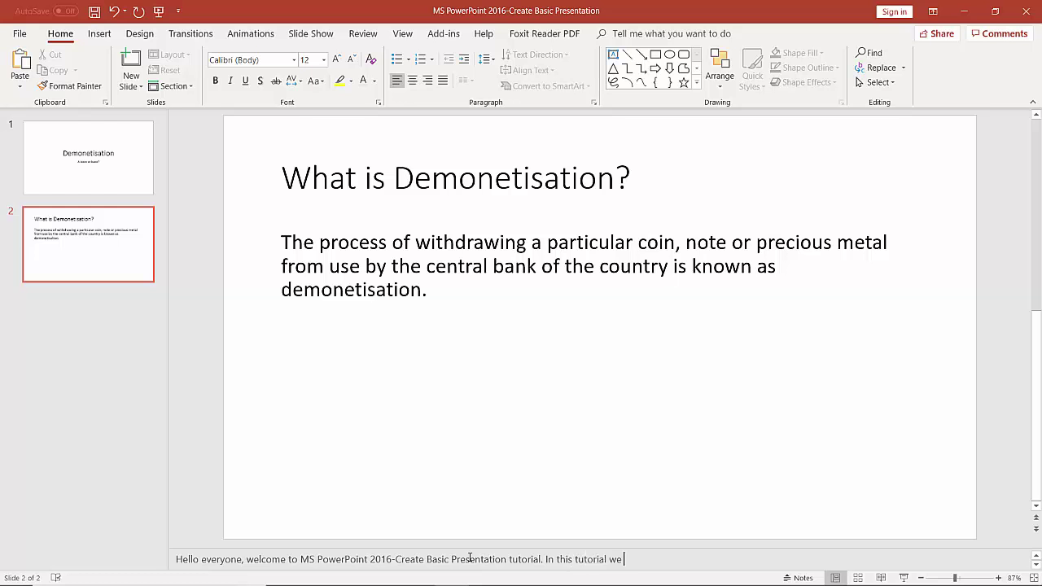
text( are going to learn, how to )
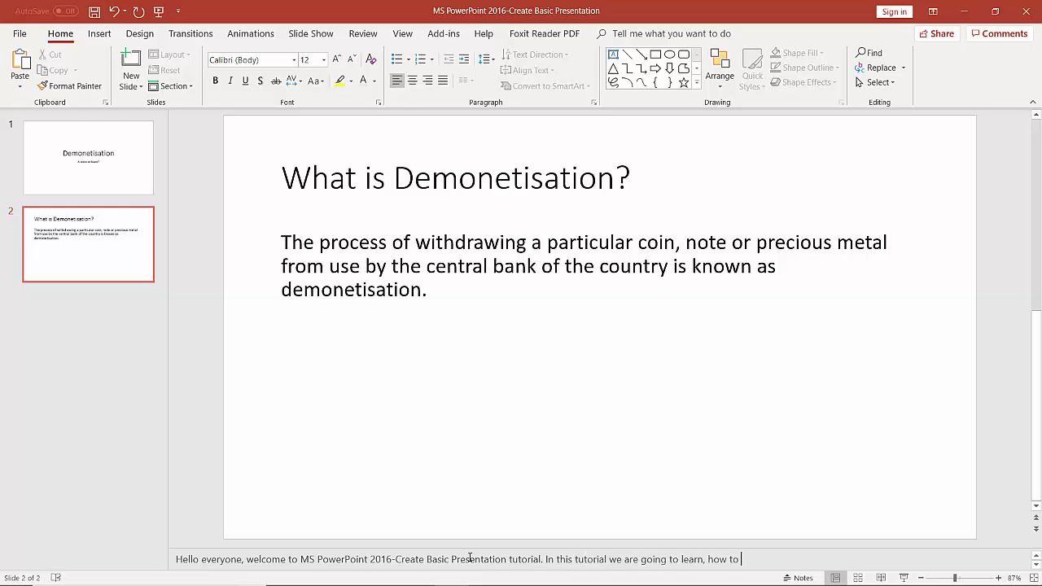
text(create a basic presentation in MsS)
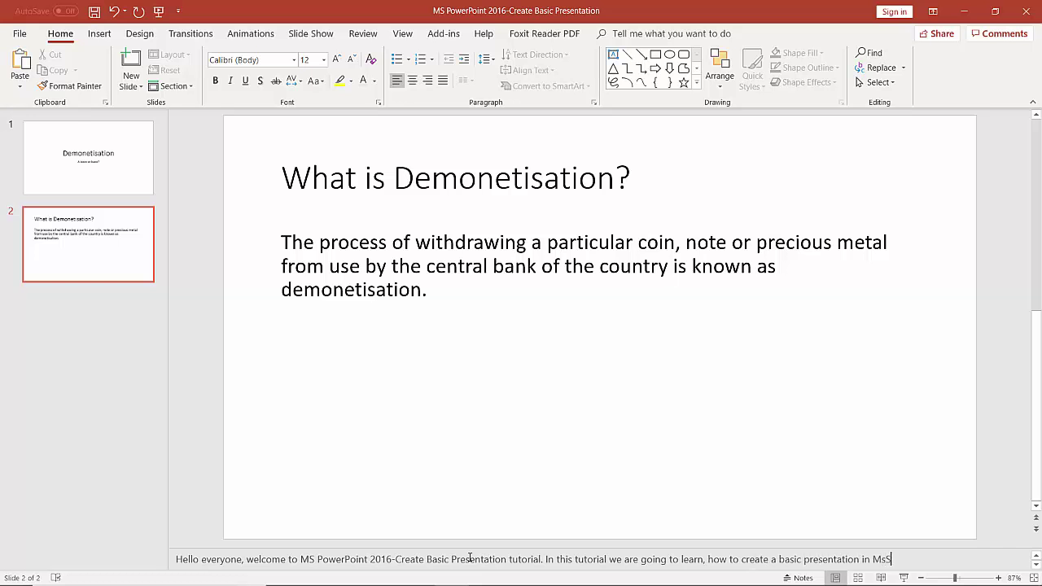
key(BackSpace)
key(BackSpace)
text(S PowerPoint 2016.)
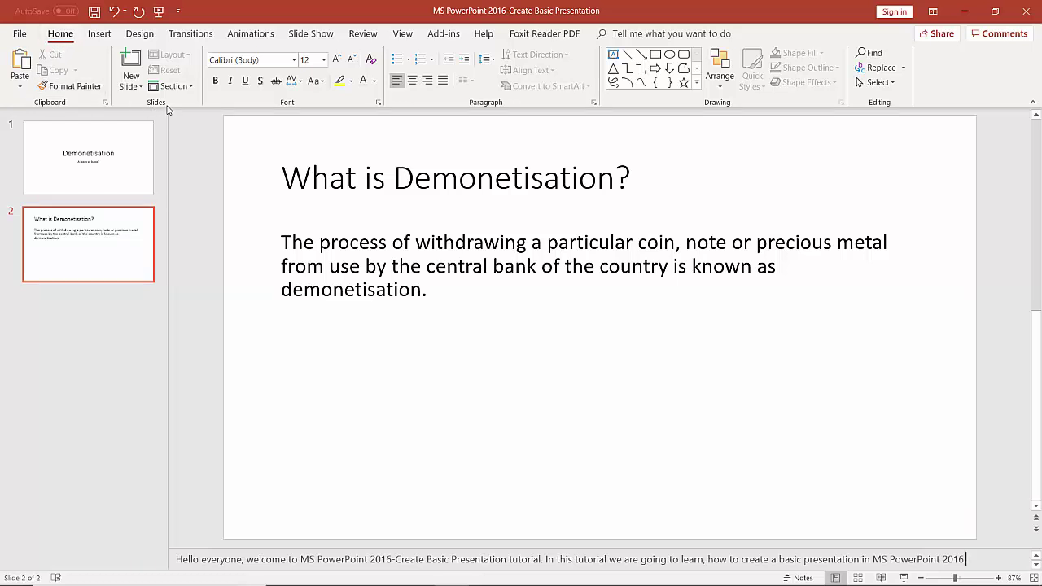
Add slide 3 and title it 'Demonetisation in India'.
click(130, 67)
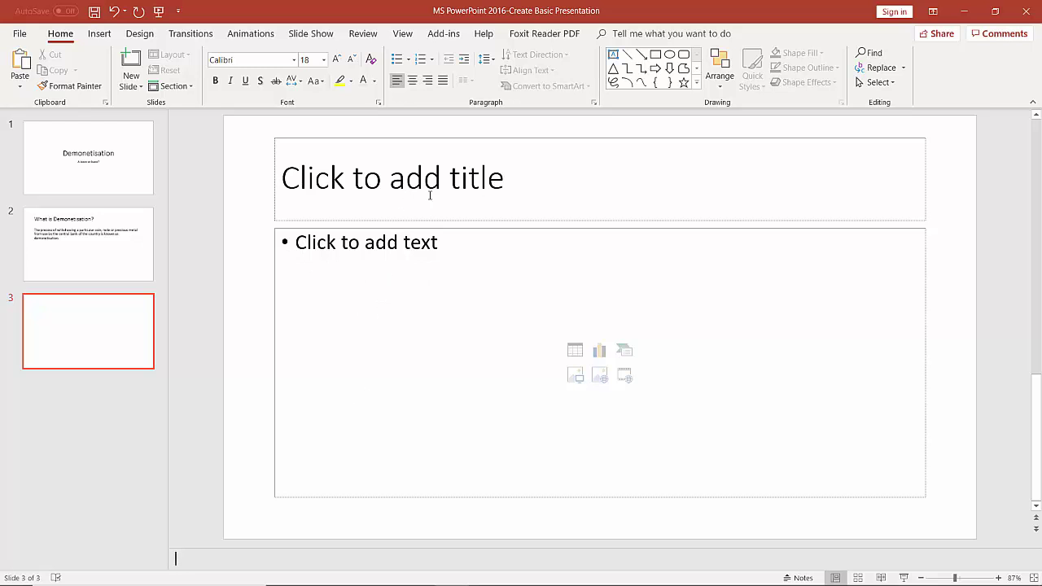
click(429, 190)
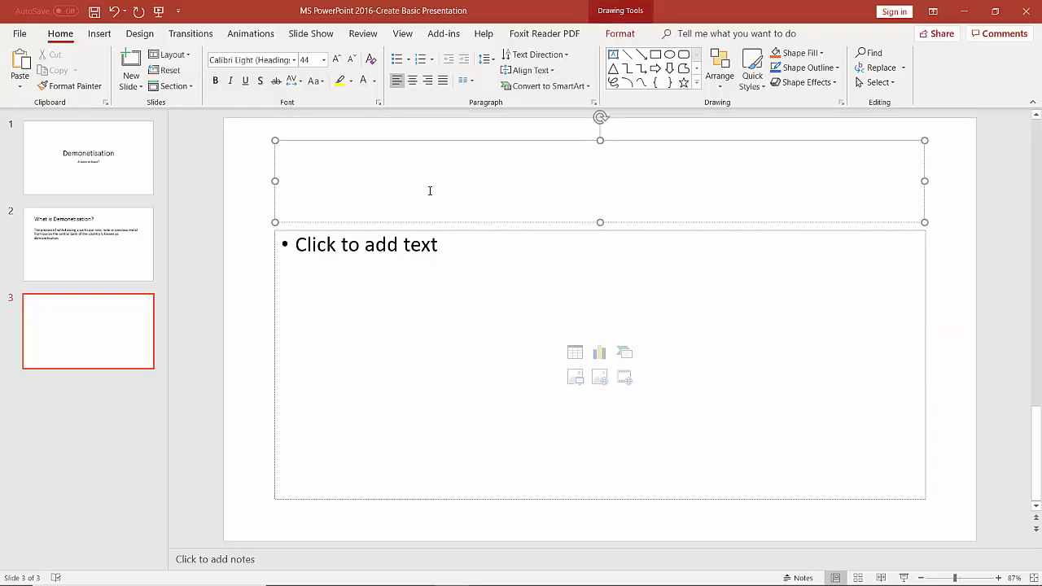
text(Demone)
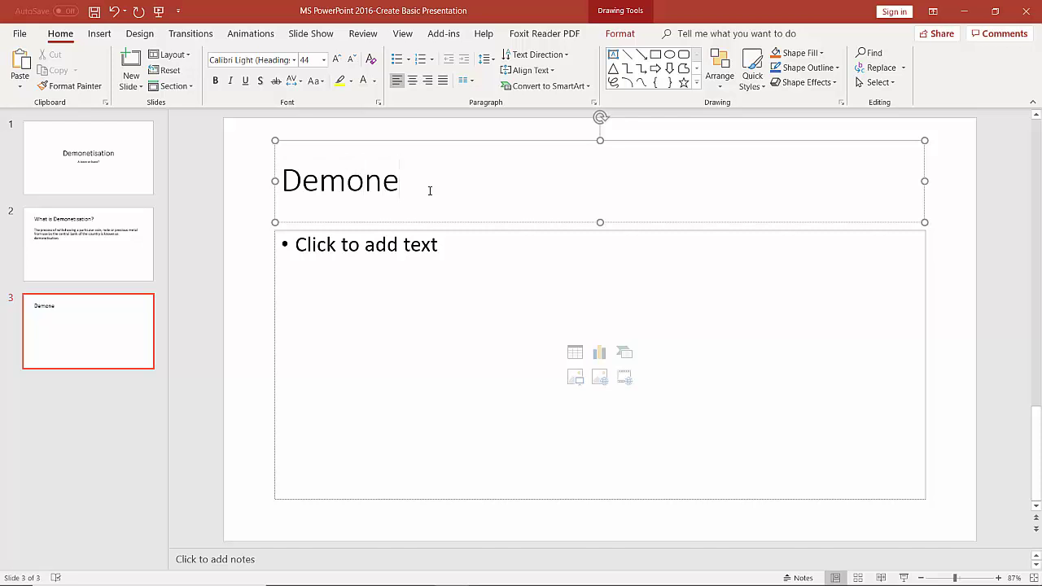
text(tisation in India)
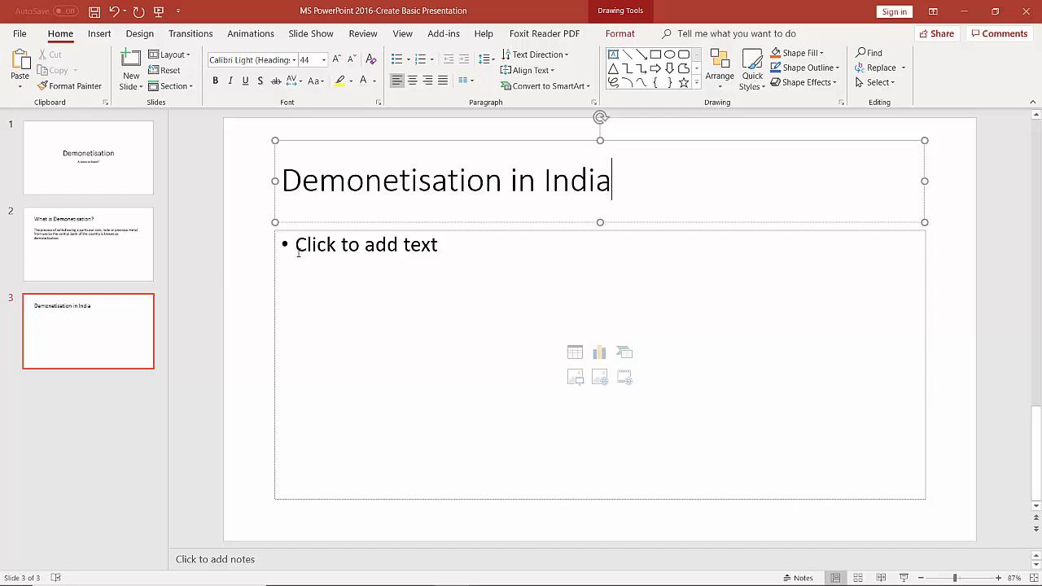
Unbullet slide 3's body, type the prime minister's name and paste the announcement paragraph.
click(297, 249)
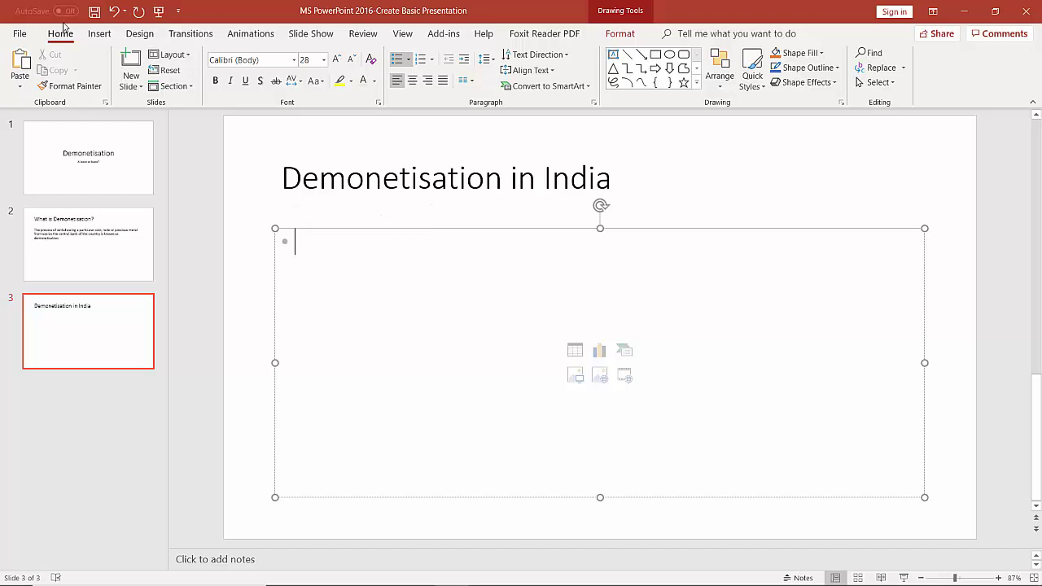
click(401, 61)
text(M)
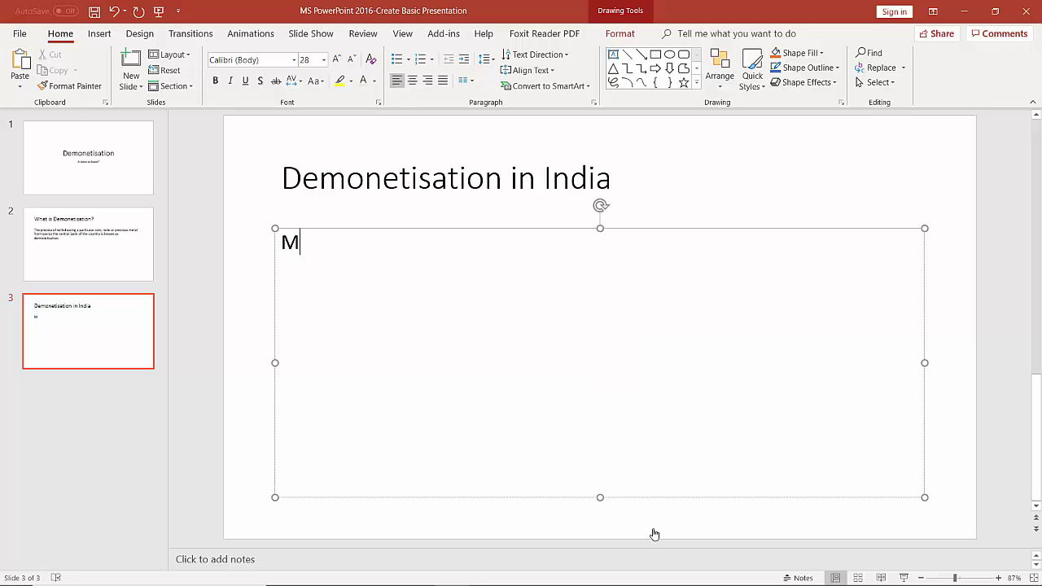
text(r. Naredra Modi,)
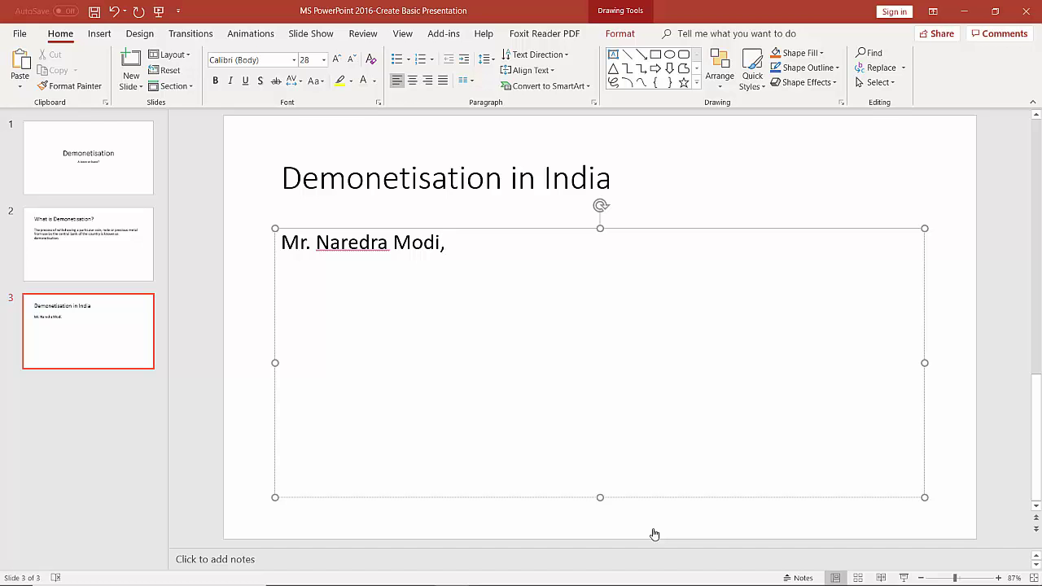
text(the current Prime Minister of India announced demonetisation on 8th November 2016. According to the government, the aim of this demonetisation was to counter corruption and black money inside the country. The government also introduced new)
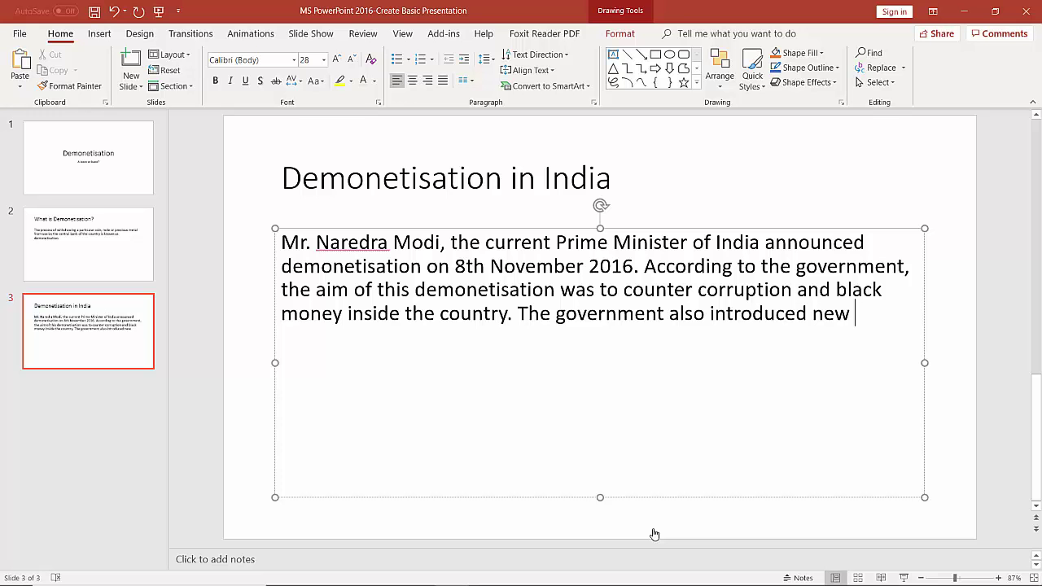
Finish the paragraph with 'Rs. 500 and Rs. 1,000.', fixing the typos.
text(Rs. 500)
text( and Ra)
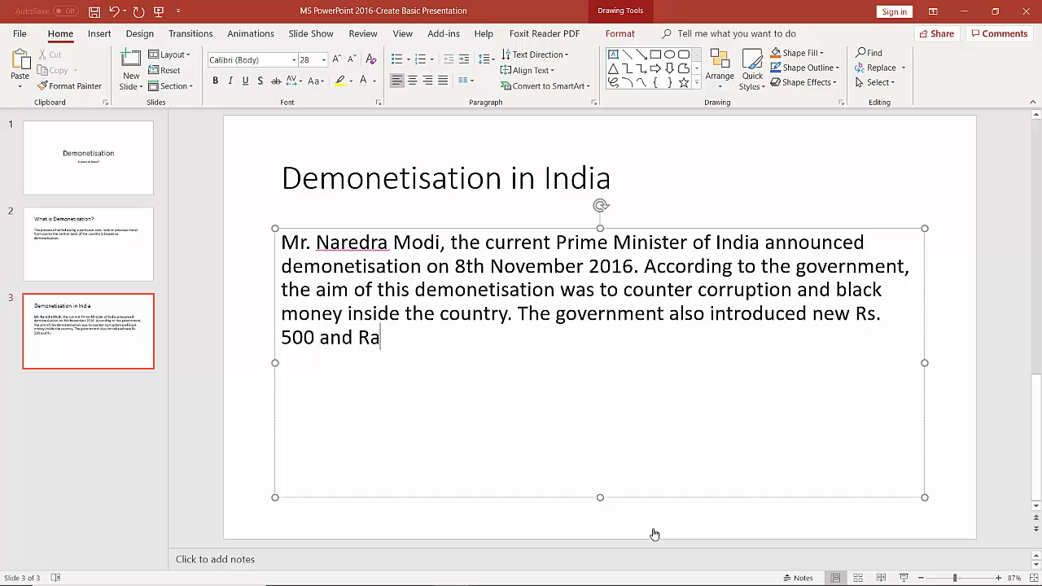
key(BackSpace)
text(s. 1000)
key(Left)
key(Left)
key(Left)
text(,)
key(Right)
key(Right)
text(.)
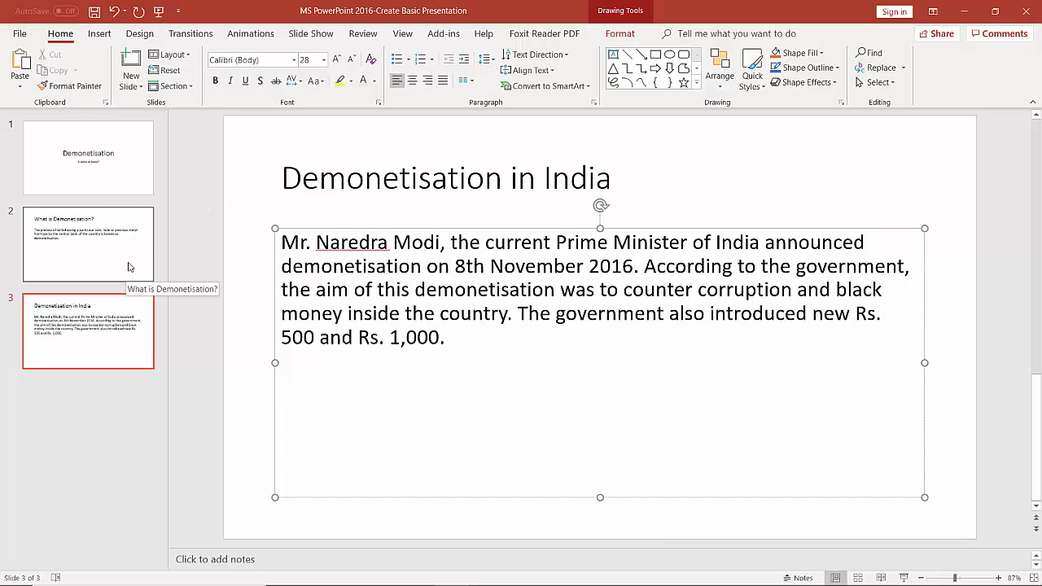
Insert a Title and Content slide 4 titled 'Advantages of Demonetisation'.
click(129, 85)
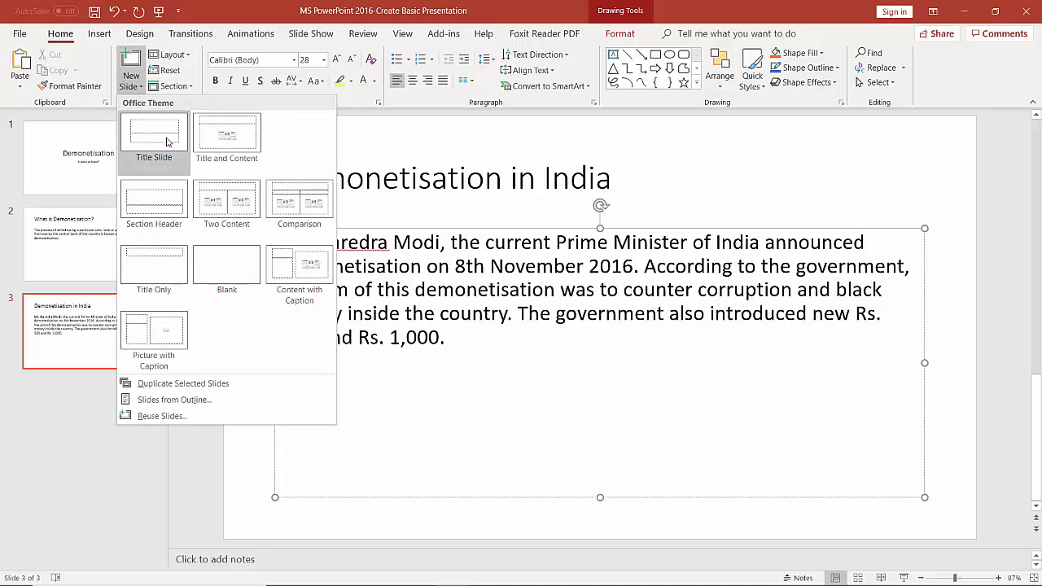
click(225, 139)
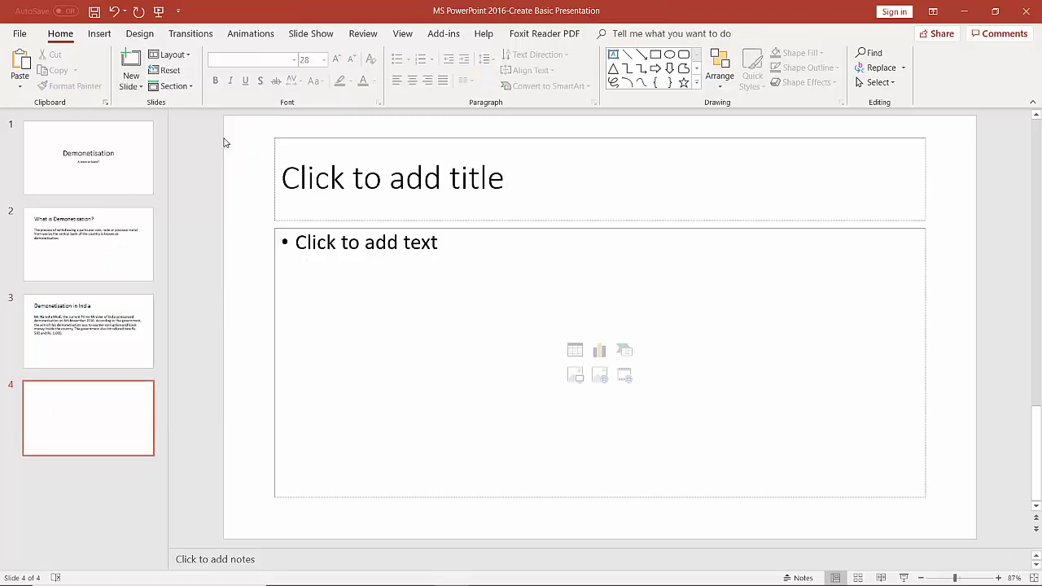
click(287, 187)
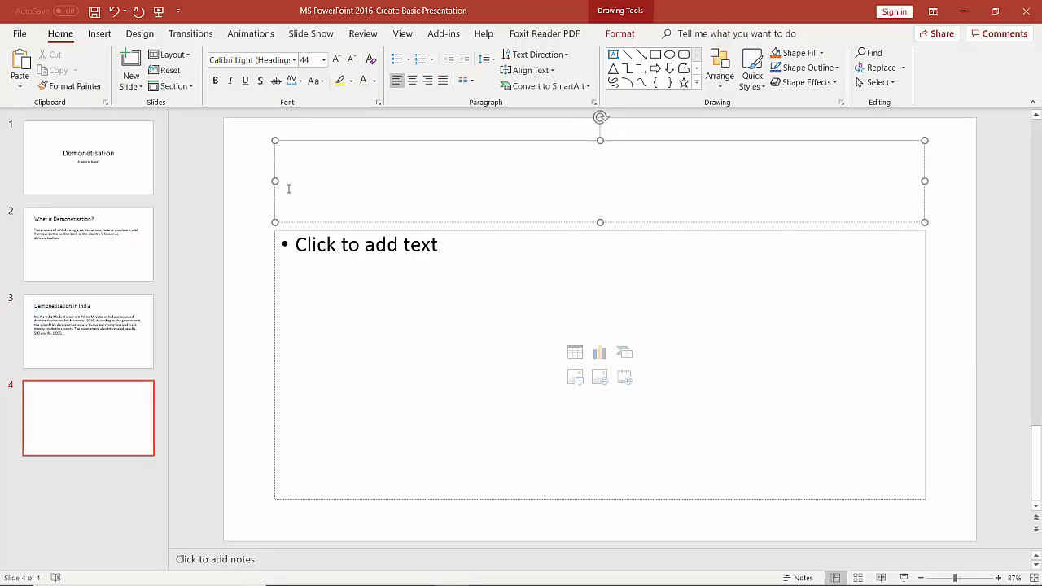
text(Advantages of Demone)
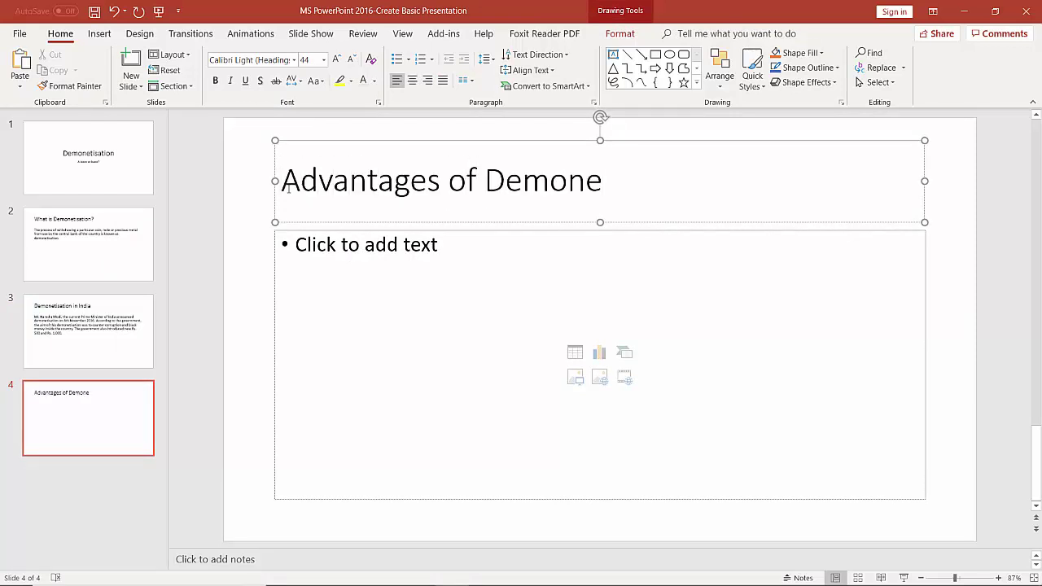
text(tisation)
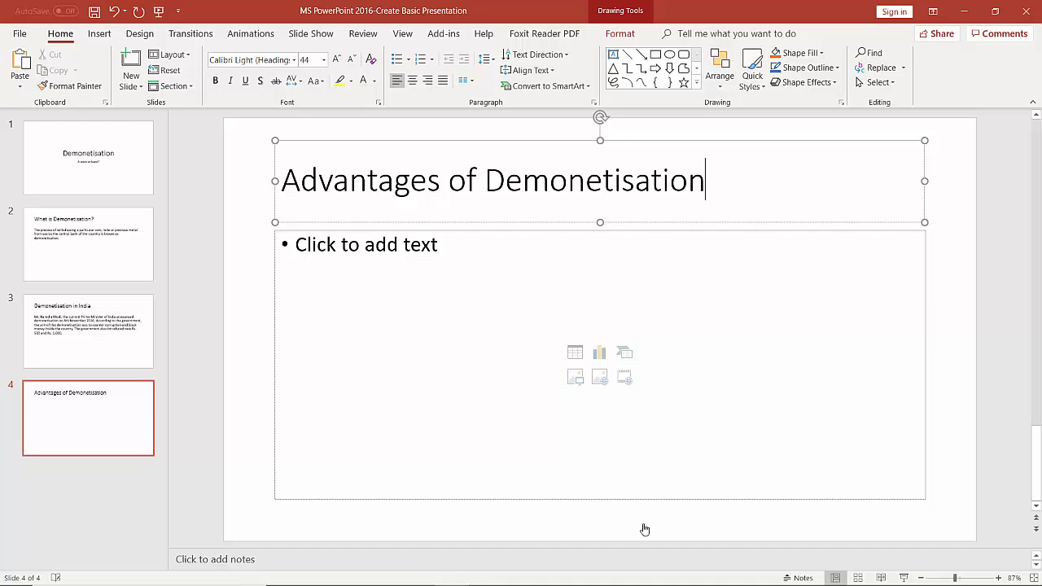
Add the bullets 'Increase in digital transaction' and 'Help in controlling inflation'.
click(300, 243)
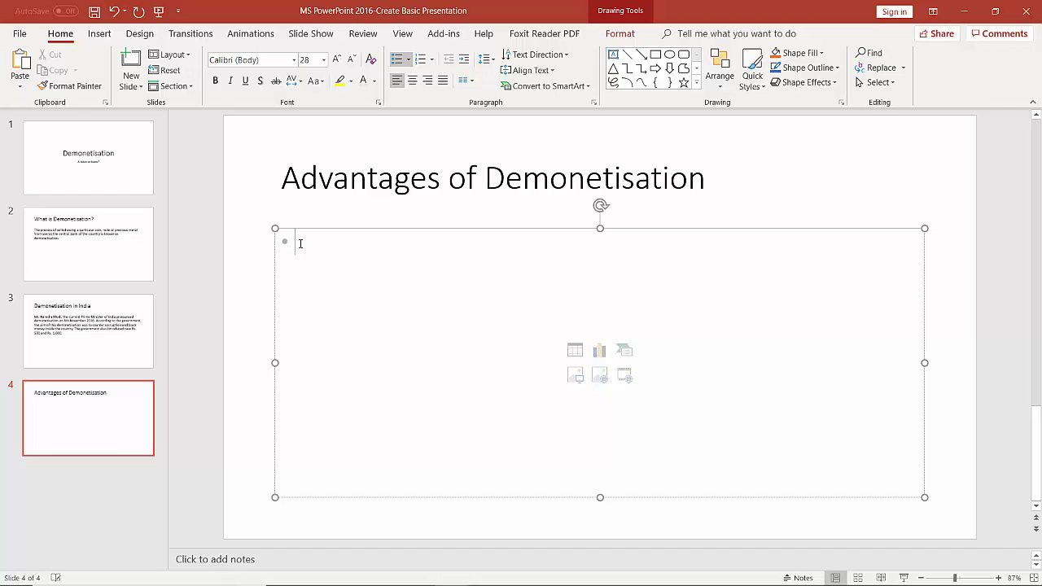
text(Increase i)
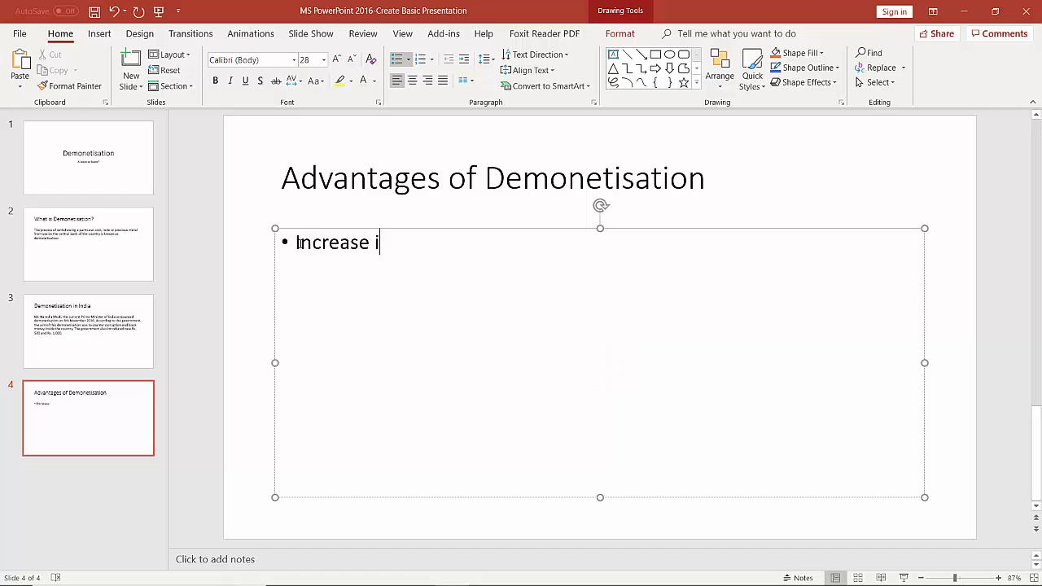
text(n digital tr)
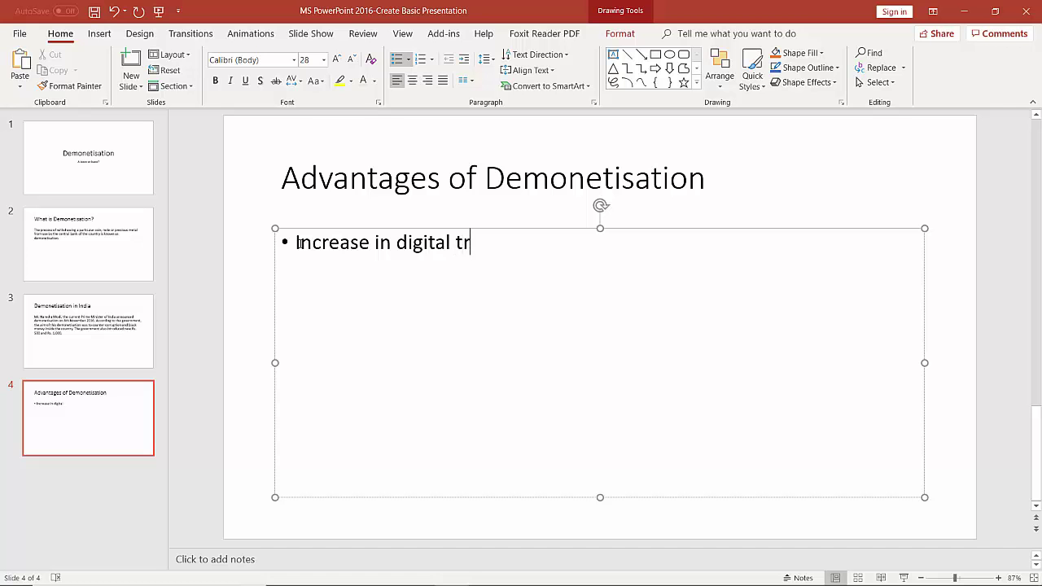
text(ansaction)
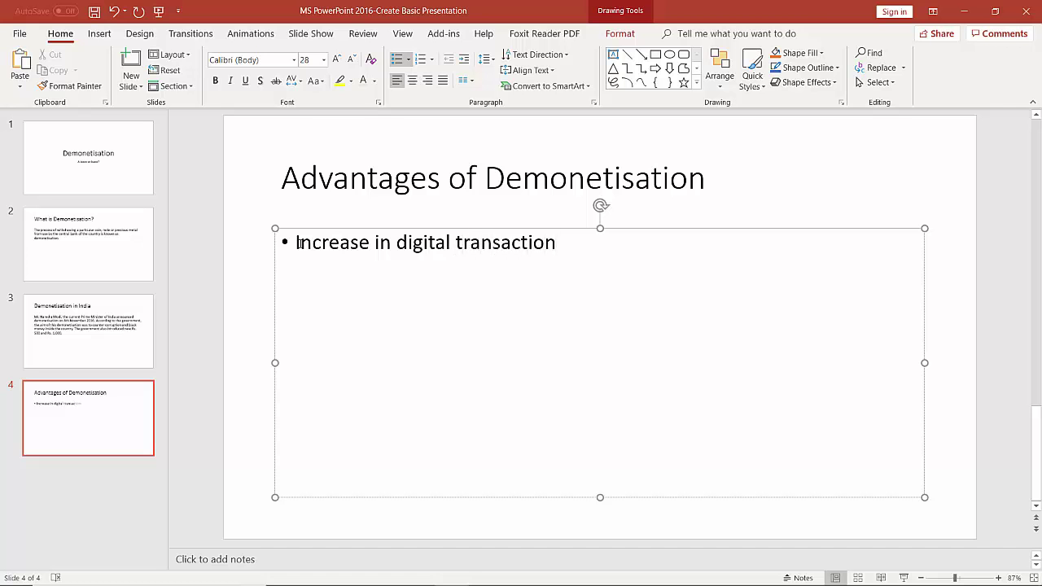
key(Return)
text(h)
key(BackSpace)
text(Help in controlling )
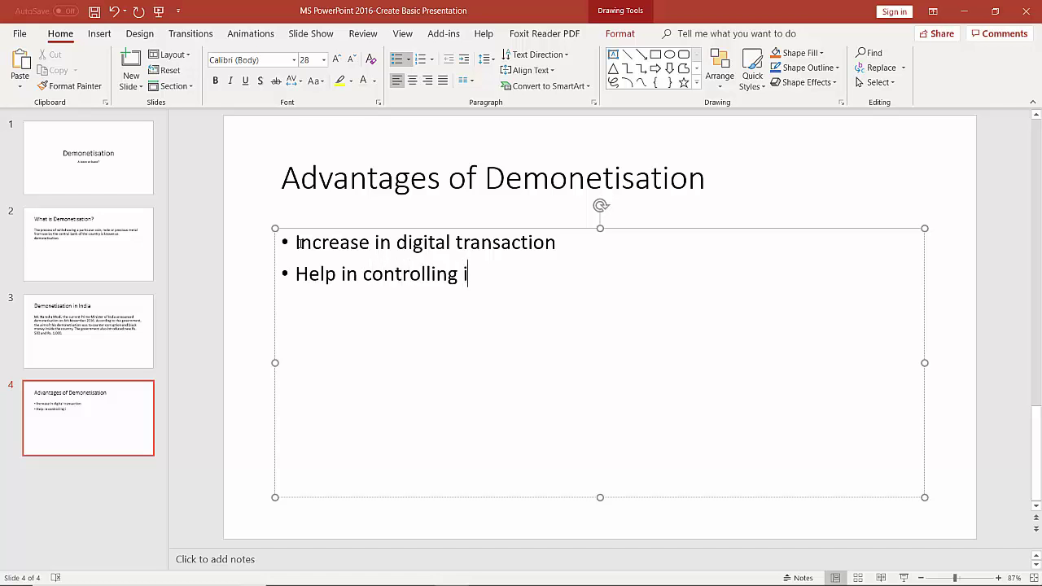
text(inflation)
key(Return)
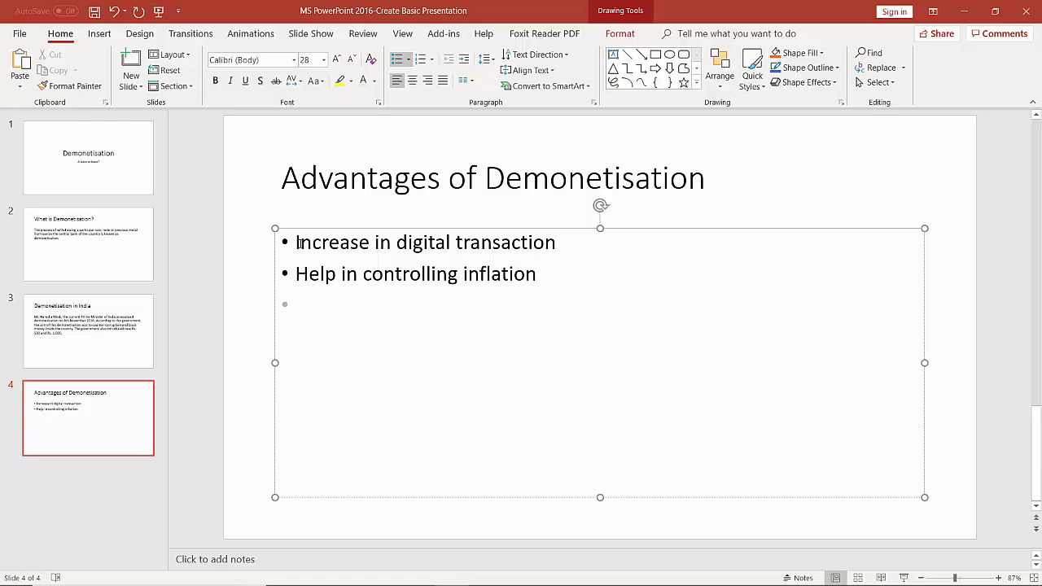
Add bullets 'Increase in tax collection', 'Control in fake currency' and 'Growth in country's GDP'.
text(Increase in tax collection)
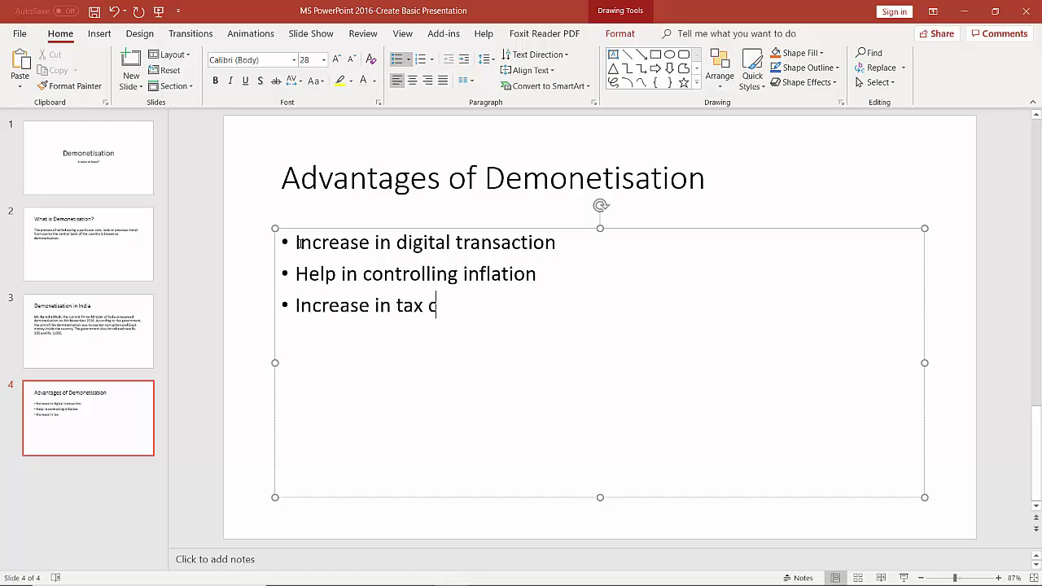
key(Return)
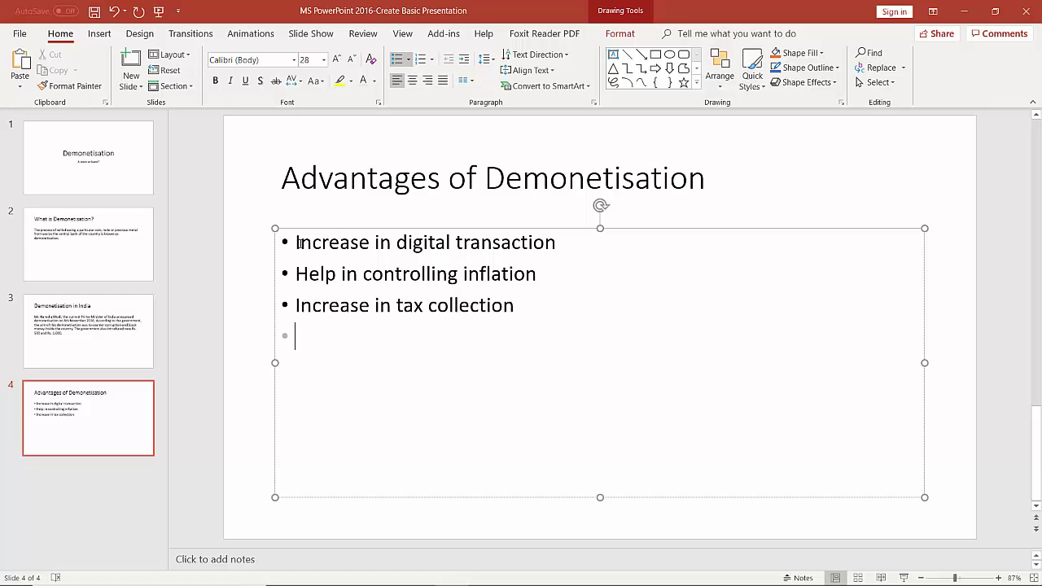
text(Control in f)
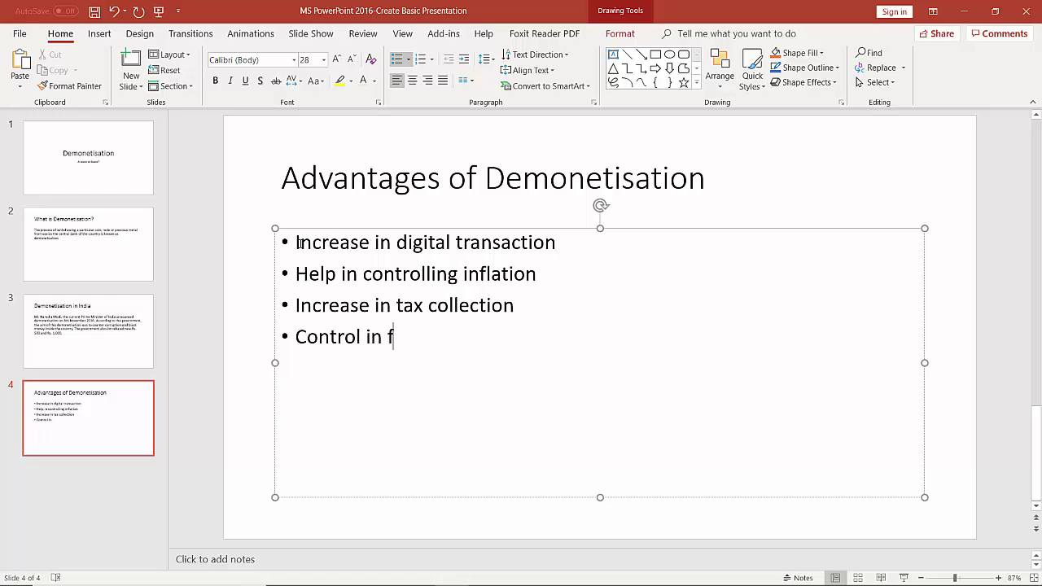
text(ake currency)
key(Return)
text(Growth i)
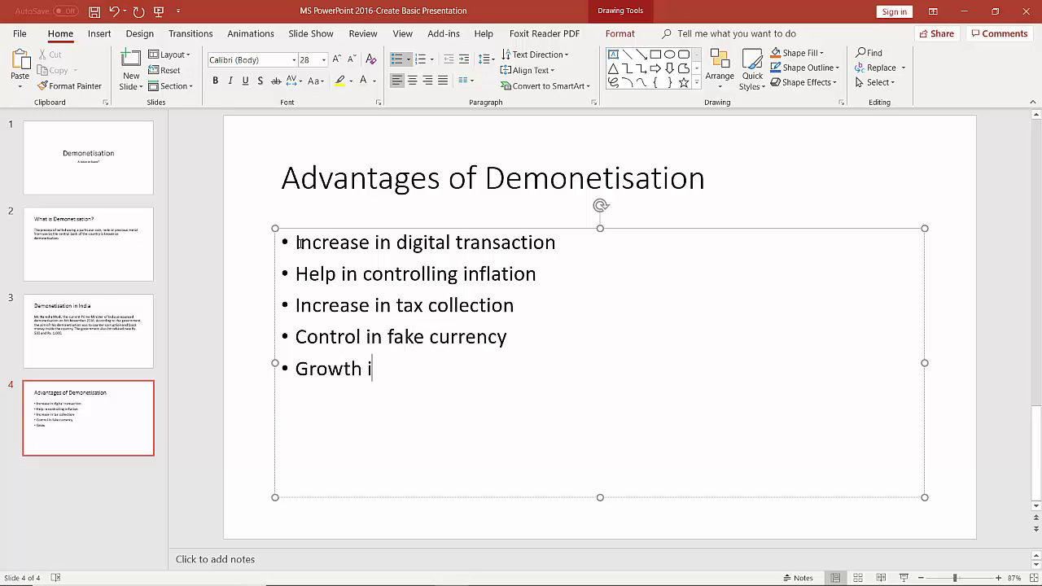
text(n country's)
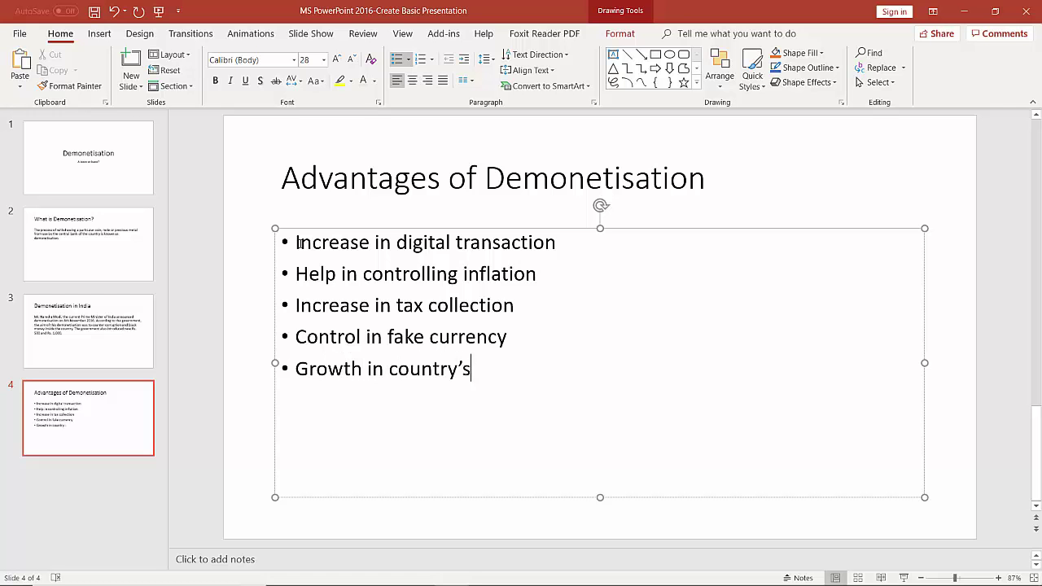
text( GDP)
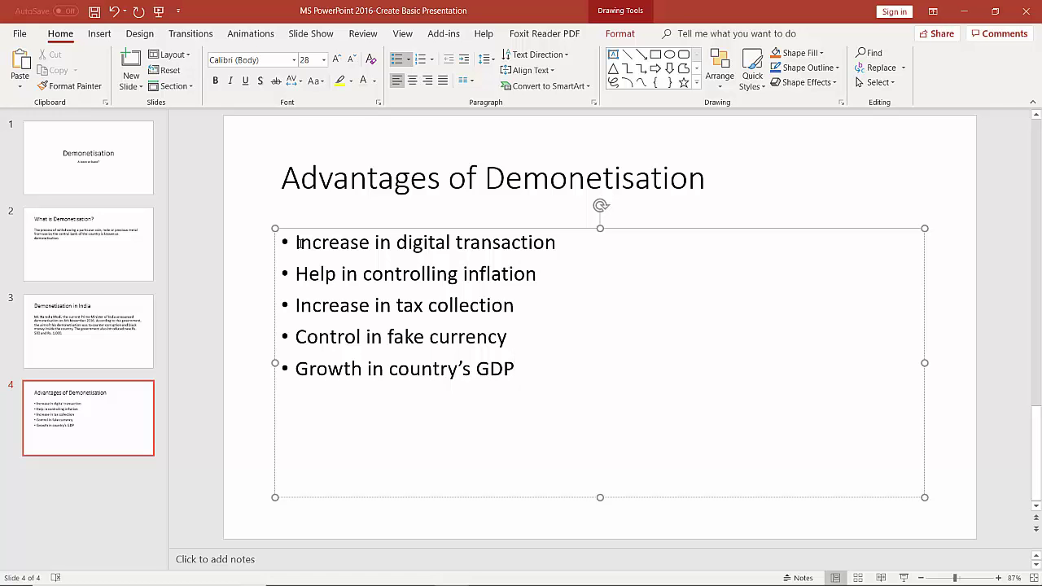
Insert a new slide after slide 4 and title it 'Disadvantages of Demonetisation'.
right_click(112, 405)
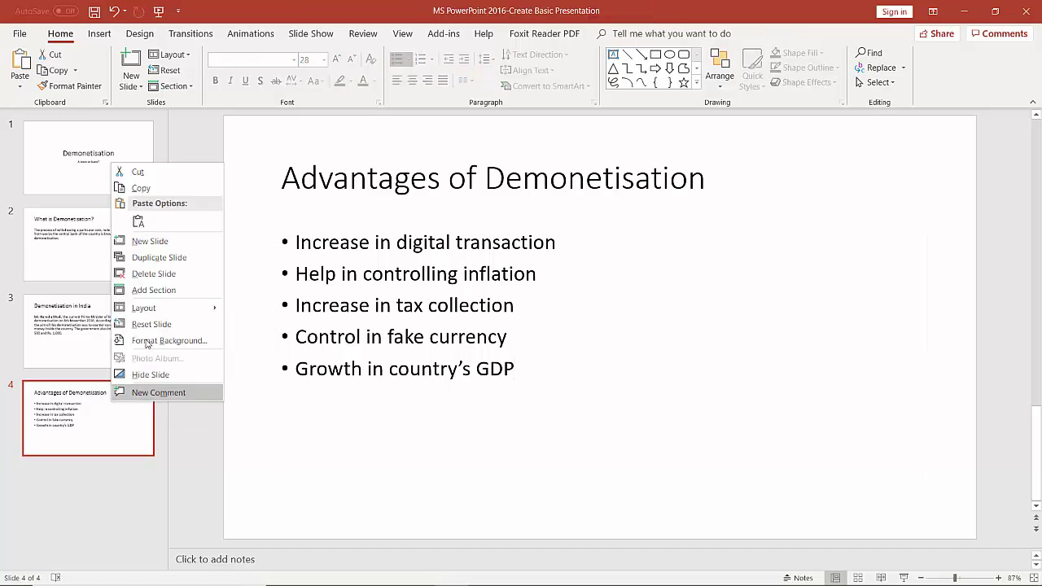
click(160, 244)
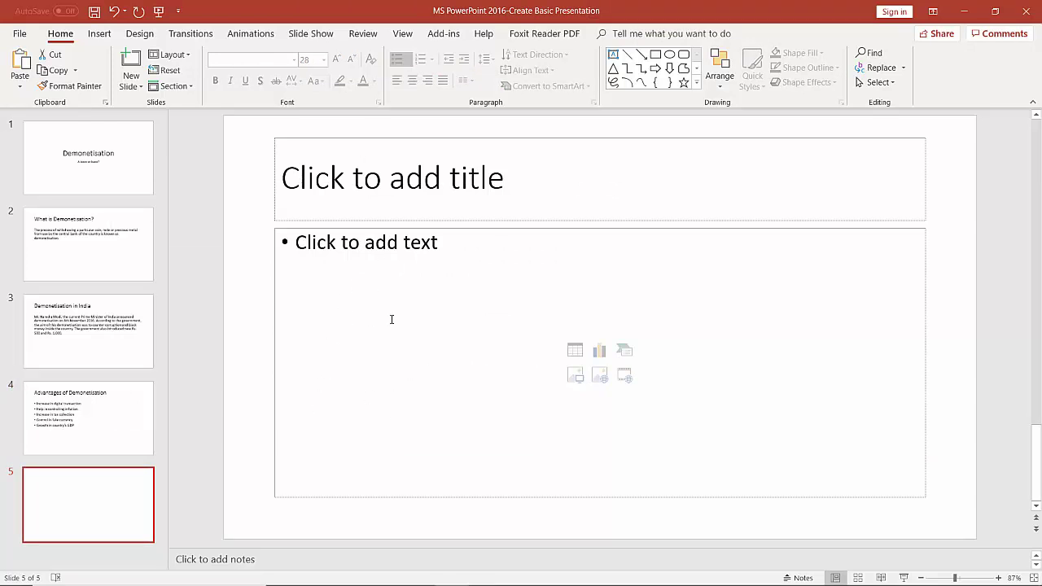
click(442, 195)
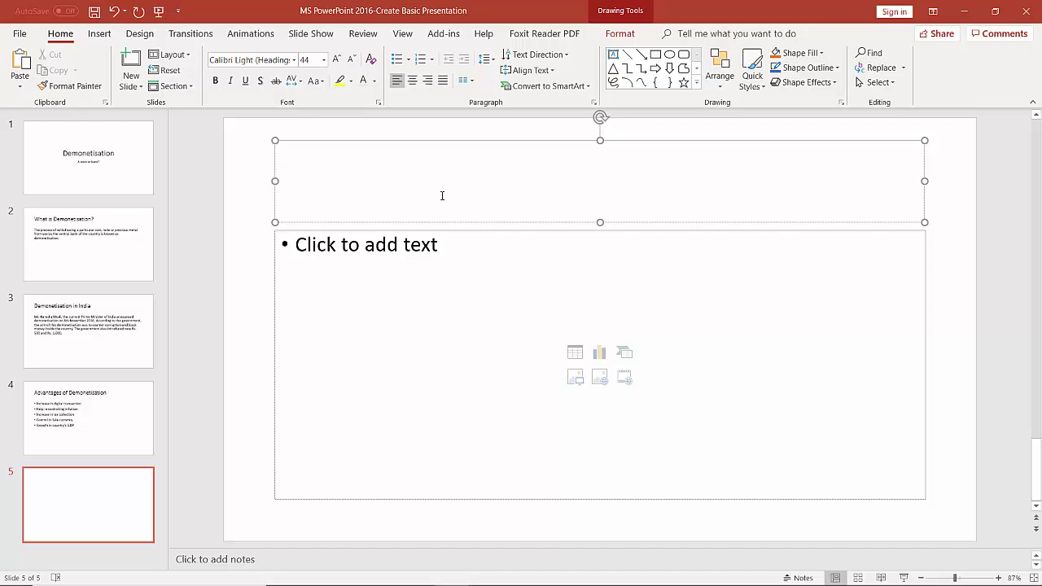
text(Disa)
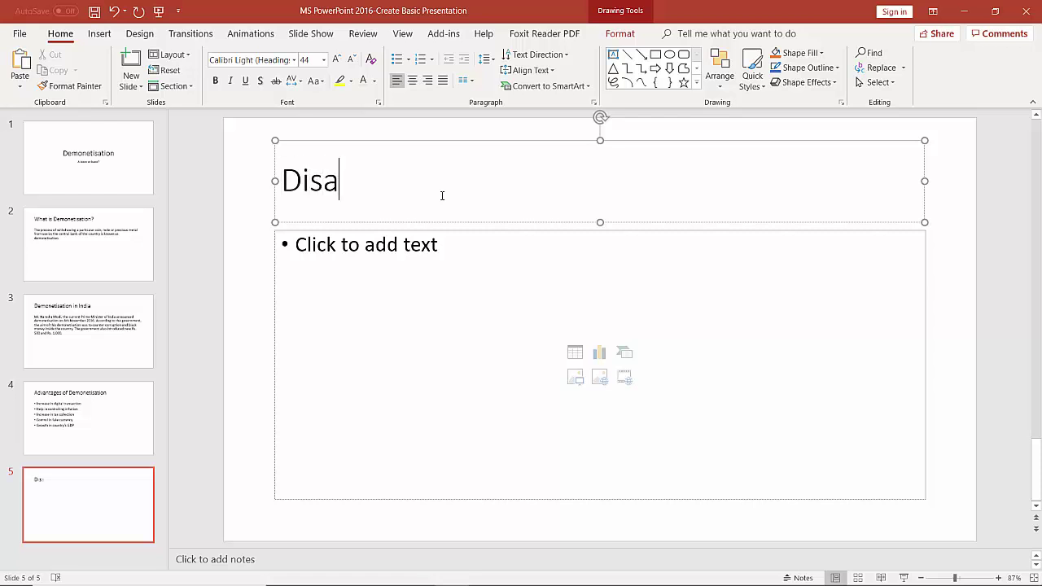
text(dvanta)
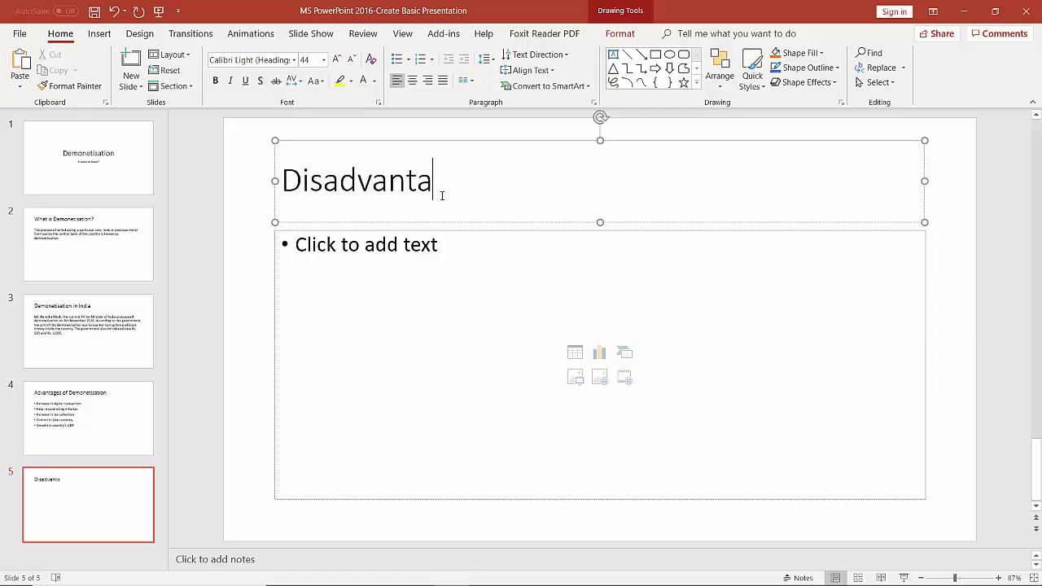
text(ges of D)
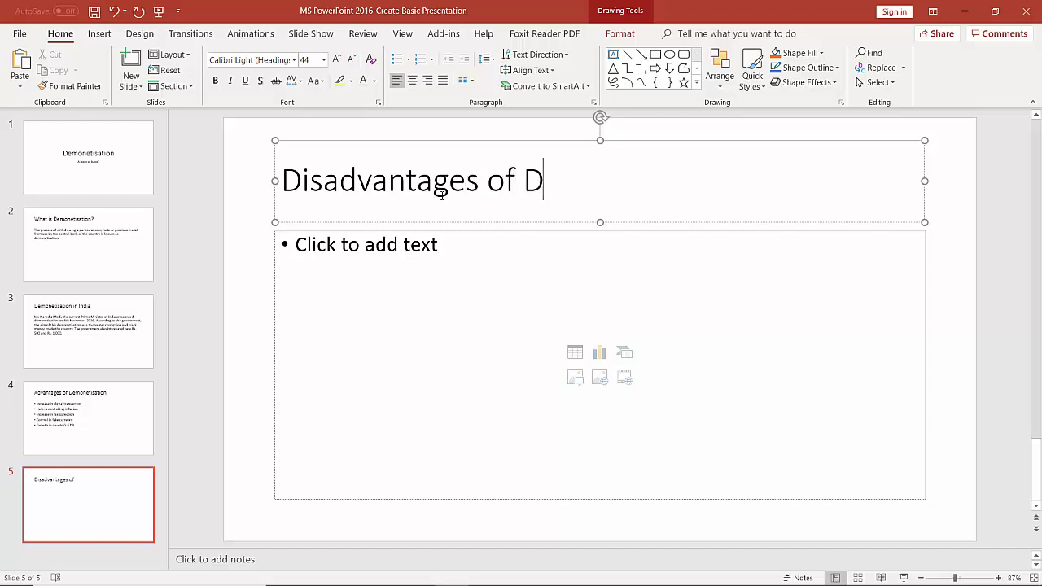
text(emone)
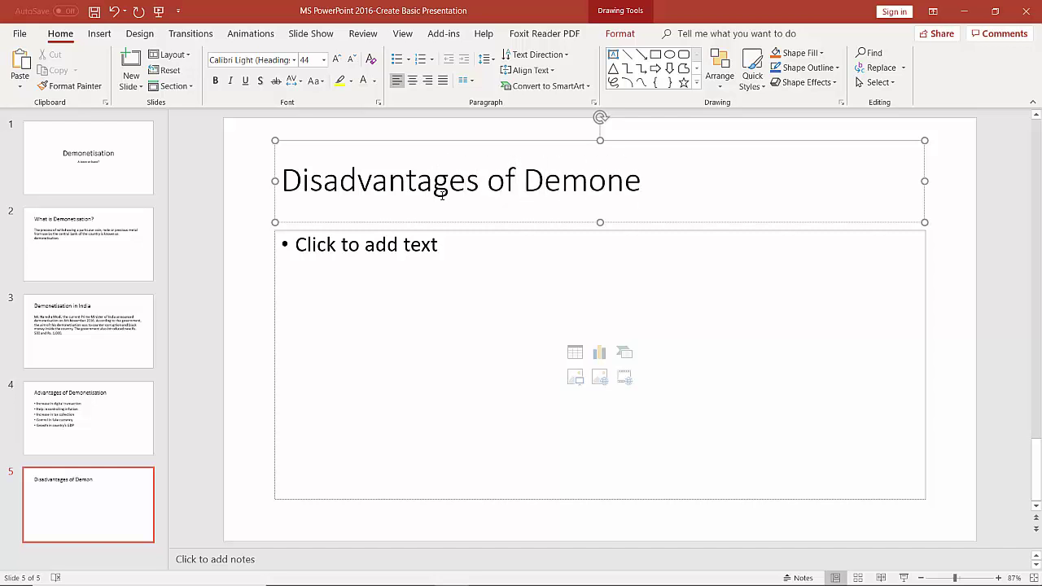
text(tisation)
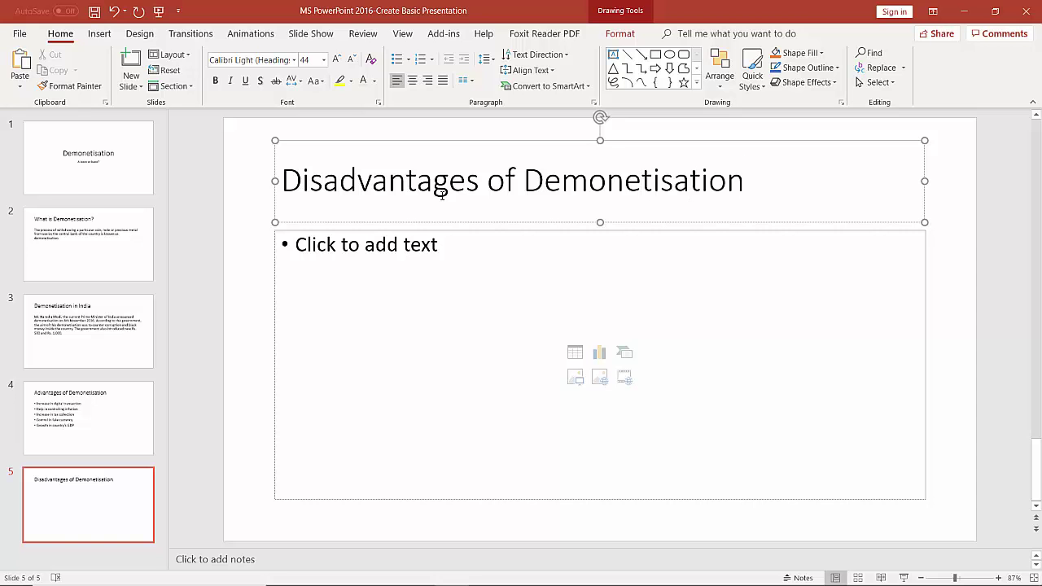
Type bullets 'Disruption in trade', 'Recalibration of ATM' and 'Less cash in circulation'.
click(332, 252)
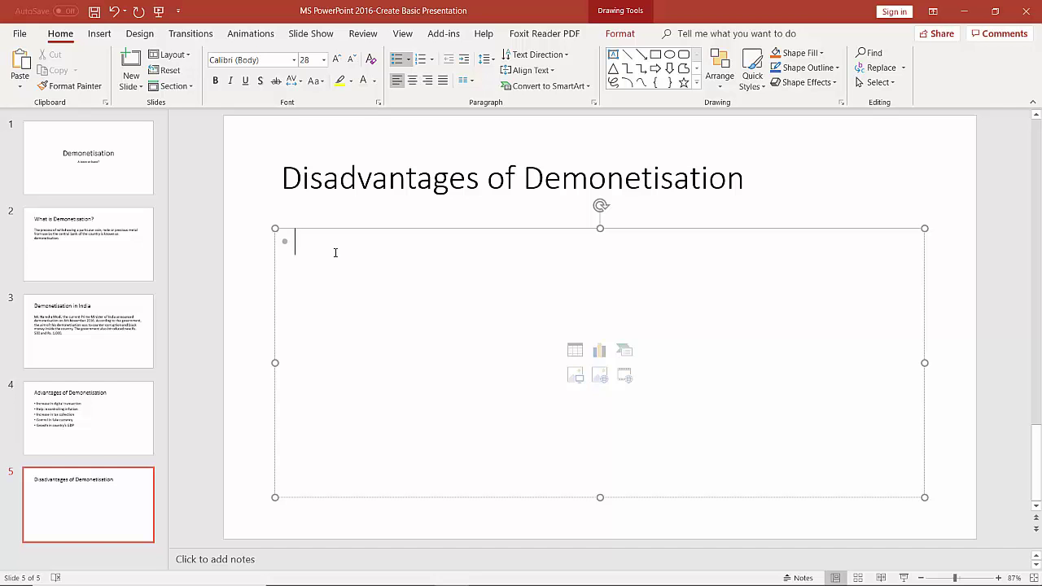
text(Dis)
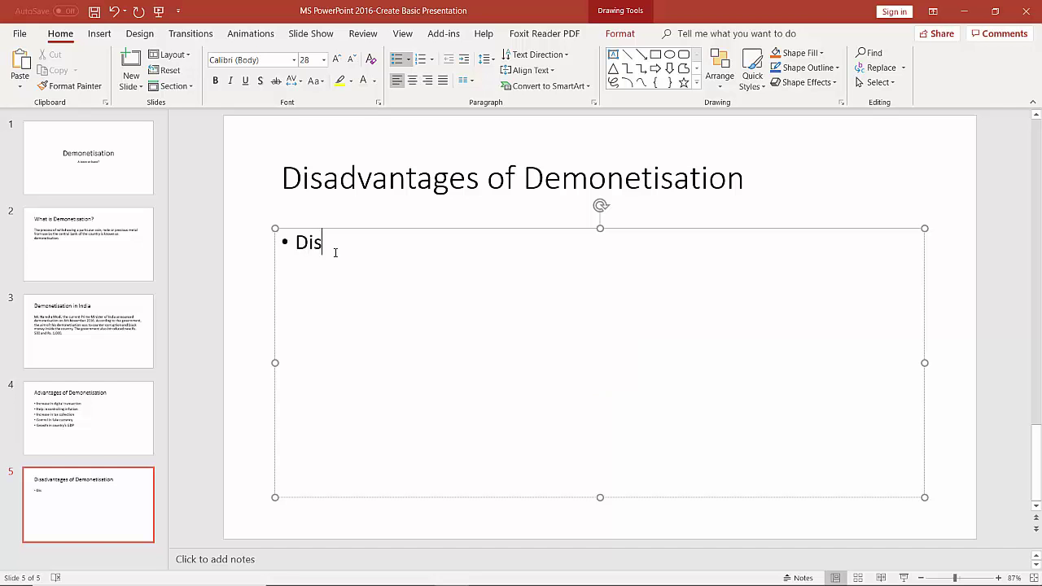
text(ruption in trade)
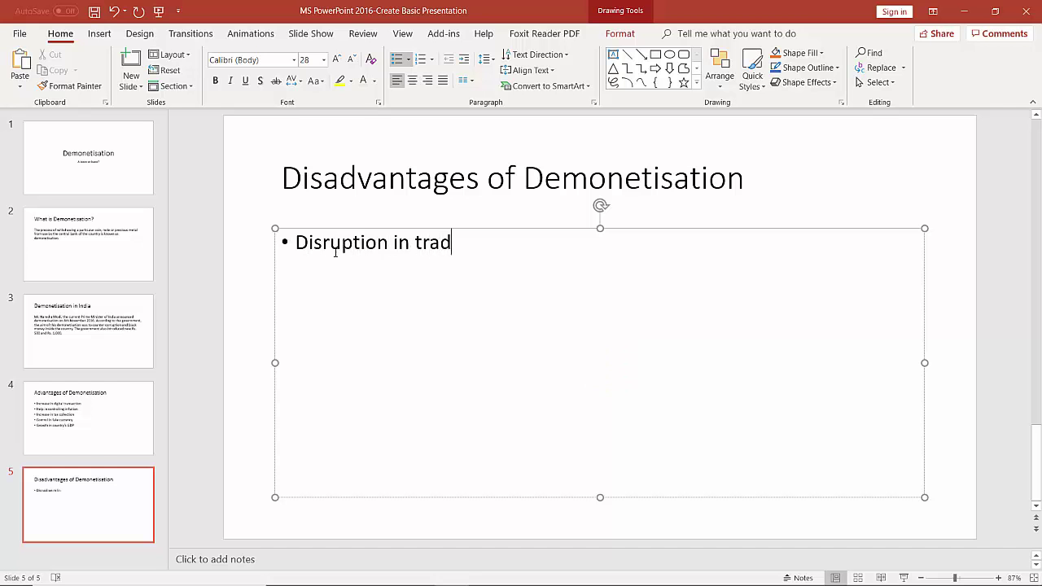
key(Return)
text(Recaliberate of)
key(BackSpace)
key(BackSpace)
key(BackSpace)
key(BackSpace)
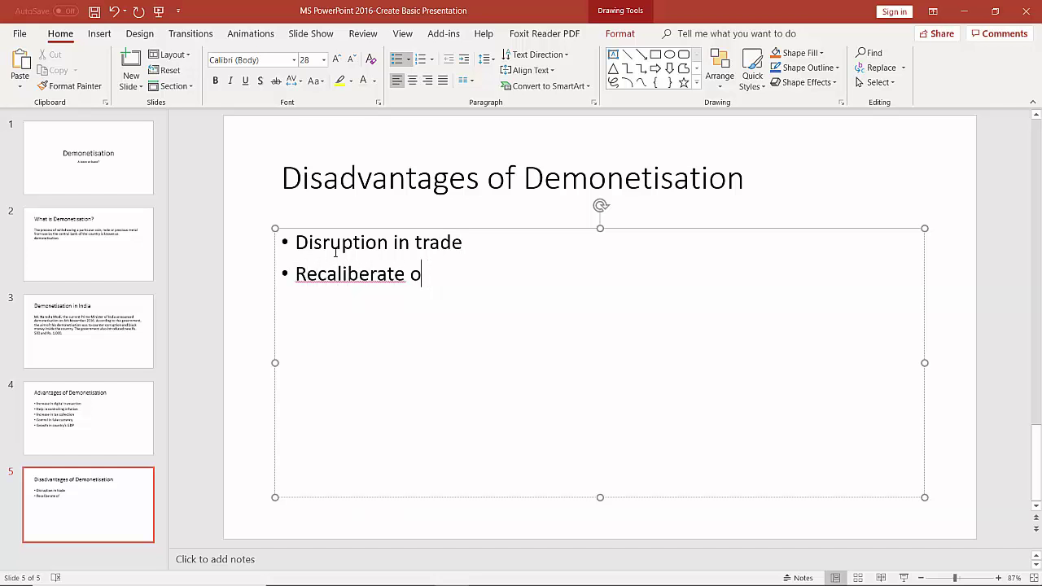
text(ion of ATM)
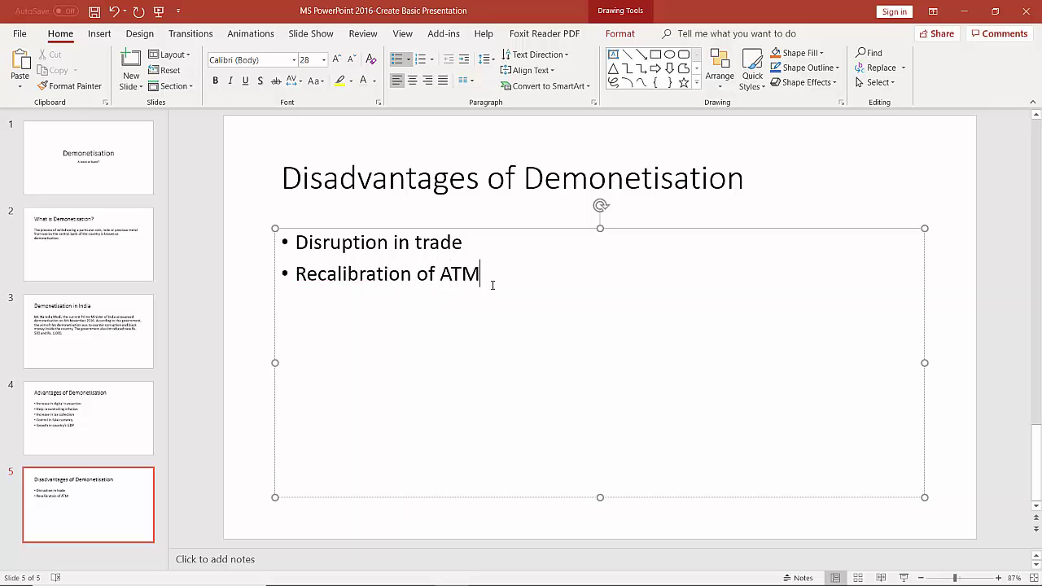
key(Return)
text(Less cash i)
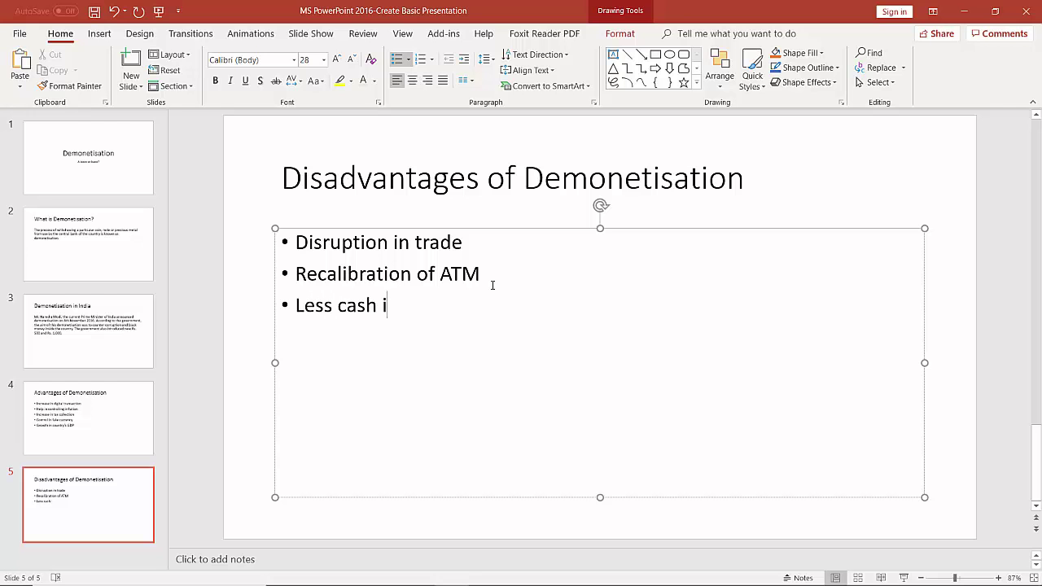
text( ci)
key(BackSpace)
key(BackSpace)
key(BackSpace)
key(BackSpace)
text(in circulation)
Add bullets 'Inconvenience and panic in public' and 'Financial crisis for a short period'.
key(Return)
text(Inc)
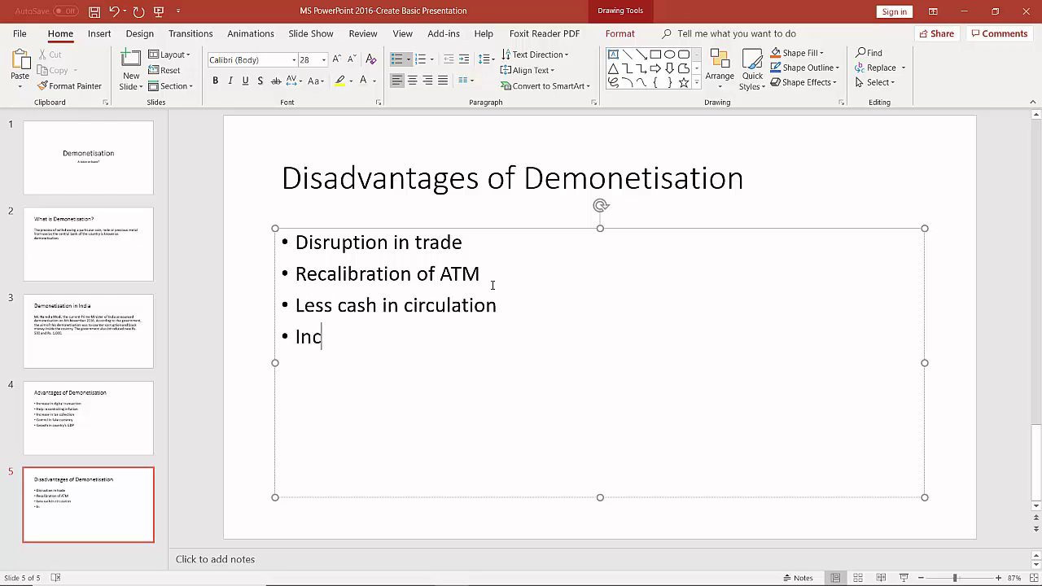
text(onvenience and panic I)
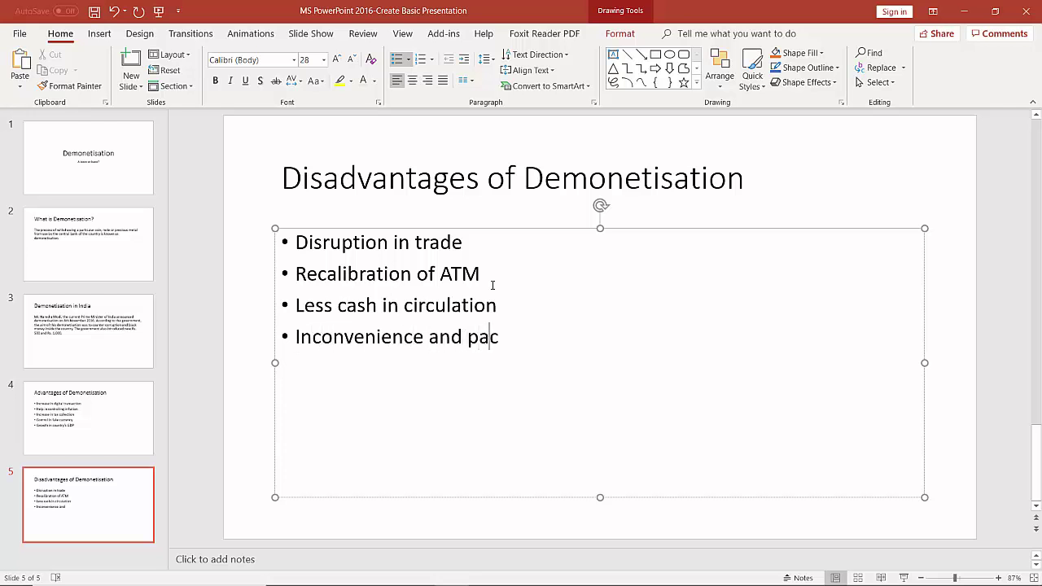
text(n public)
key(Return)
text(Fan)
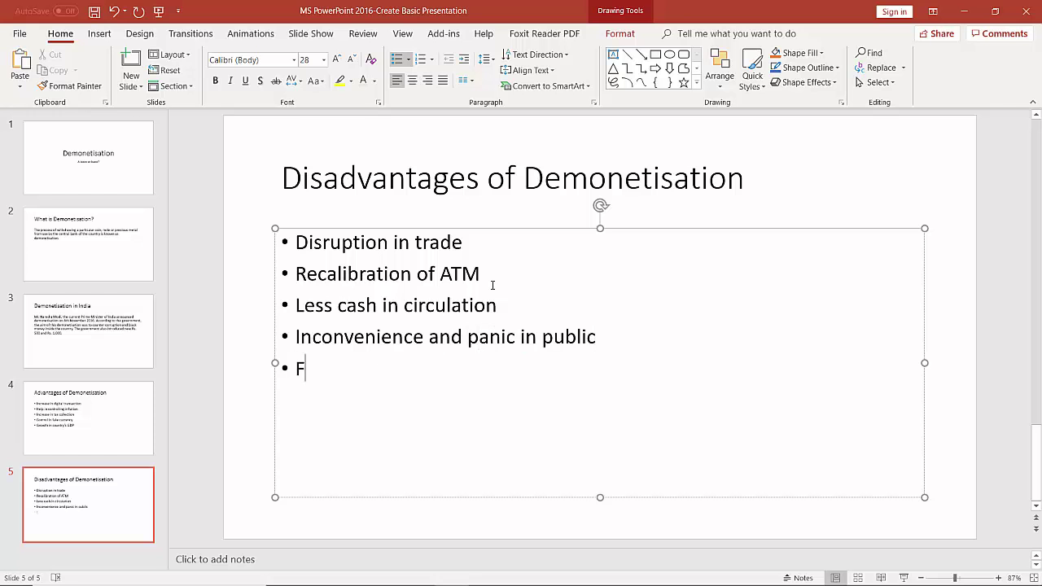
key(BackSpace)
key(BackSpace)
text(inancial crisis fro)
key(BackSpace)
text(o)
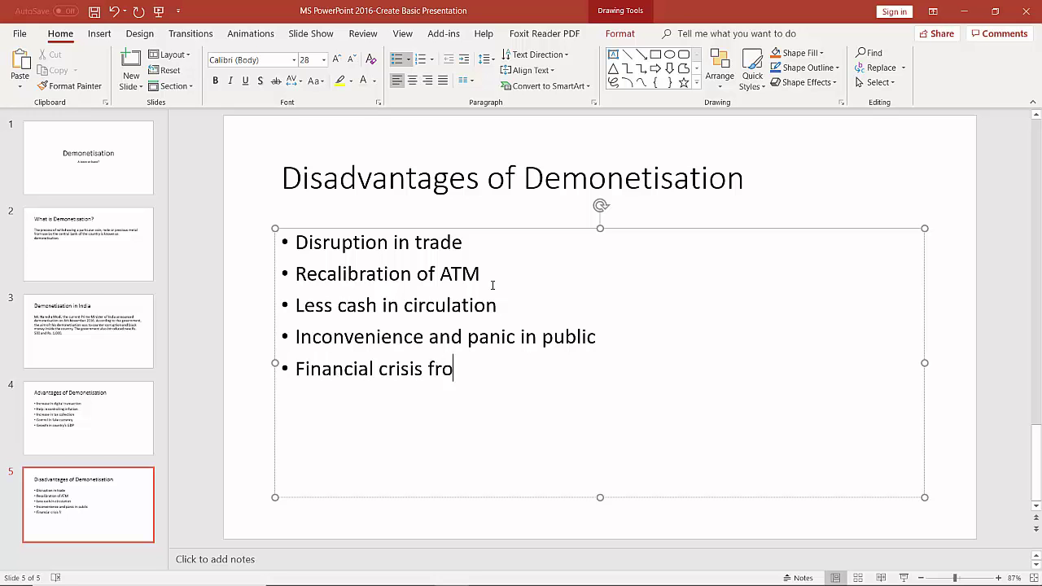
key(BackSpace)
key(BackSpace)
text(or a short period)
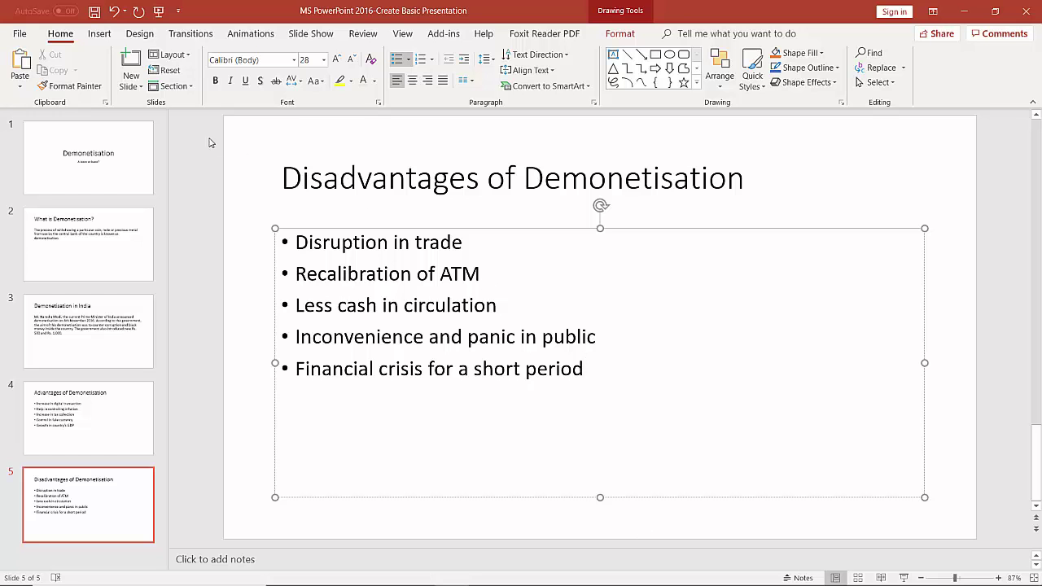
On slide 1, make the 'Demonetisation' title Arial 40 pt, then select the subtitle.
click(124, 164)
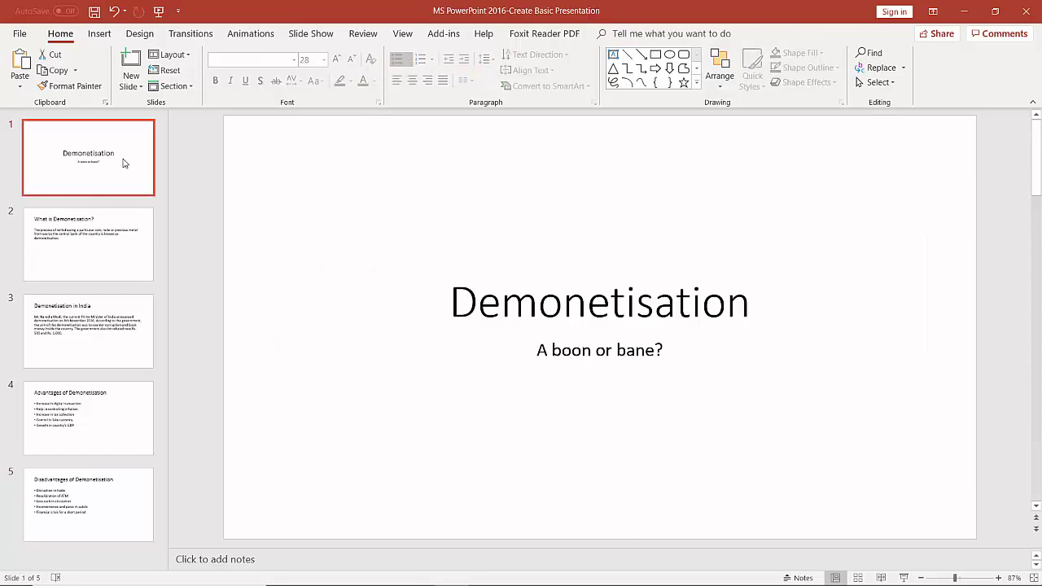
click(535, 351)
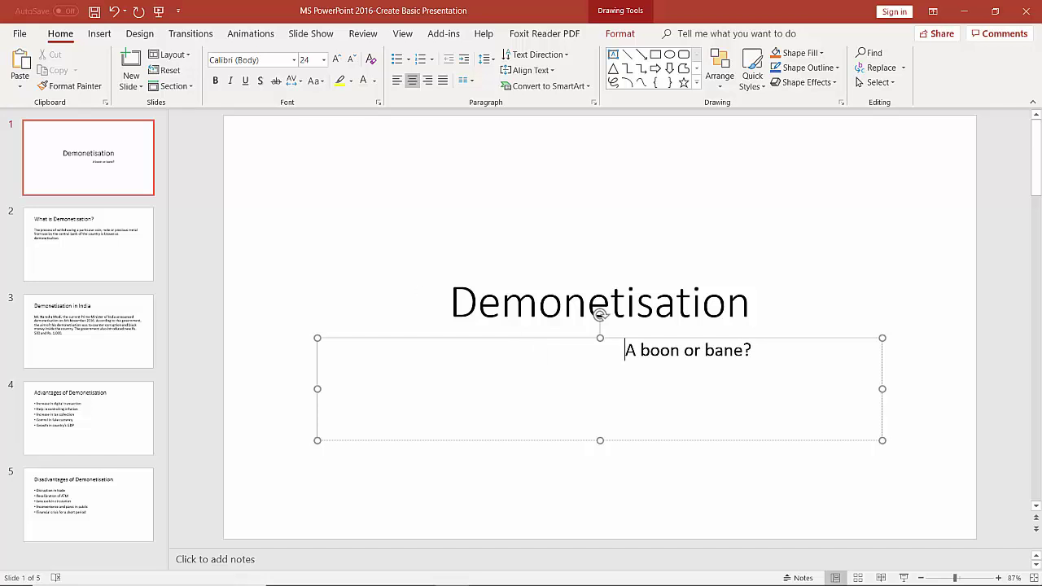
click(597, 272)
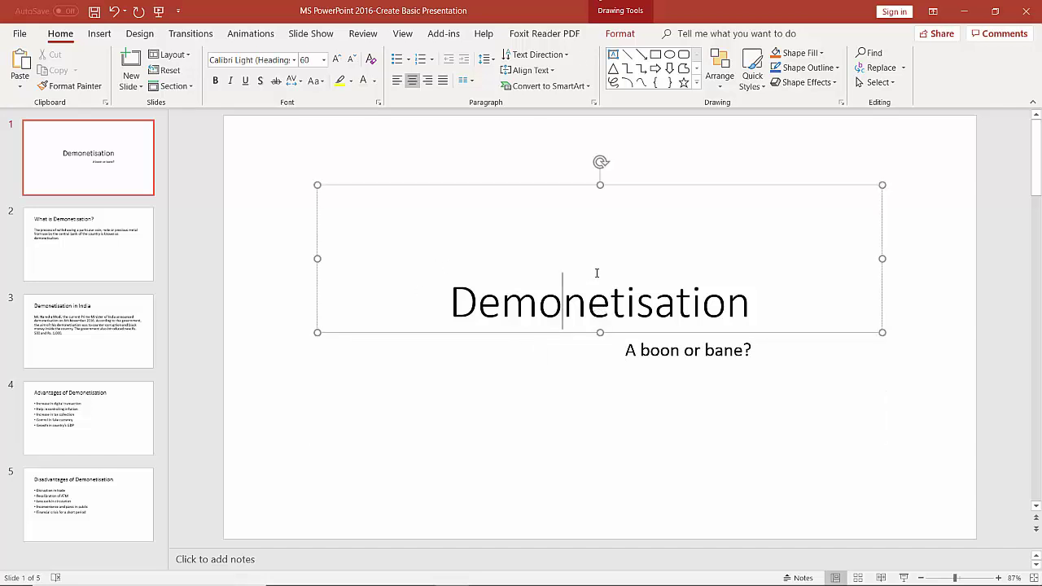
drag(751, 308, 457, 318)
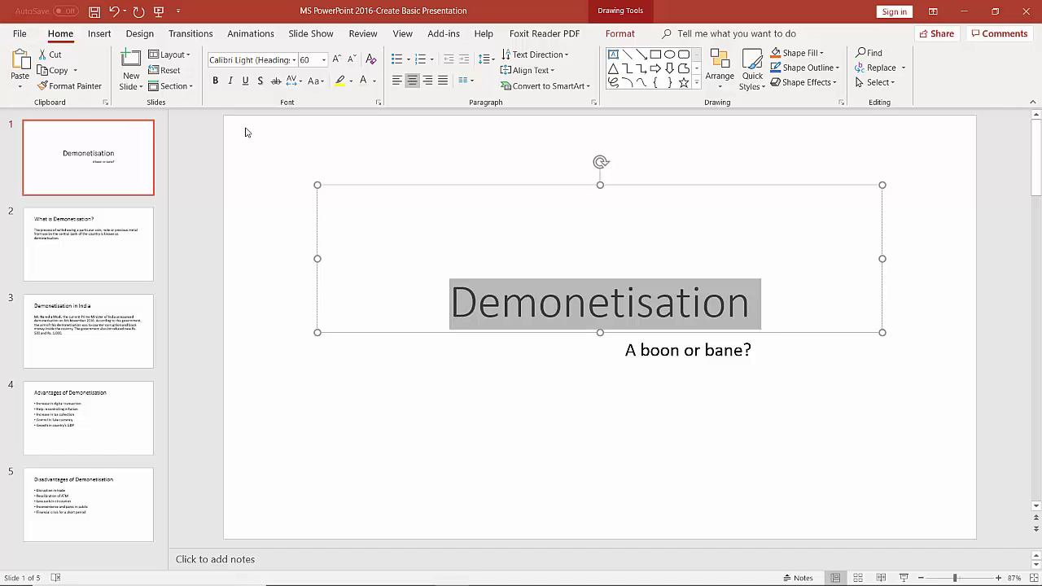
click(293, 61)
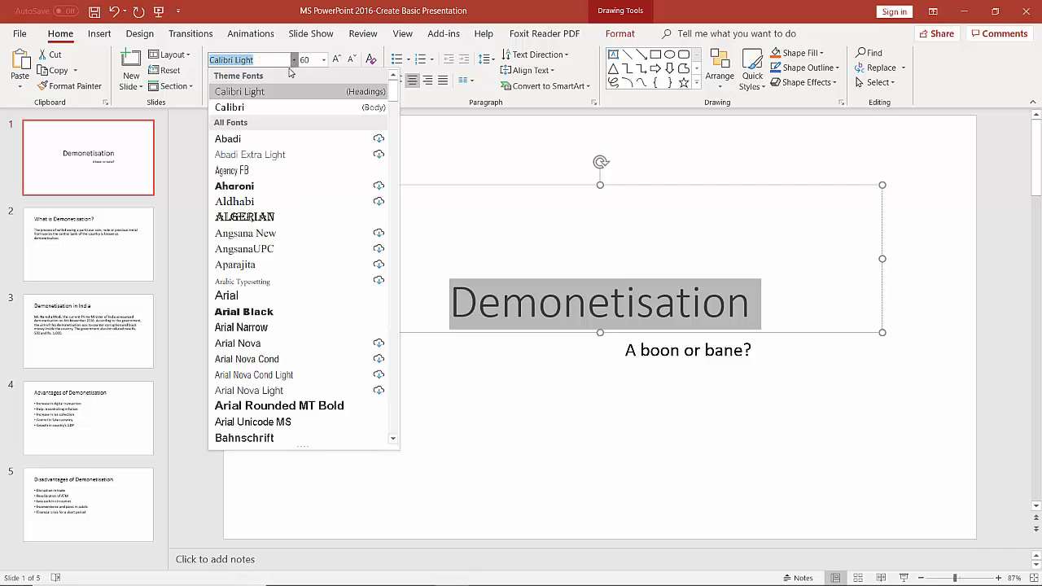
click(236, 299)
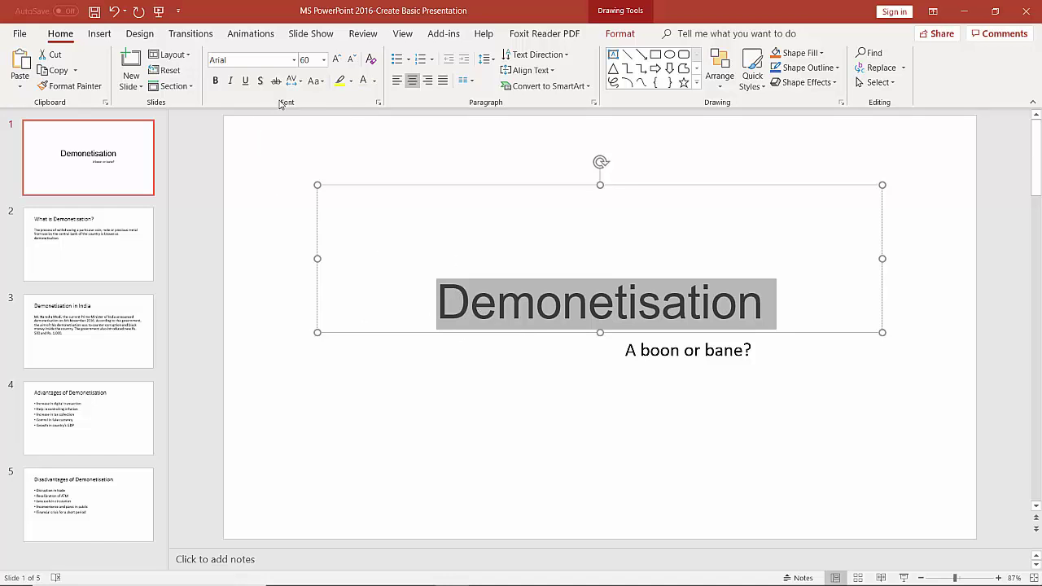
click(323, 60)
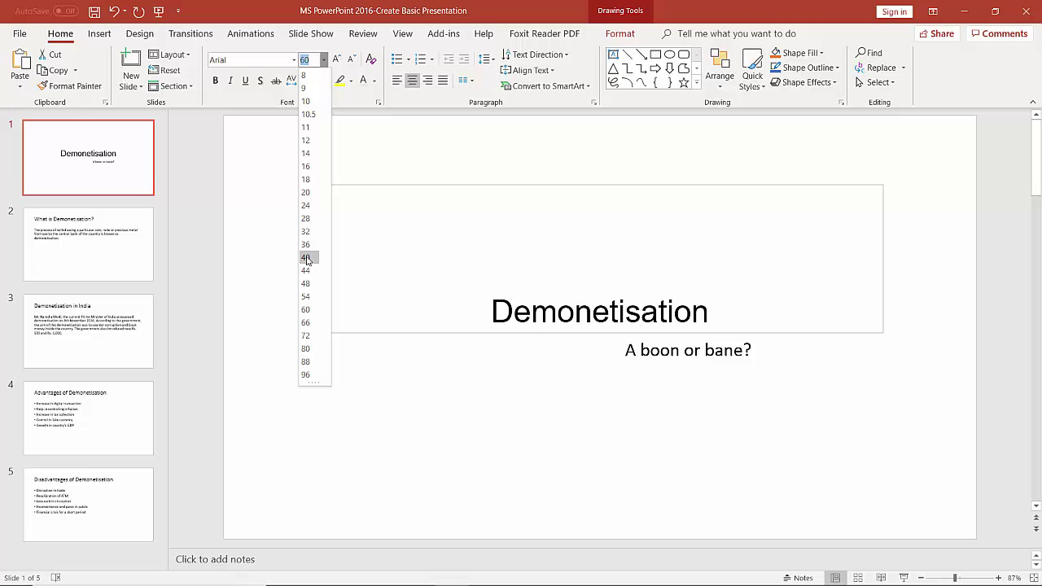
click(307, 258)
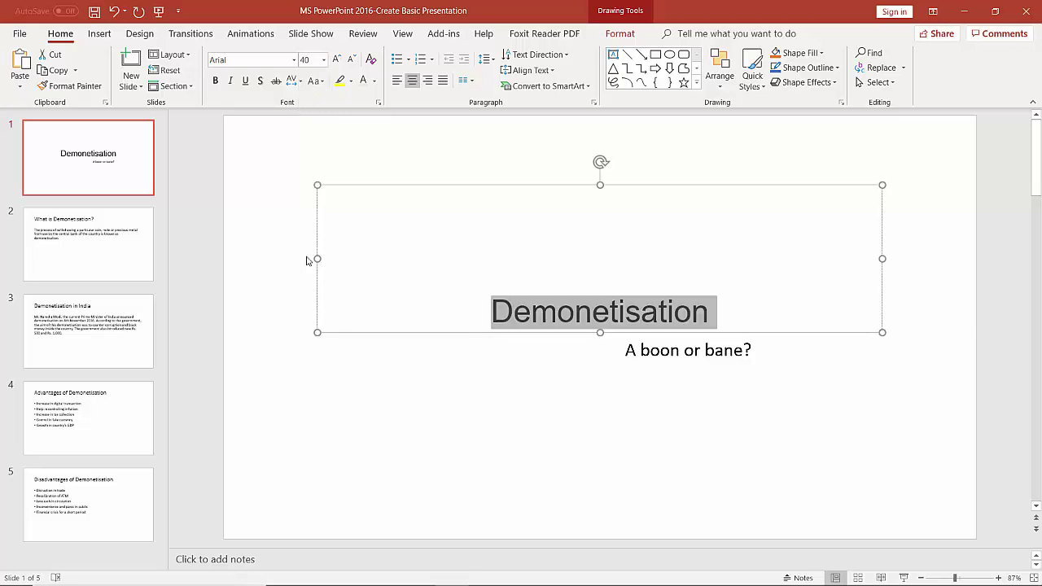
click(621, 350)
drag(640, 350, 755, 350)
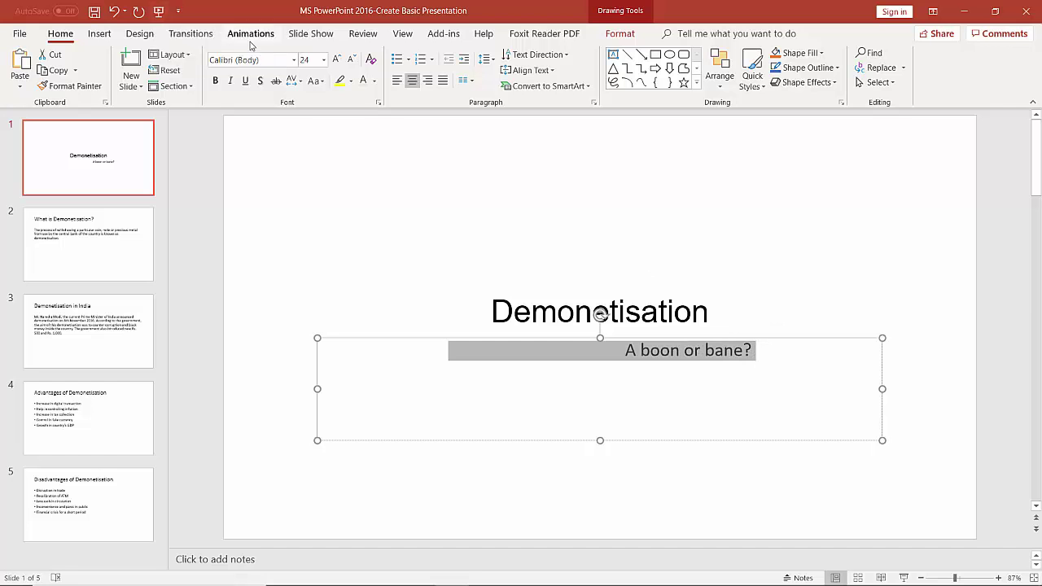
Change the subtitle 'A boon or bane?' to Arial 22 pt, then go to slide 2.
click(295, 60)
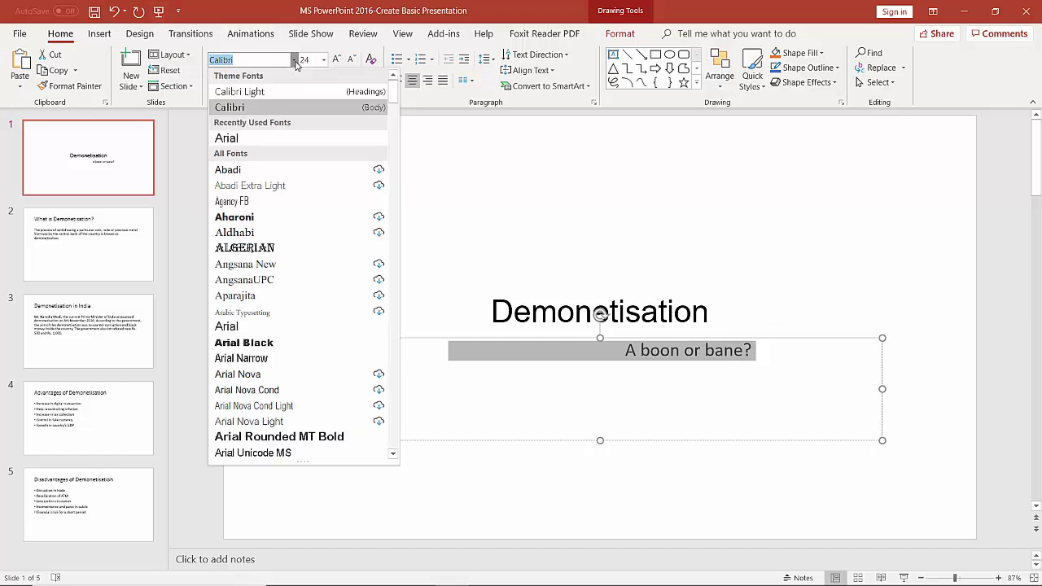
click(266, 136)
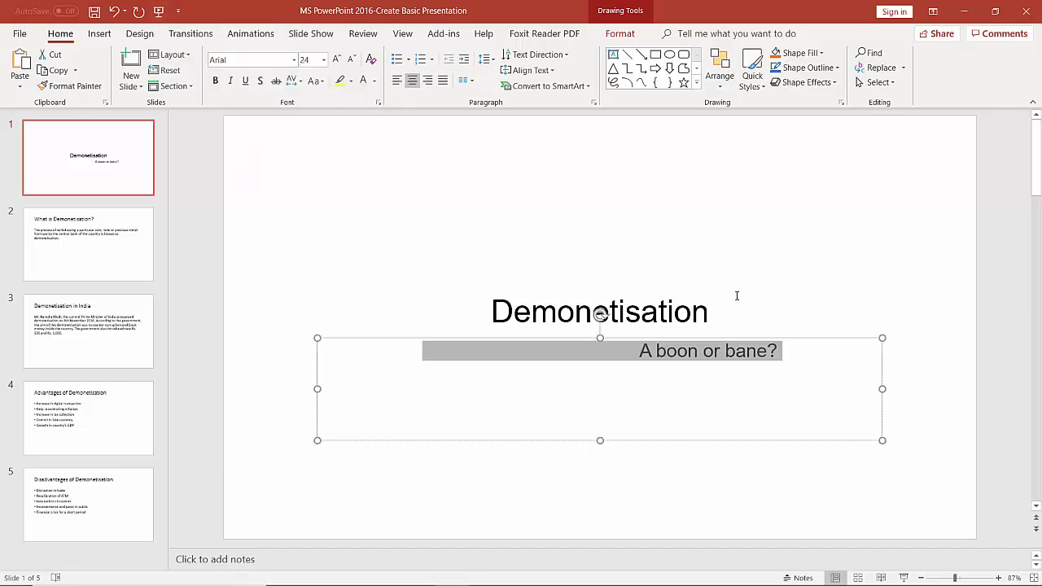
click(323, 60)
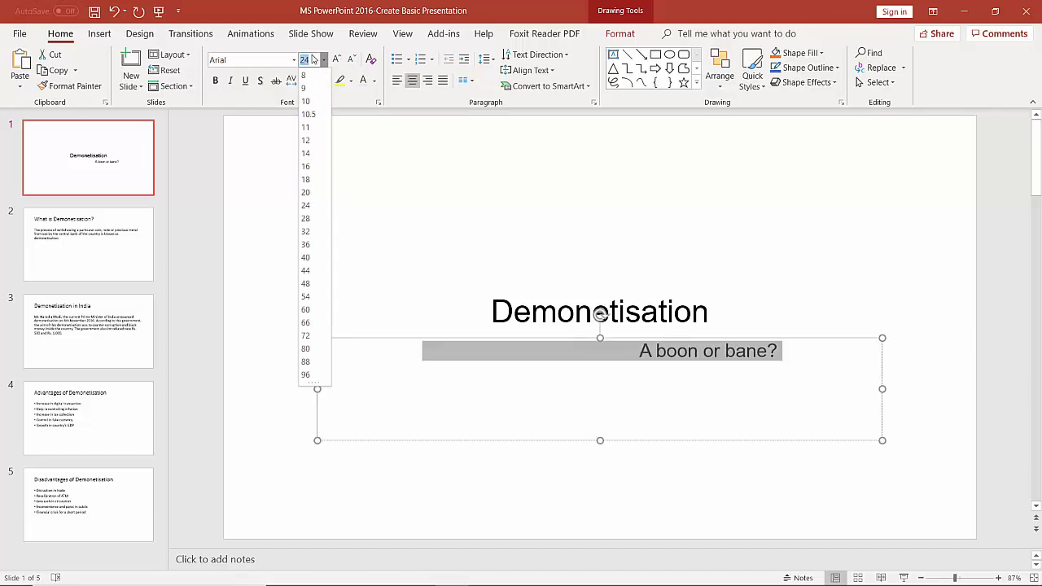
text(22)
click(456, 377)
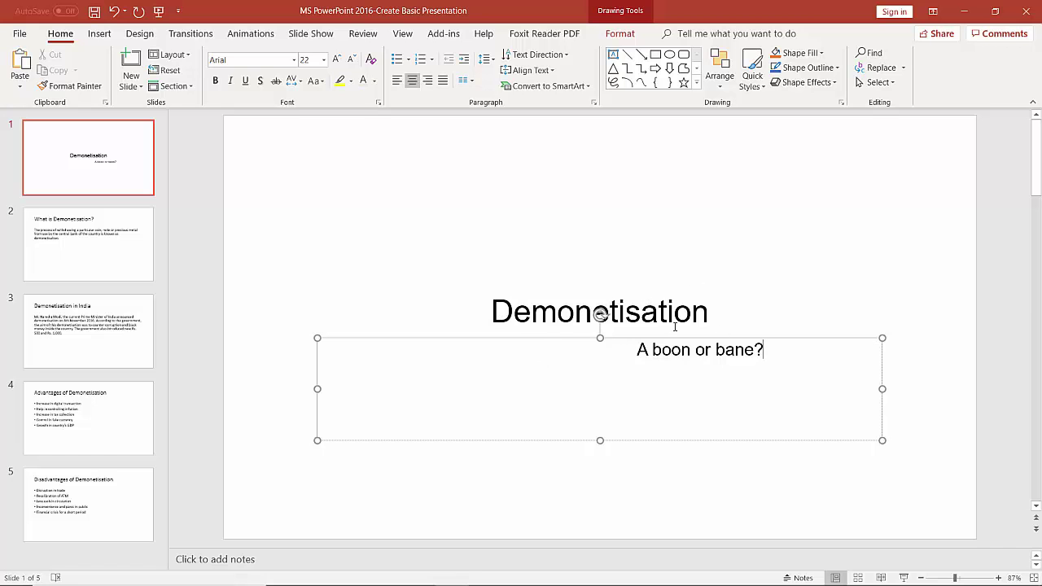
click(131, 227)
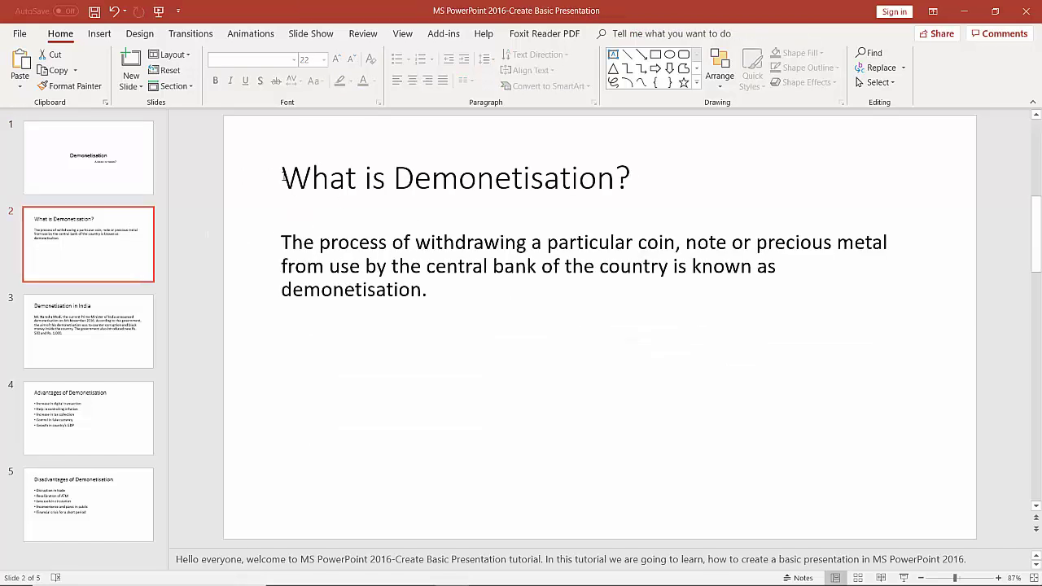
Set the slide 2 title 'What is Demonetisation?' to Arial 32 pt.
drag(283, 176, 639, 180)
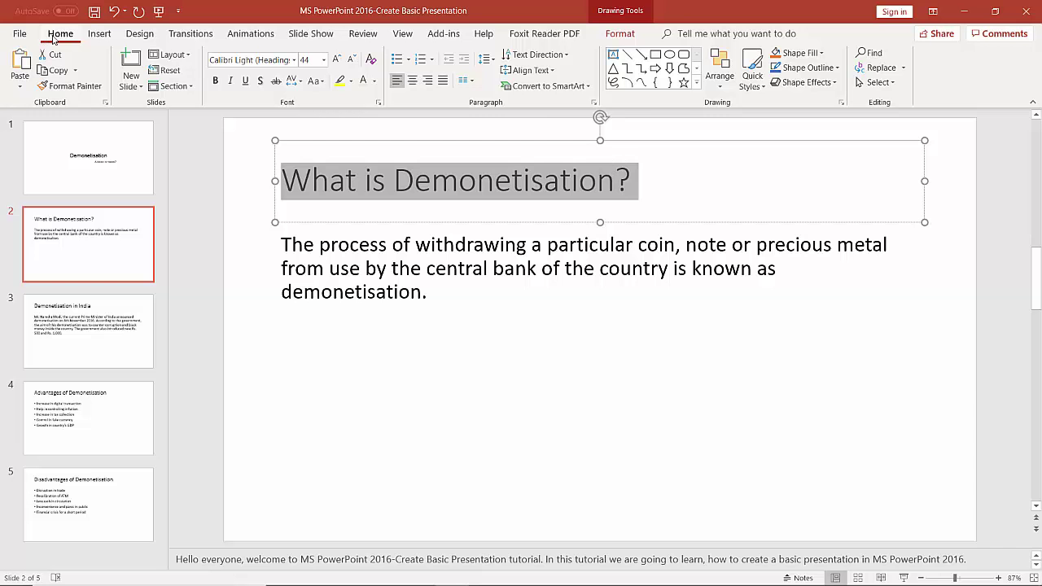
click(294, 59)
click(250, 142)
click(324, 60)
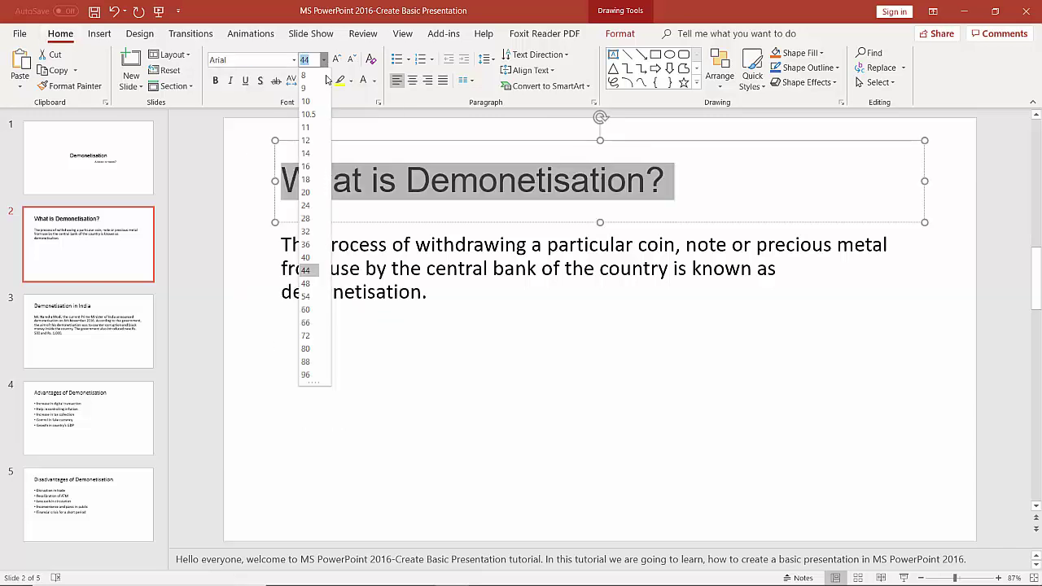
click(306, 231)
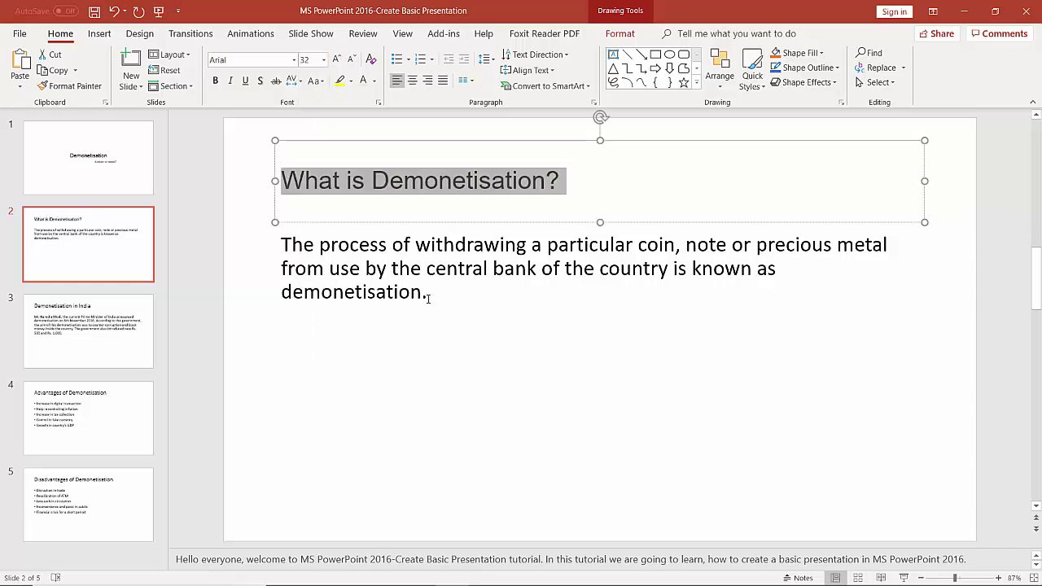
Set slide 2's body paragraph to Arial 22 pt, then go to slide 3.
drag(428, 298, 282, 235)
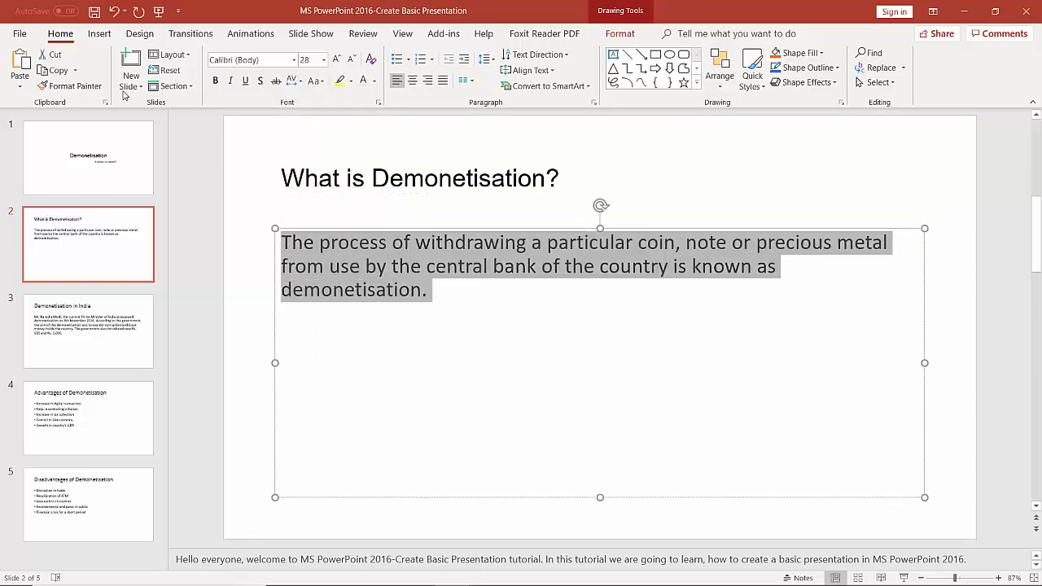
click(293, 61)
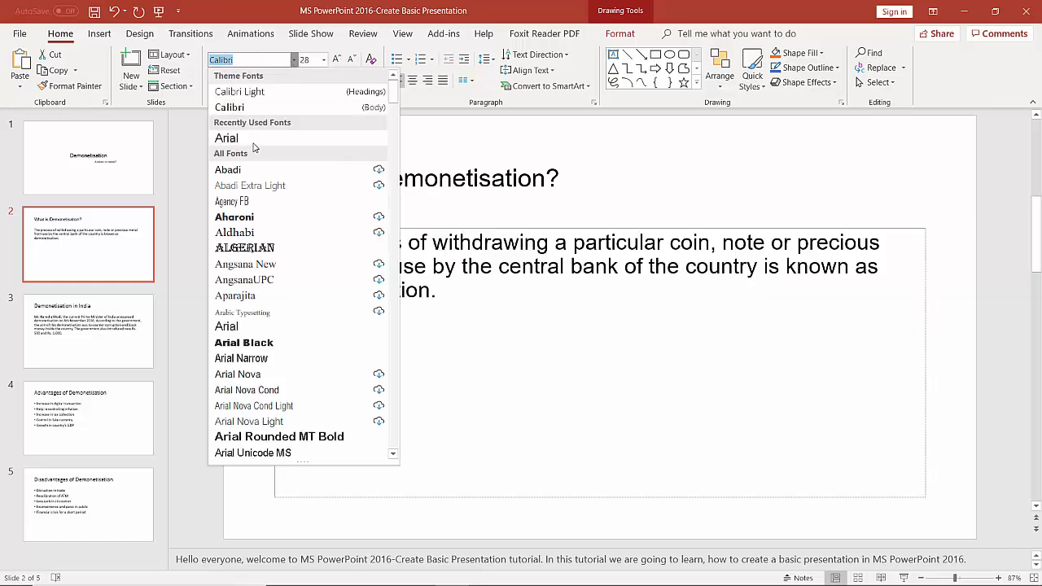
click(254, 141)
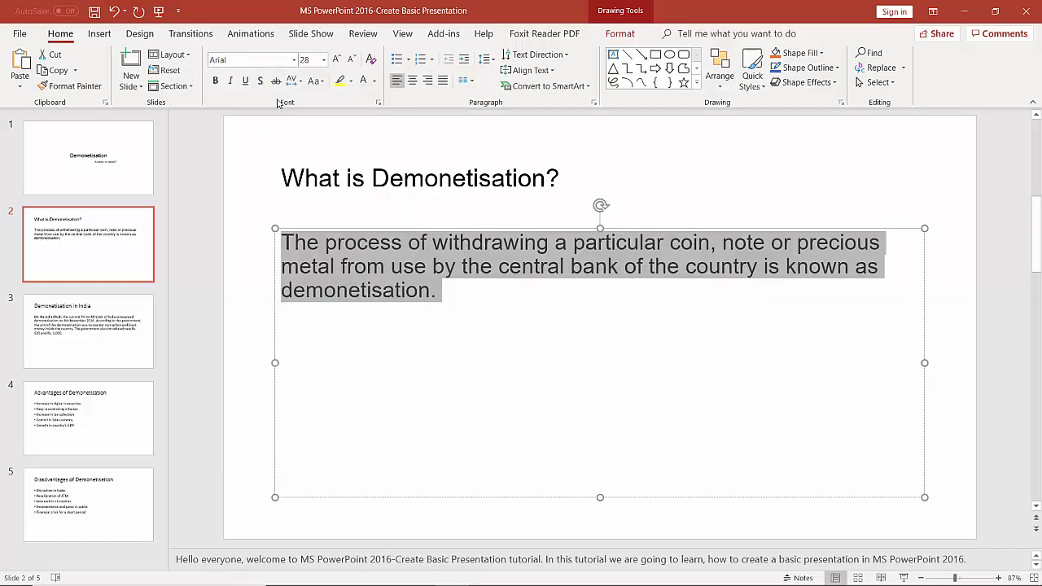
click(310, 61)
text(22)
key(Return)
click(365, 321)
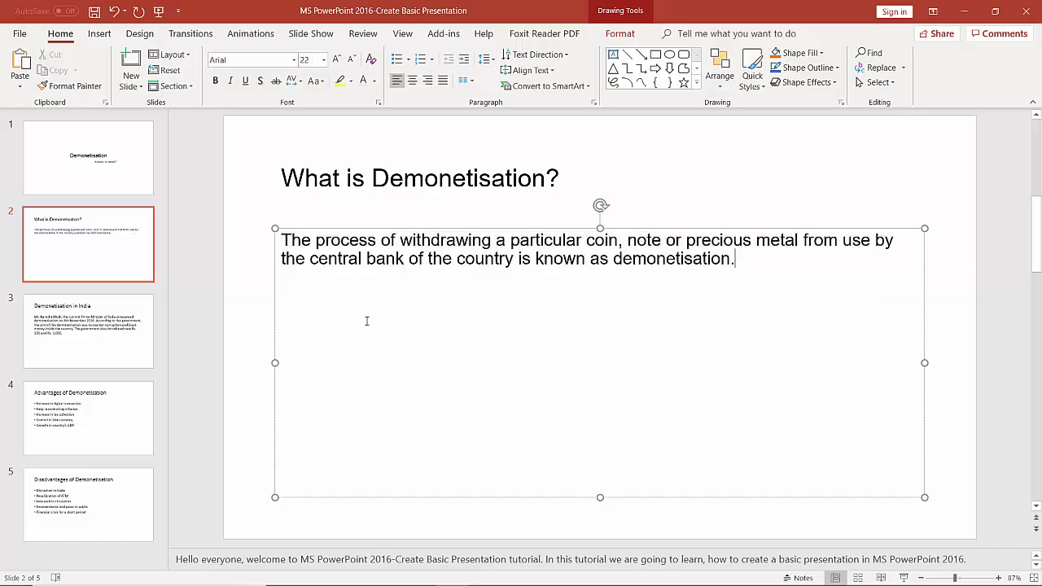
click(88, 313)
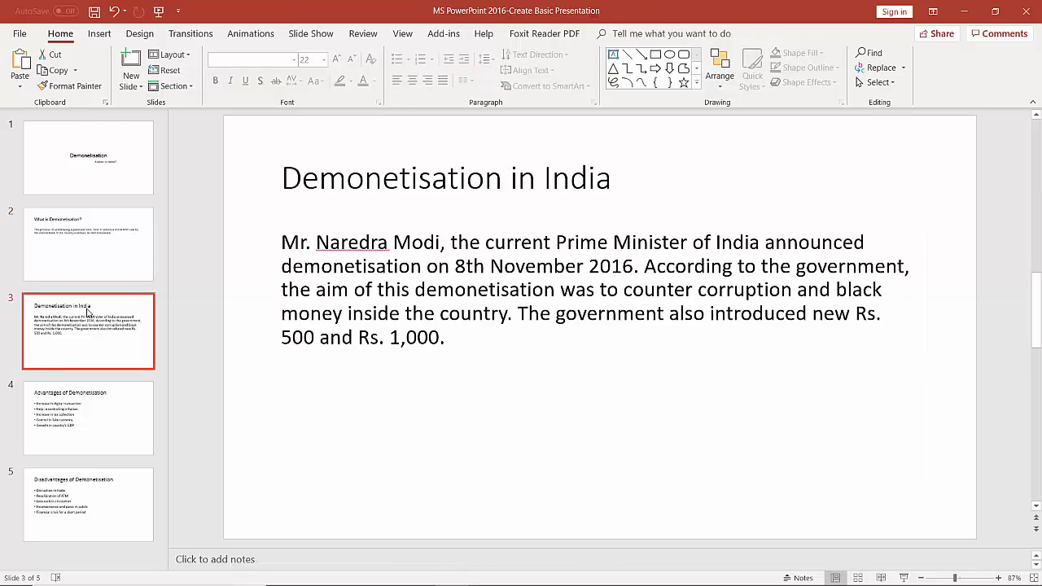
Set the 'Demonetisation in India' title in Arial and add a missing 'n' to a misspelled name.
triple_click(361, 165)
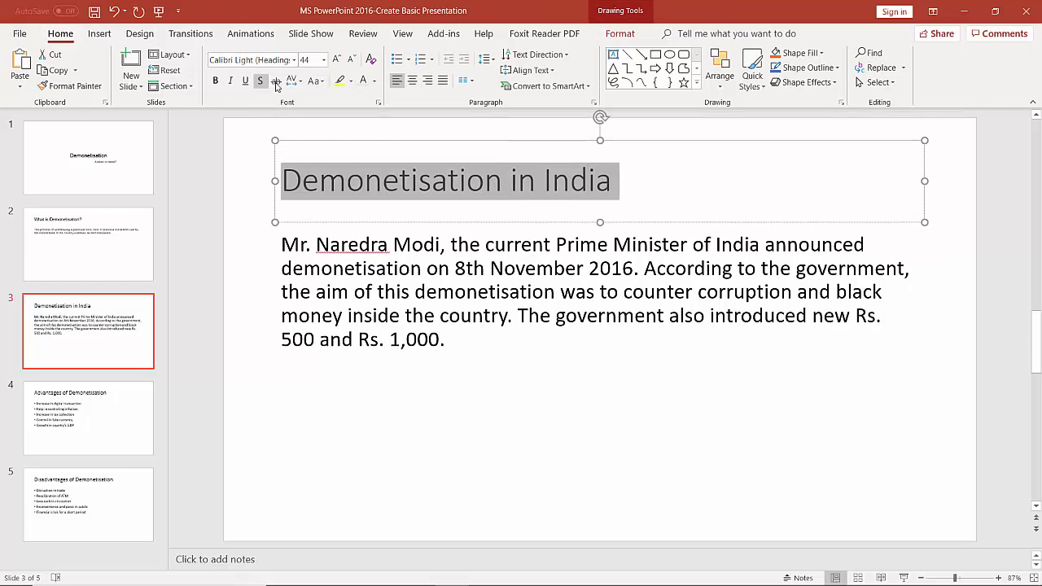
click(294, 59)
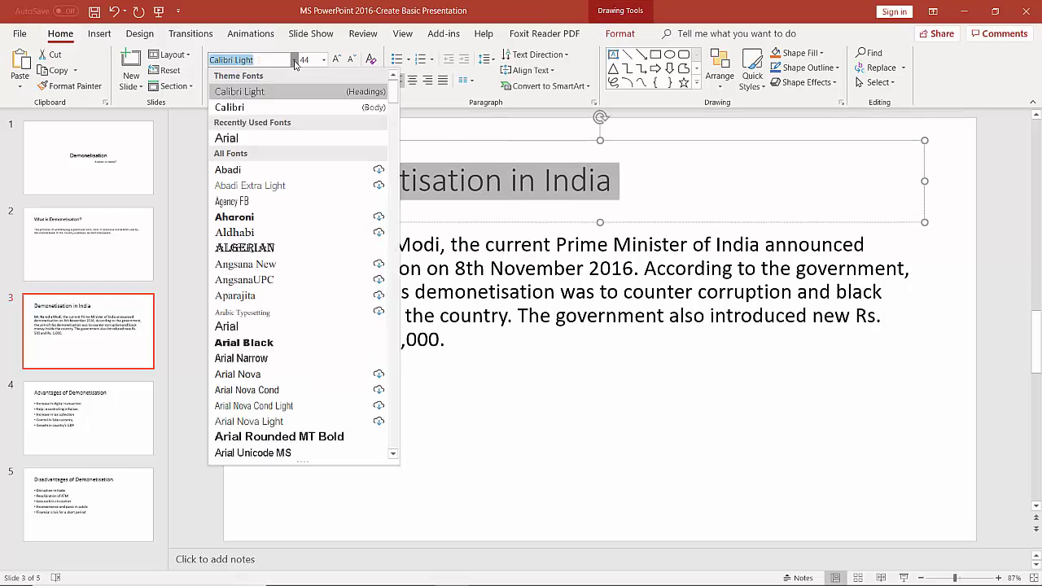
click(259, 138)
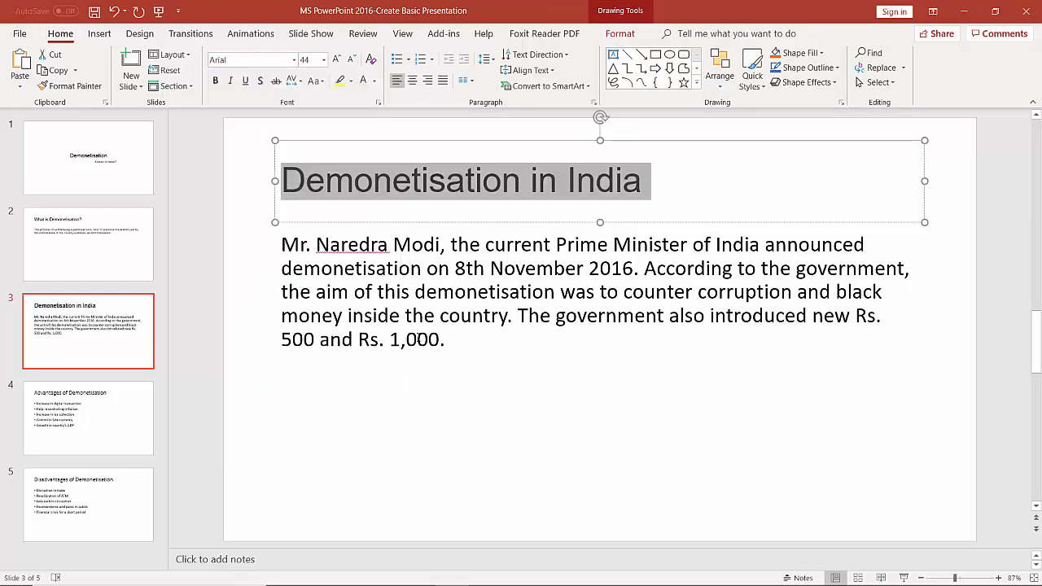
click(443, 337)
drag(443, 337, 348, 315)
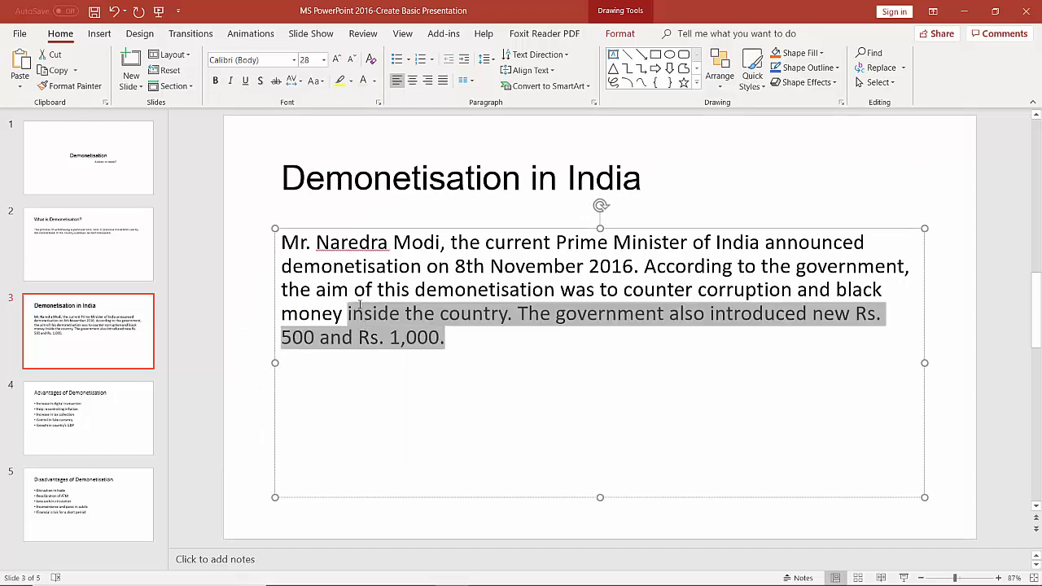
click(359, 242)
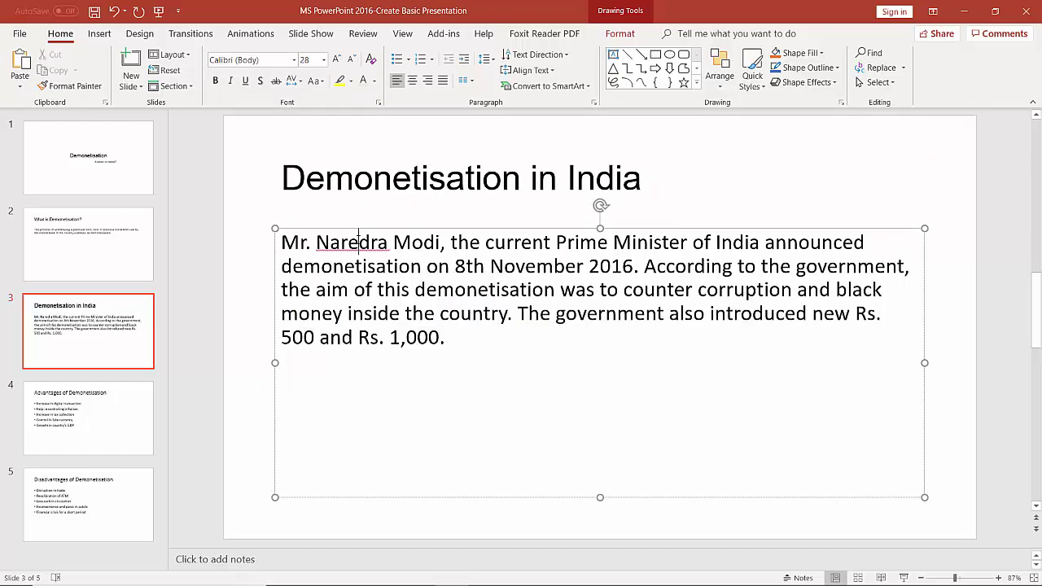
text(n)
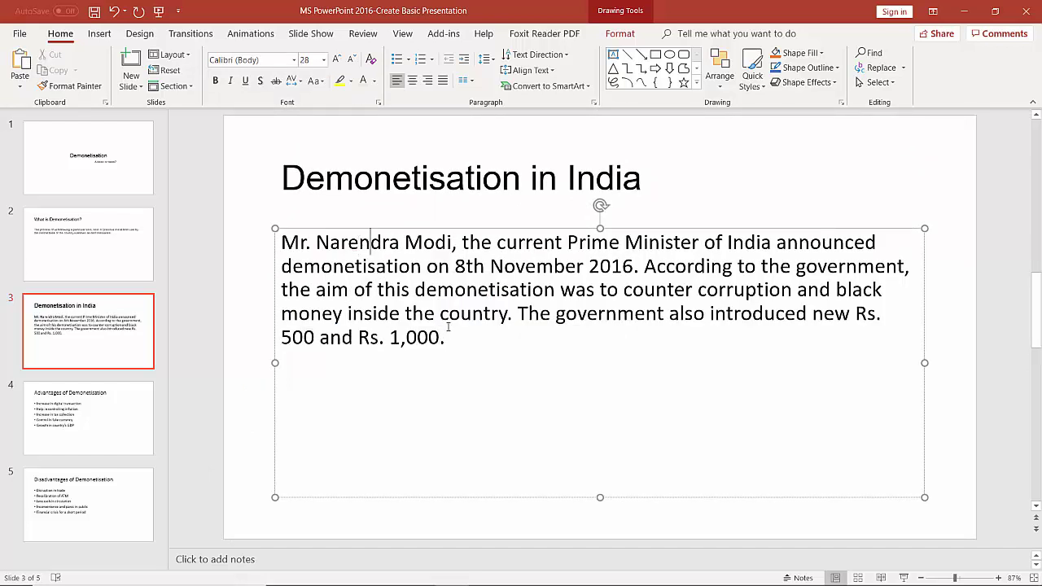
Format slide 3's announcement paragraph in Arial at 22 pt.
drag(448, 337, 275, 244)
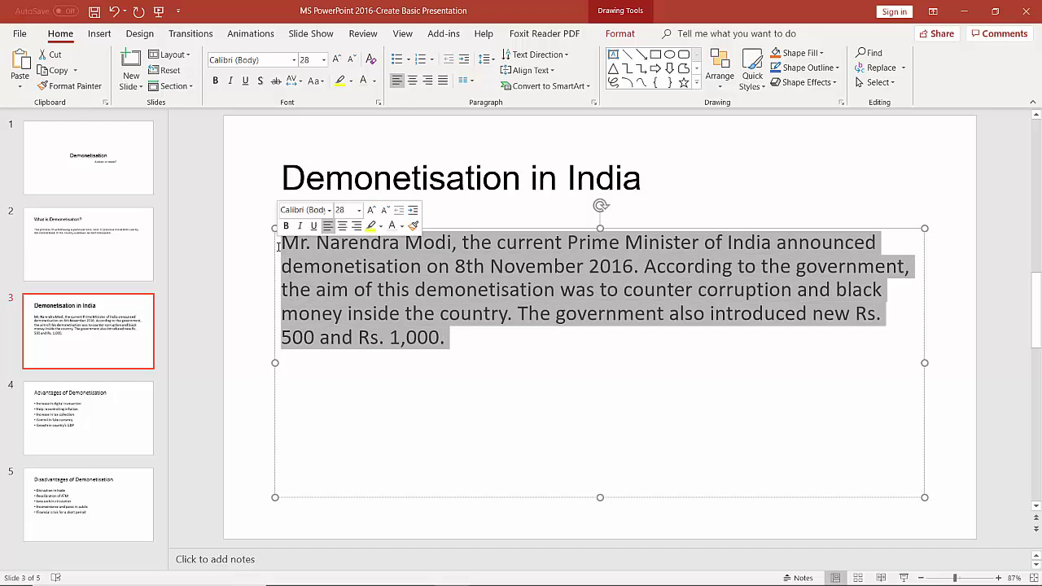
click(294, 64)
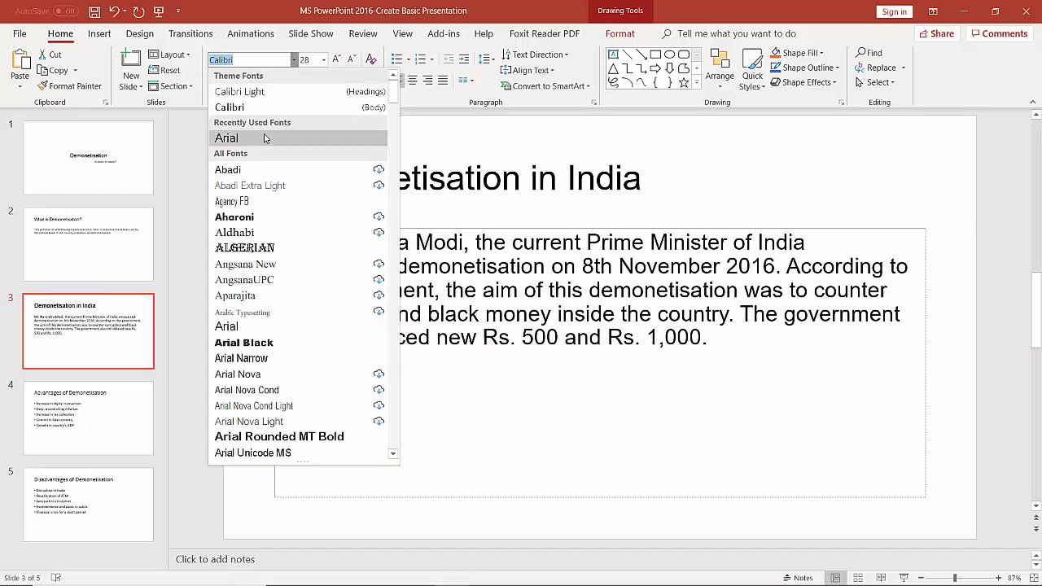
click(263, 138)
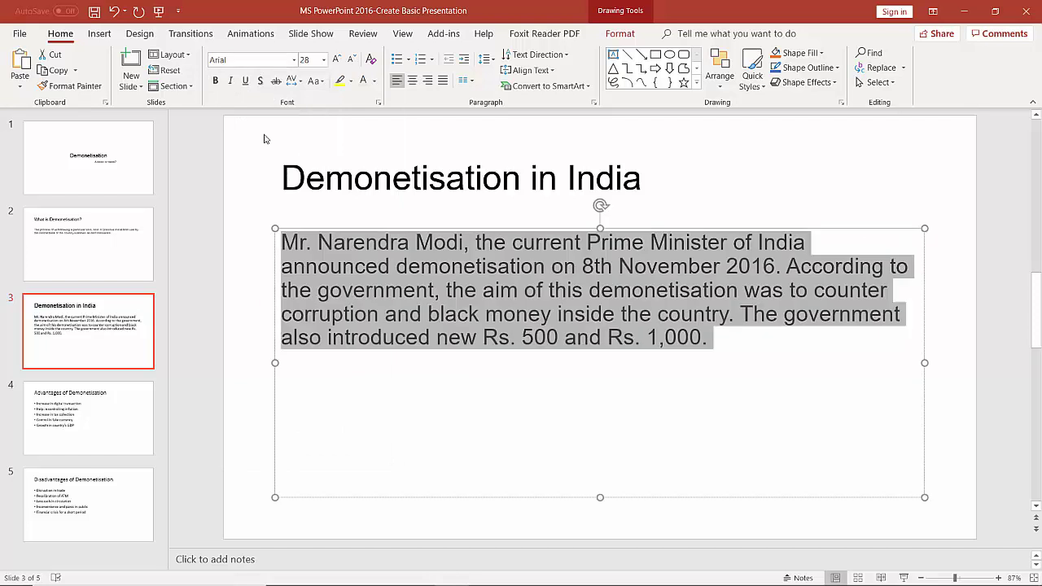
click(307, 63)
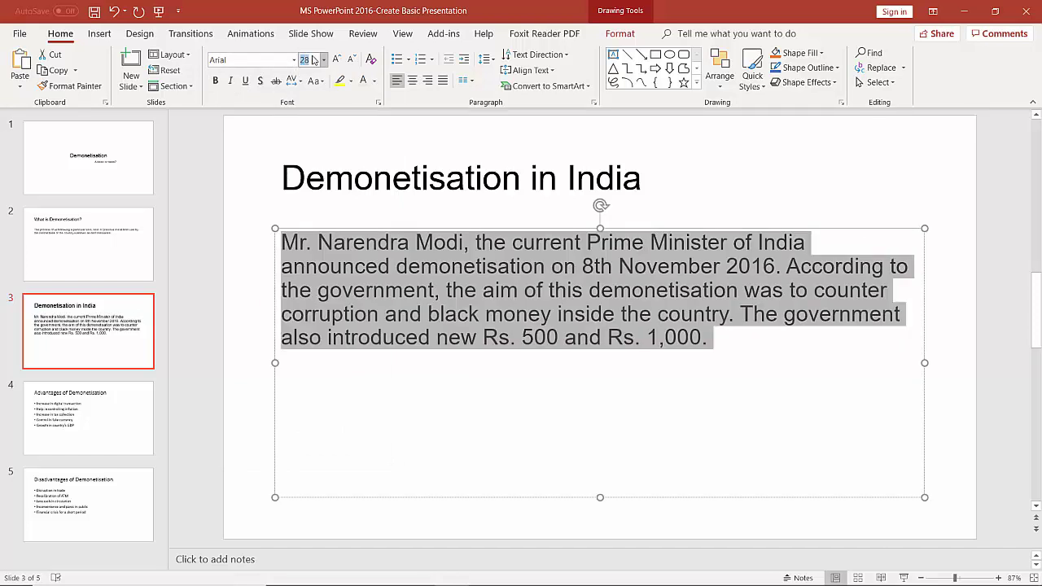
key(Return)
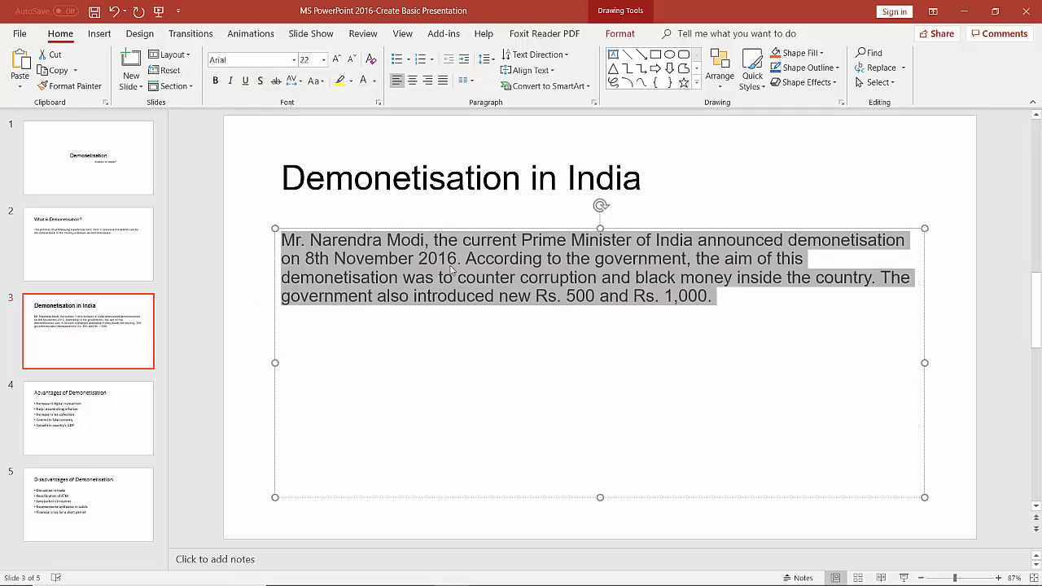
click(439, 350)
click(371, 219)
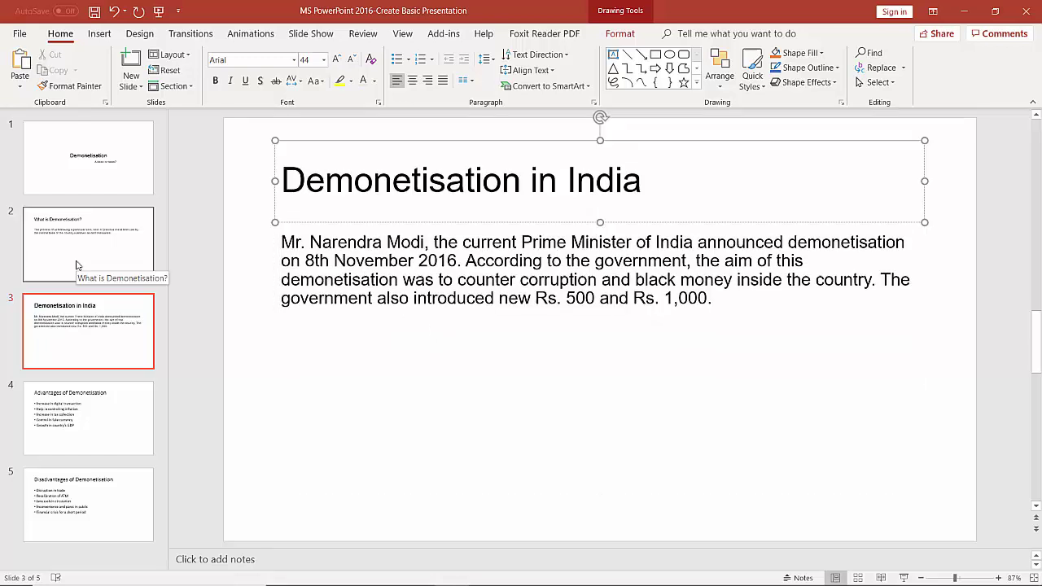
click(84, 407)
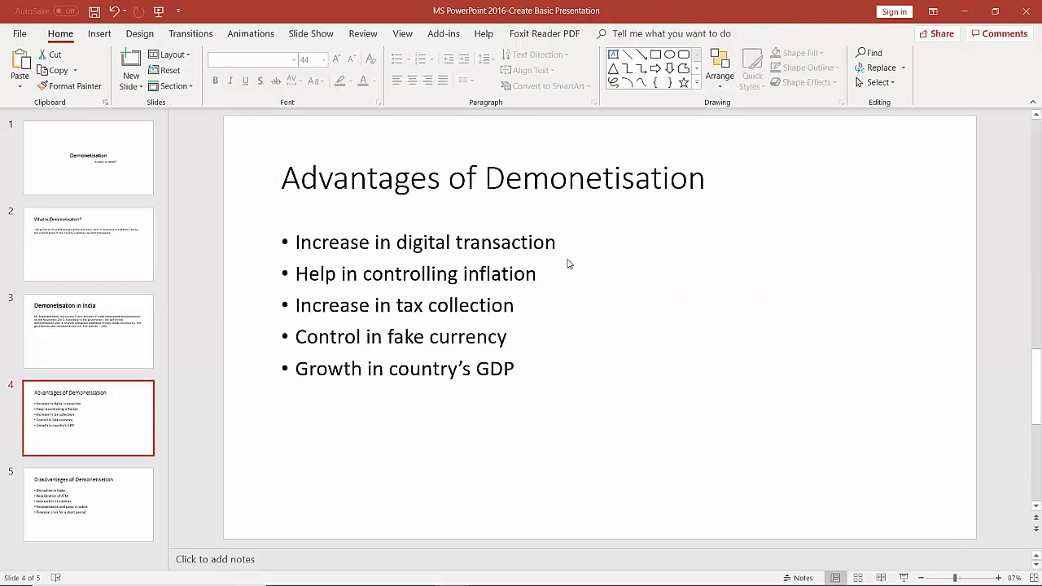
Reduce the slide 3 title 'Demonetisation in India' to 32 pt.
click(97, 322)
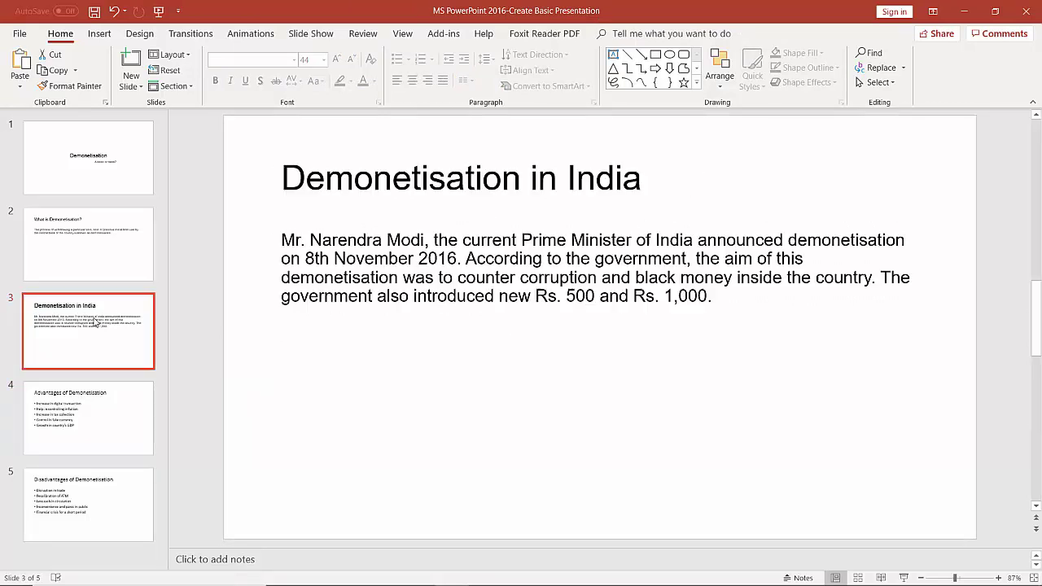
click(421, 181)
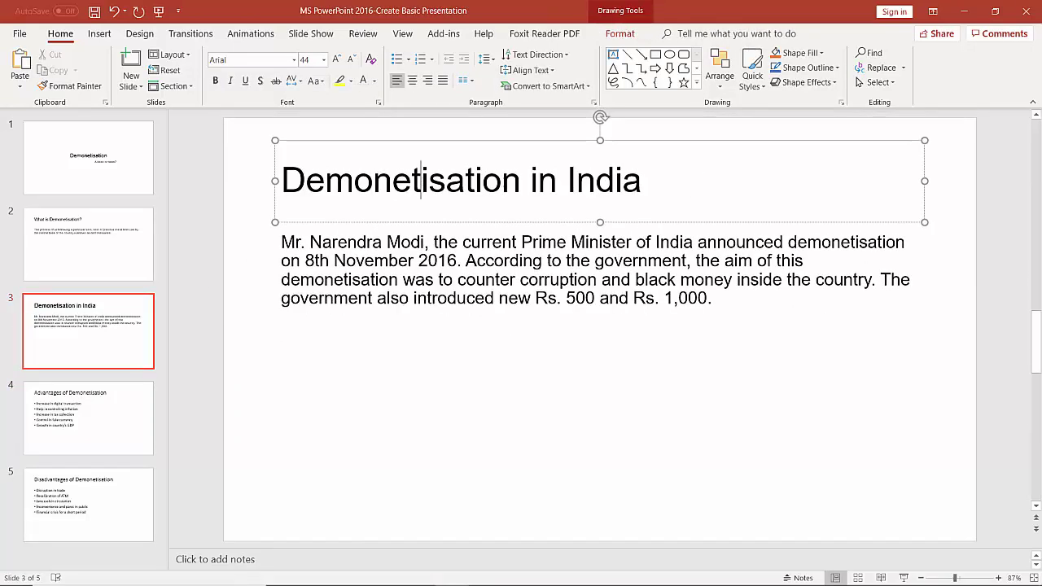
drag(642, 181, 281, 181)
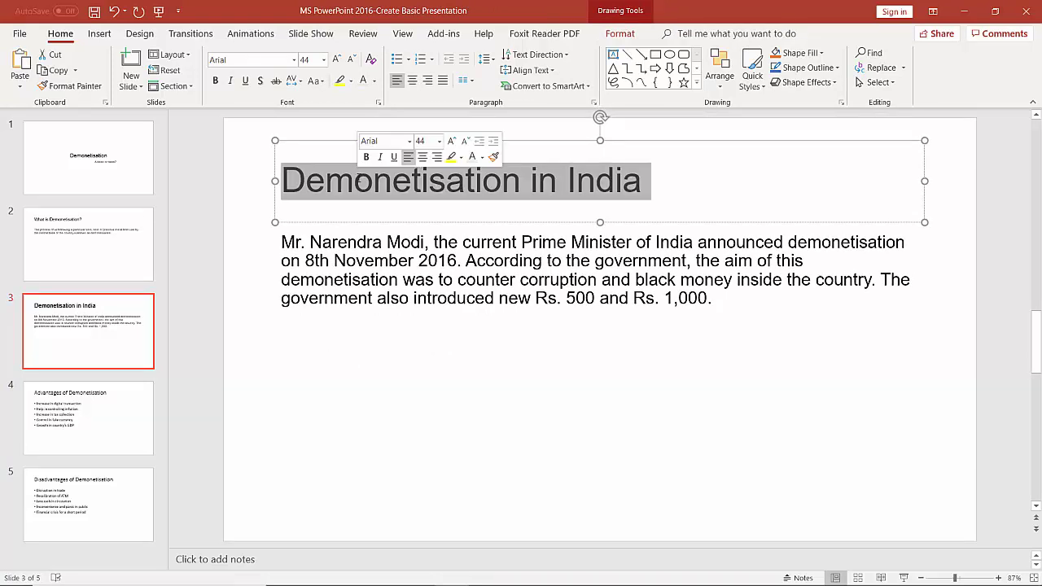
click(316, 60)
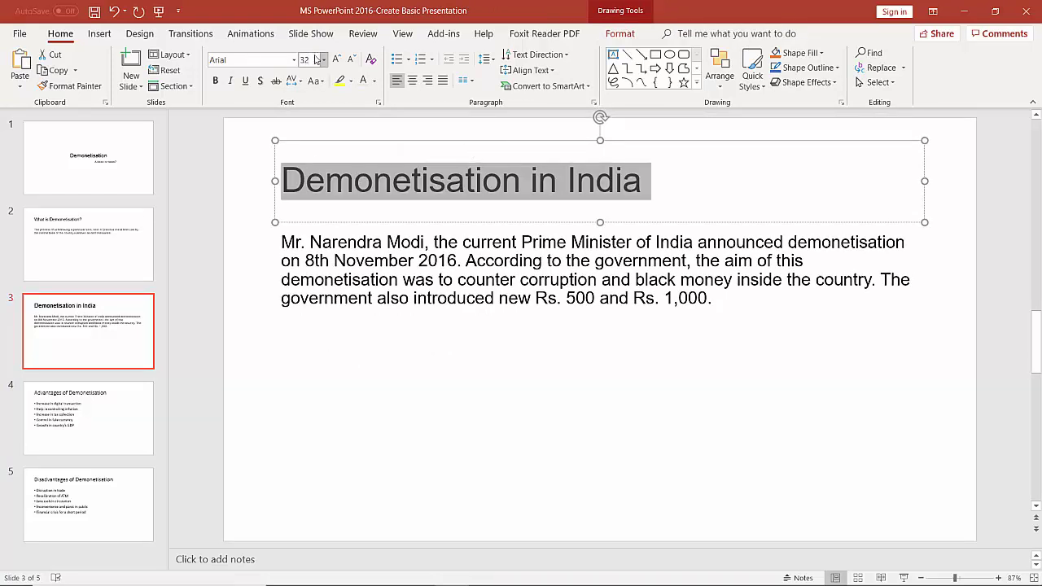
key(Return)
scroll(249, 255, down, 2)
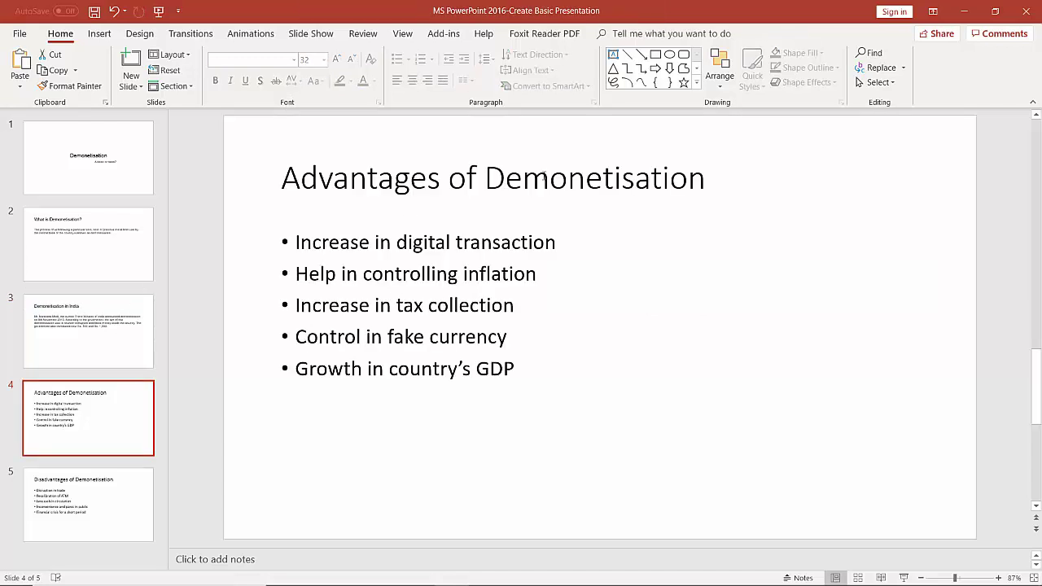
click(700, 181)
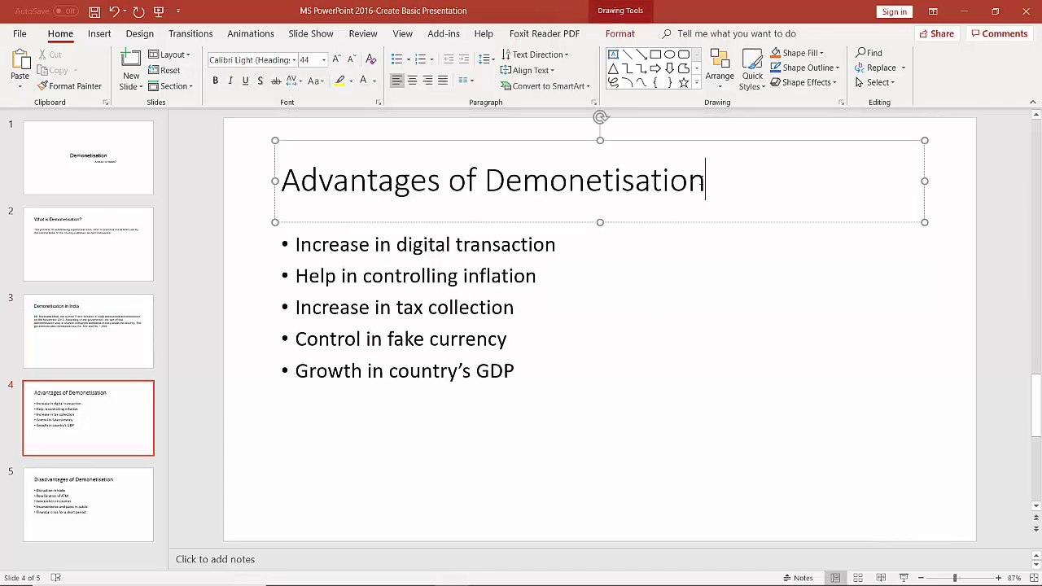
Format Painter slide 3's Arial 32 pt title style onto the 'Advantages of Demonetisation' title.
click(94, 337)
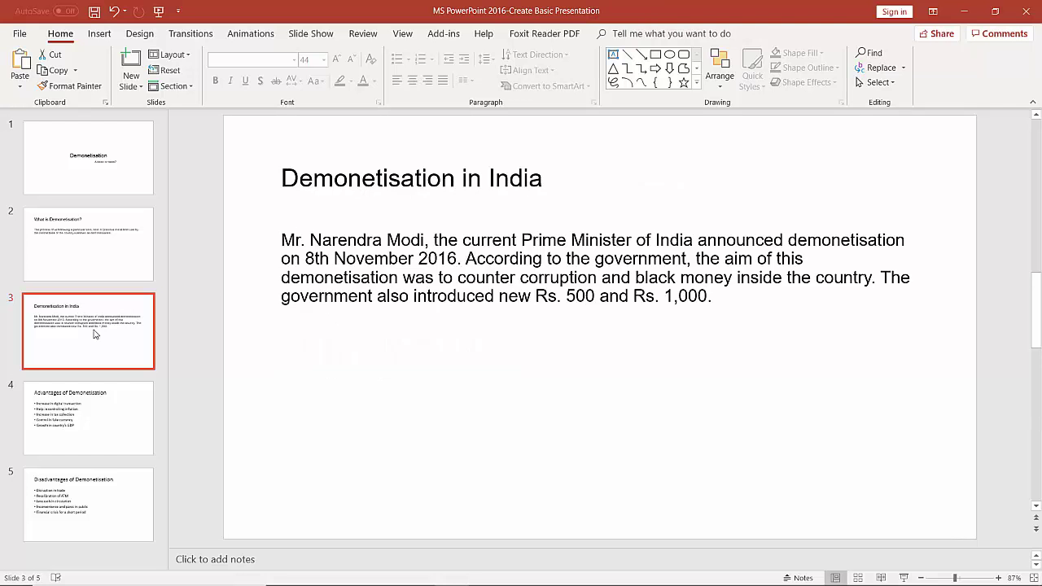
click(480, 181)
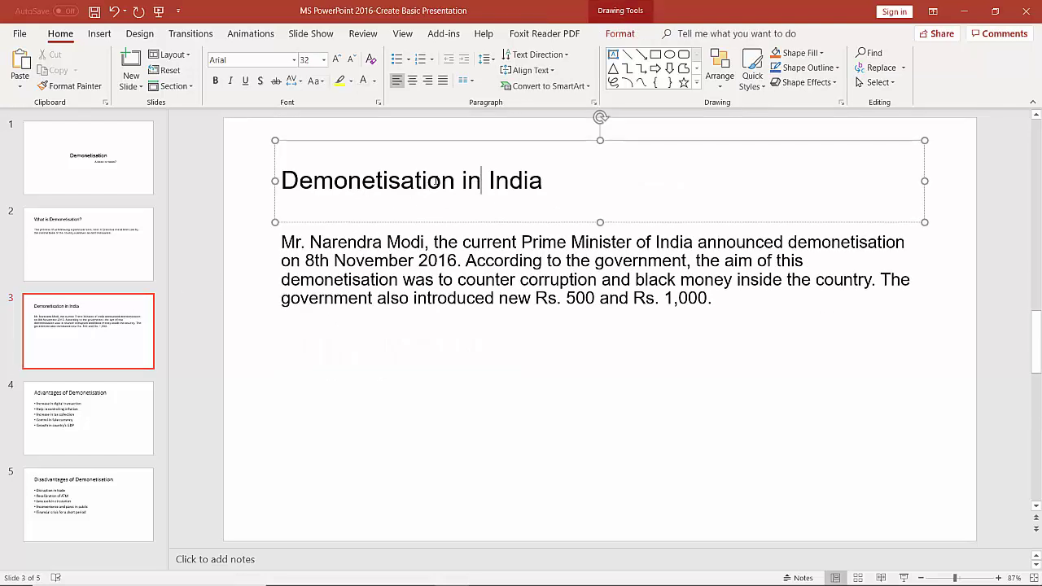
drag(480, 181, 411, 186)
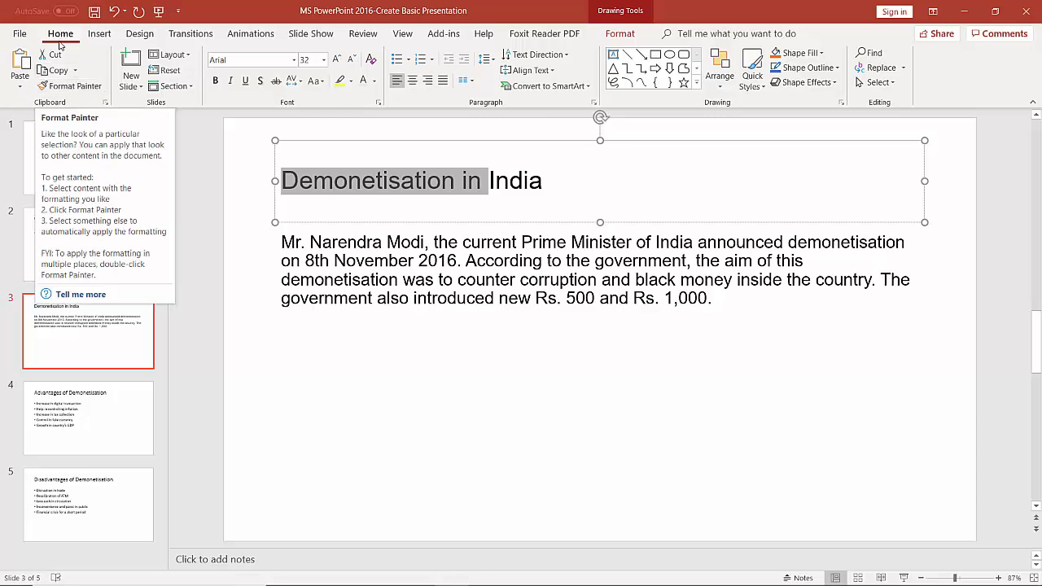
click(63, 87)
click(75, 405)
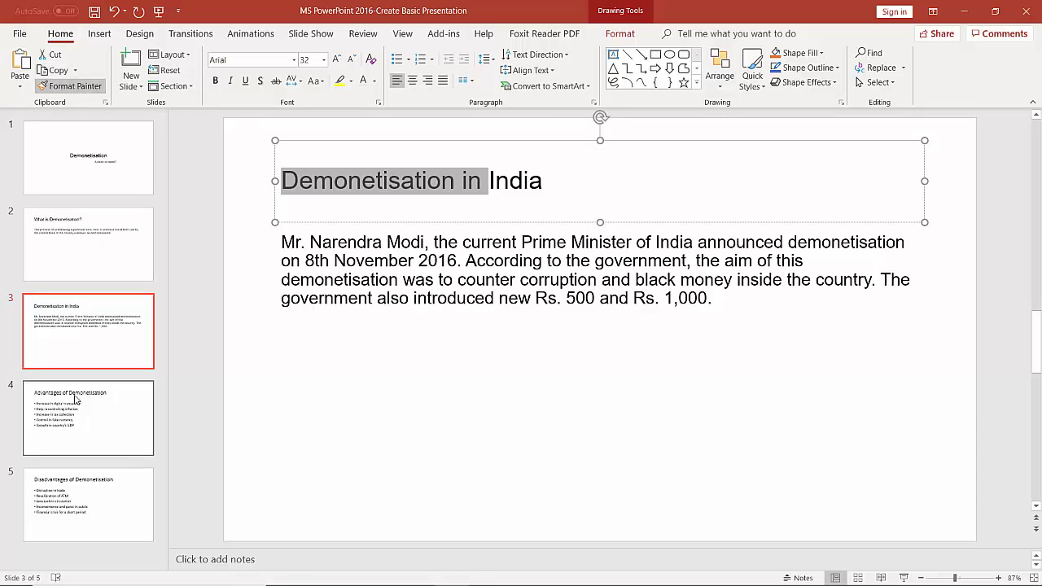
click(273, 175)
click(87, 331)
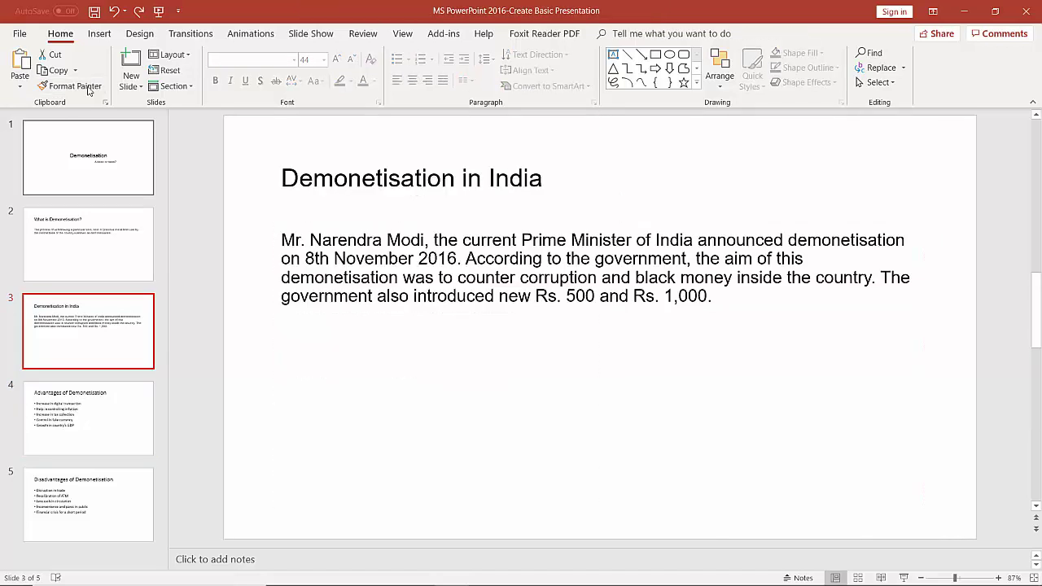
click(362, 180)
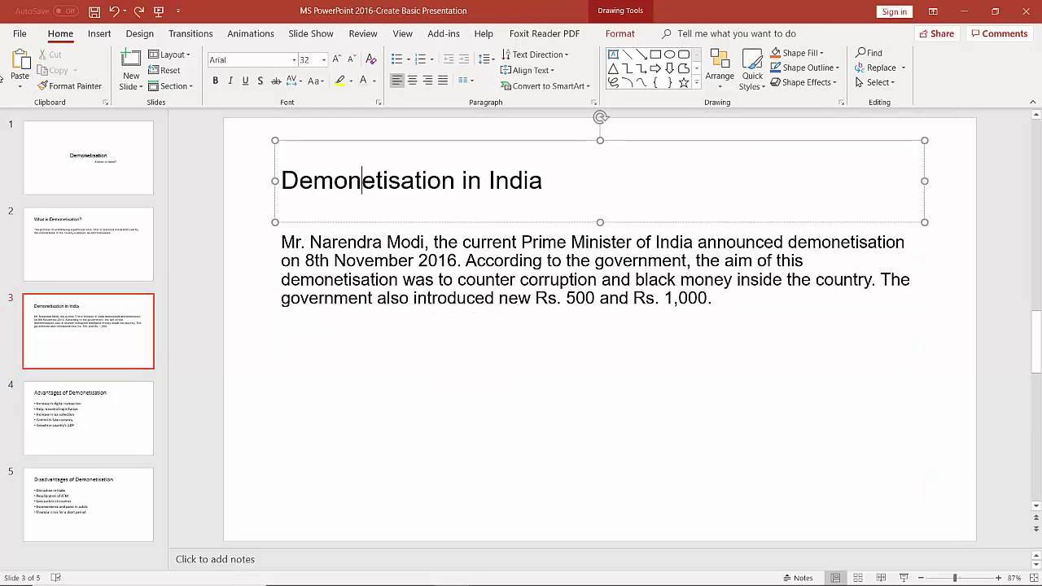
click(71, 84)
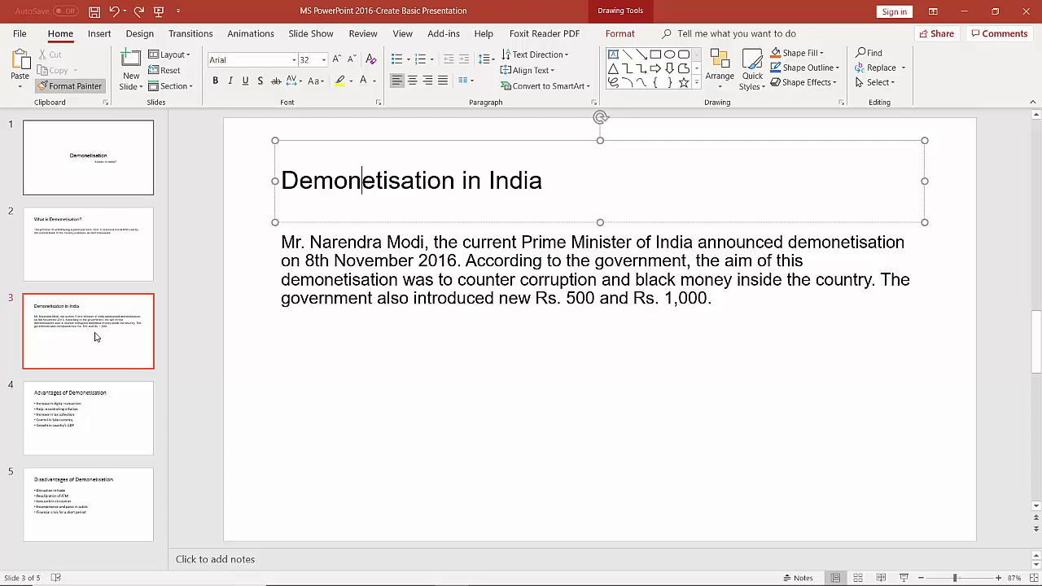
click(82, 424)
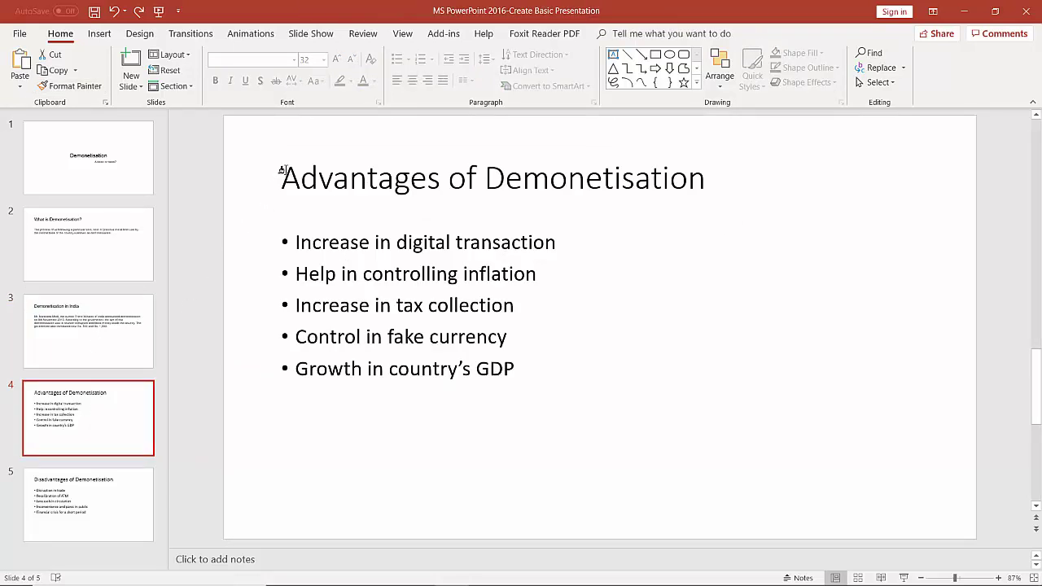
drag(282, 169, 632, 161)
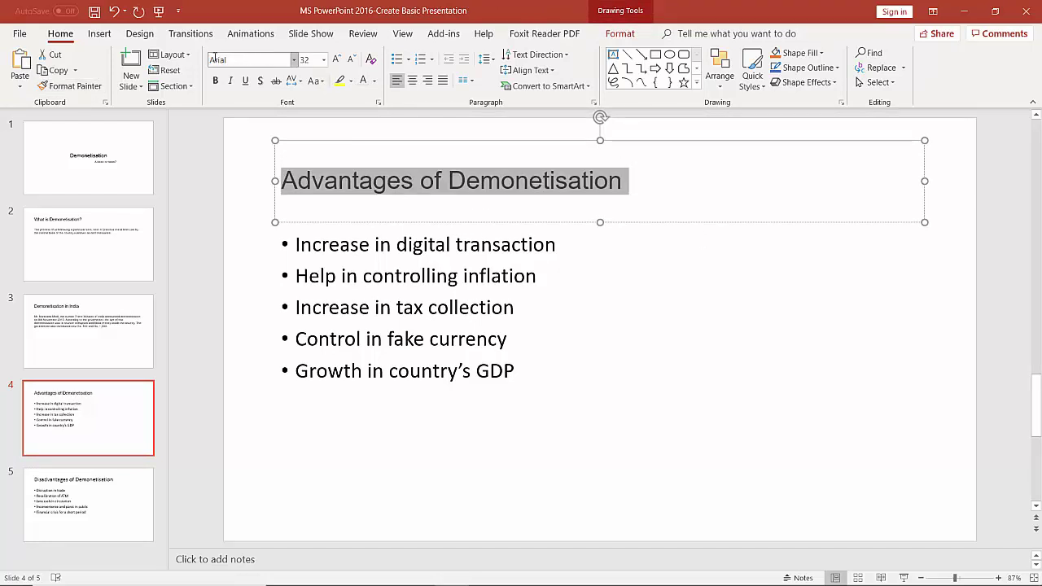
Format Painter slide 3's Arial 22 pt body style onto slide 4's bullet list.
click(82, 338)
drag(281, 278, 440, 278)
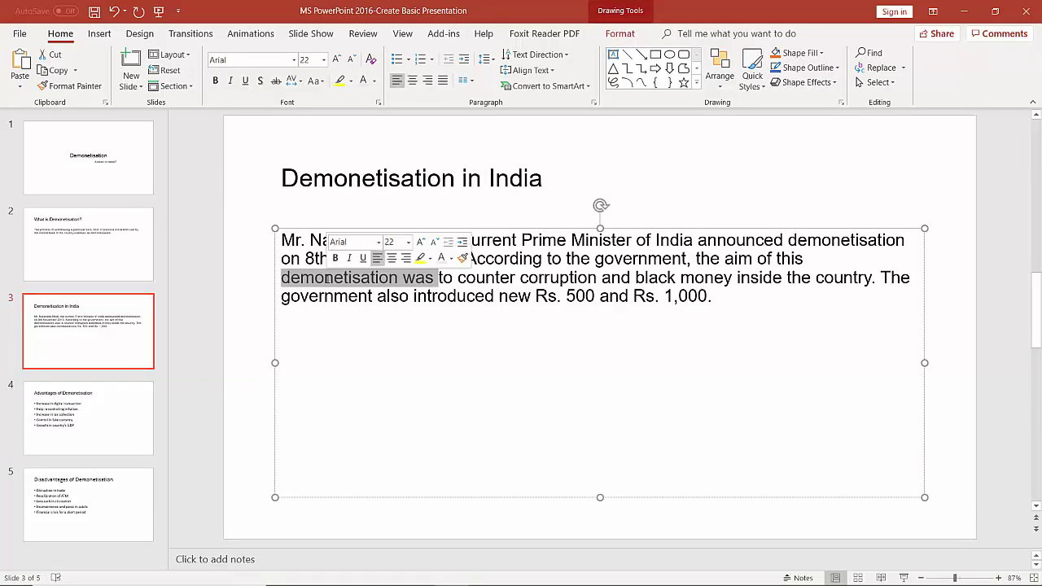
click(70, 86)
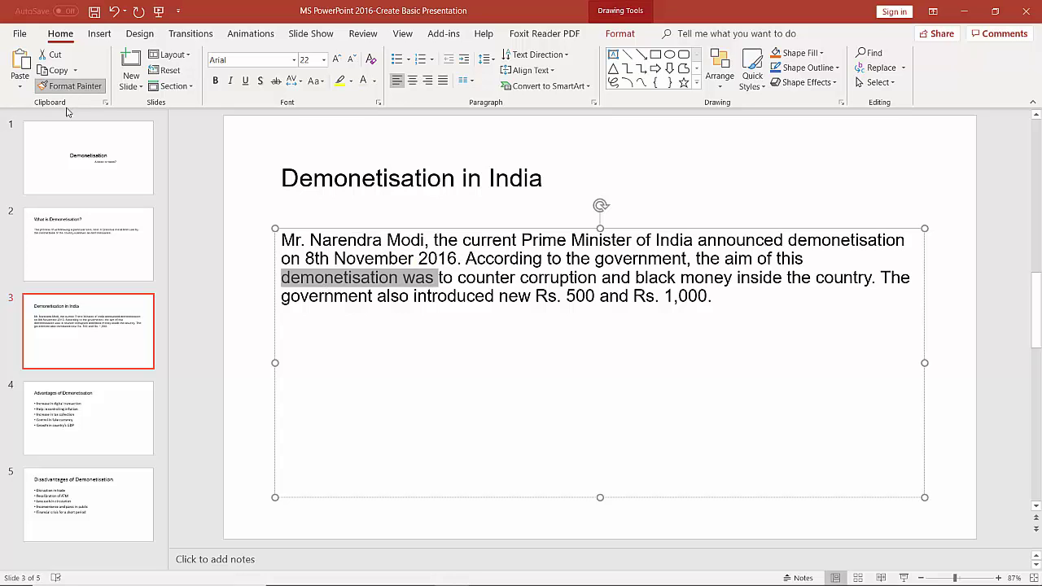
click(84, 397)
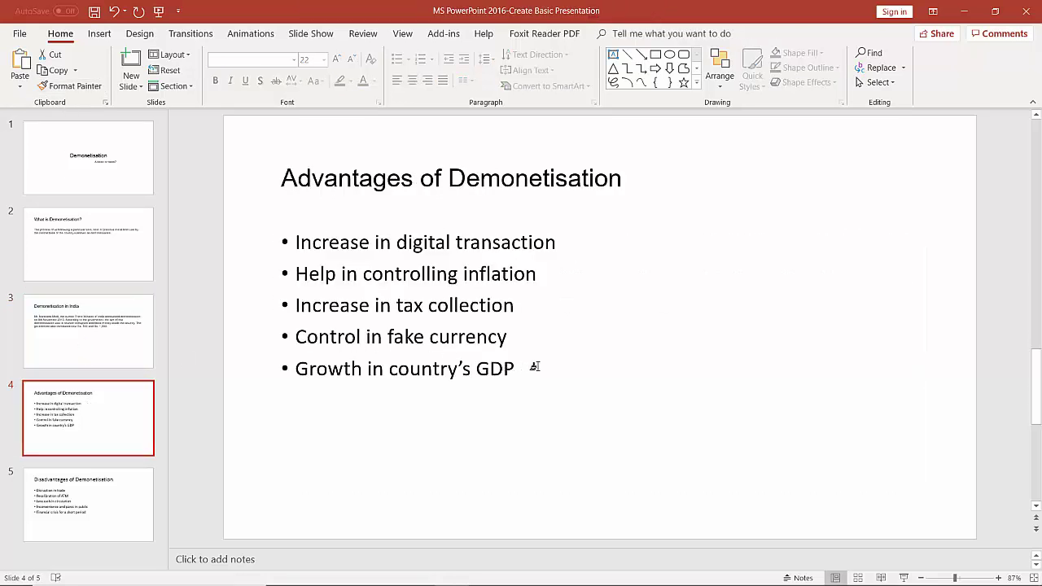
mouse_move(532, 366)
mouse_down()
mouse_move(294, 367)
mouse_move(286, 240)
mouse_up()
click(242, 281)
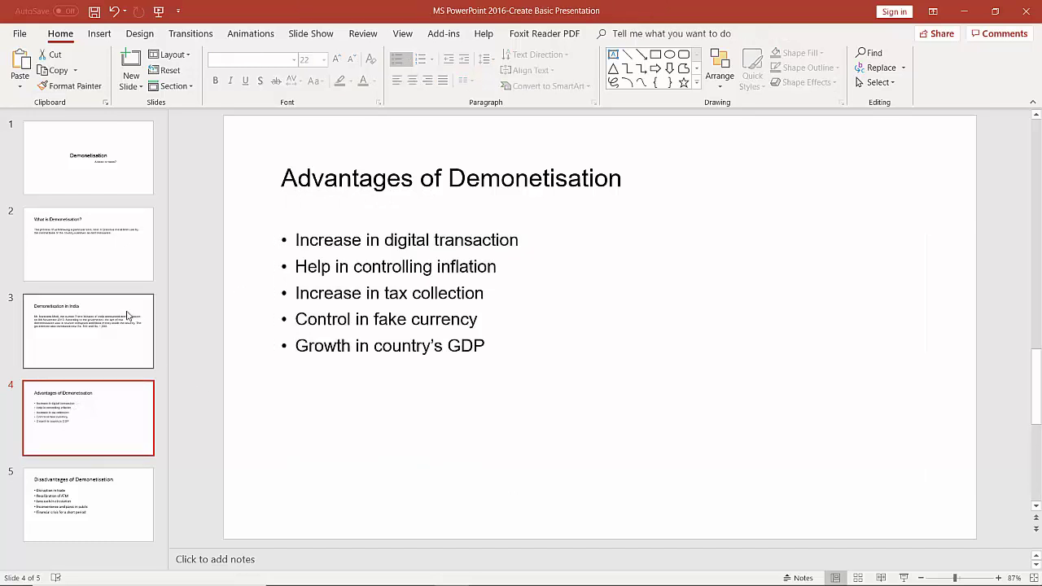
click(98, 484)
Format Painter slide 4's Arial title style onto the 'Disadvantages of Demonetisation' title.
click(89, 418)
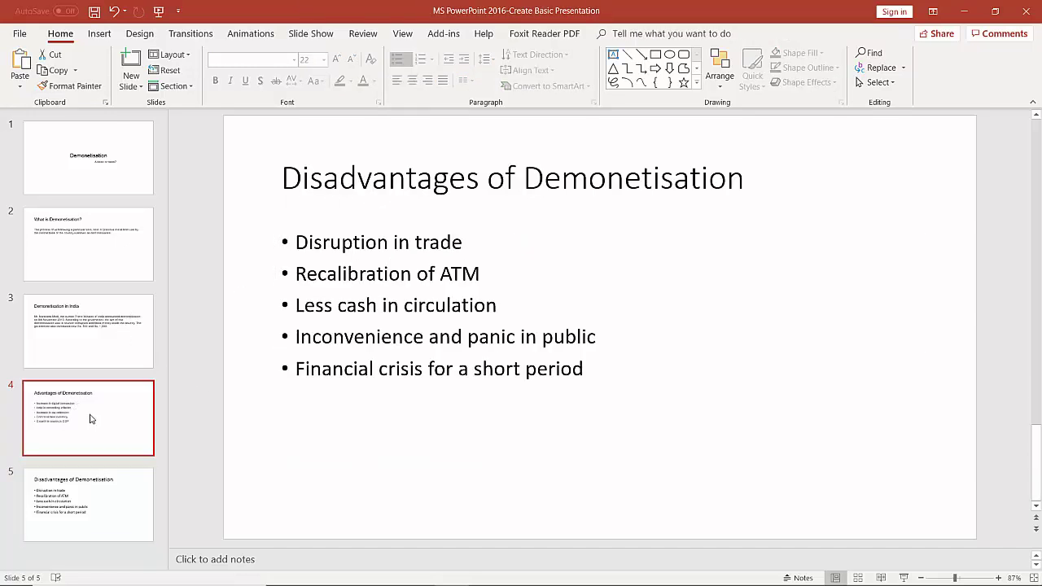
click(412, 179)
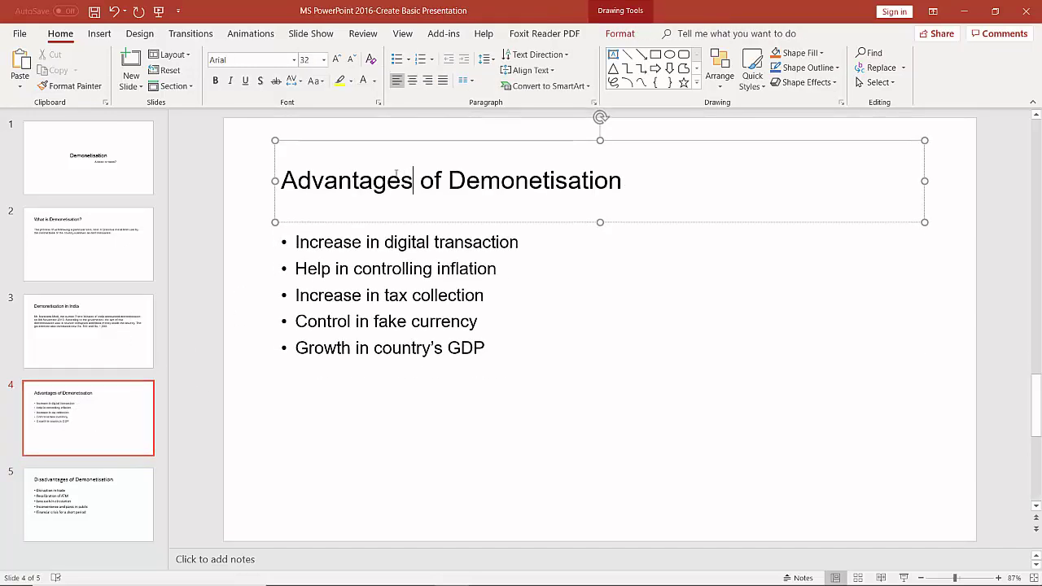
click(99, 87)
drag(412, 181, 352, 181)
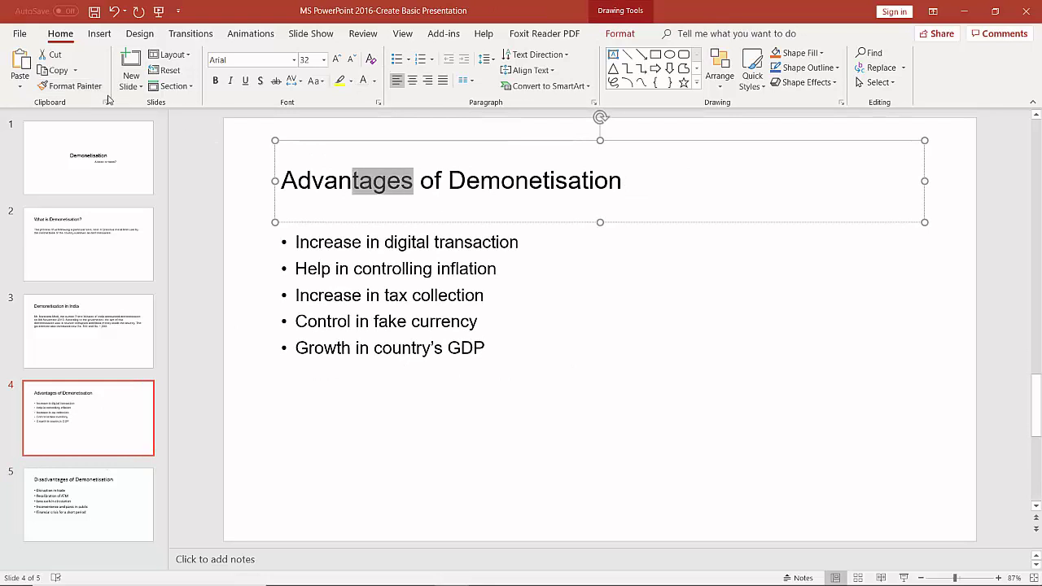
click(82, 88)
click(105, 491)
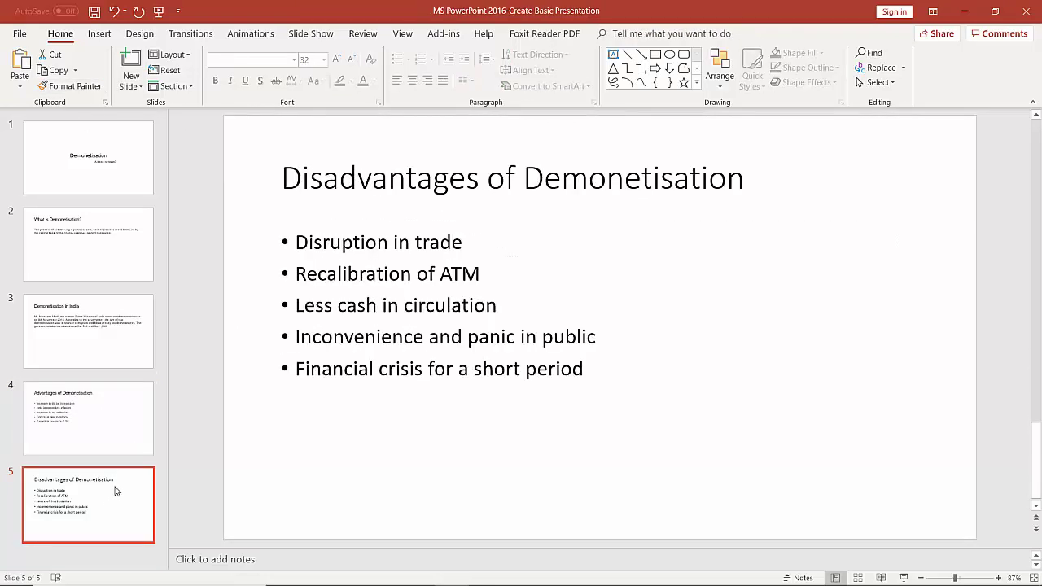
mouse_move(277, 170)
mouse_down()
mouse_move(295, 179)
mouse_move(749, 172)
mouse_up()
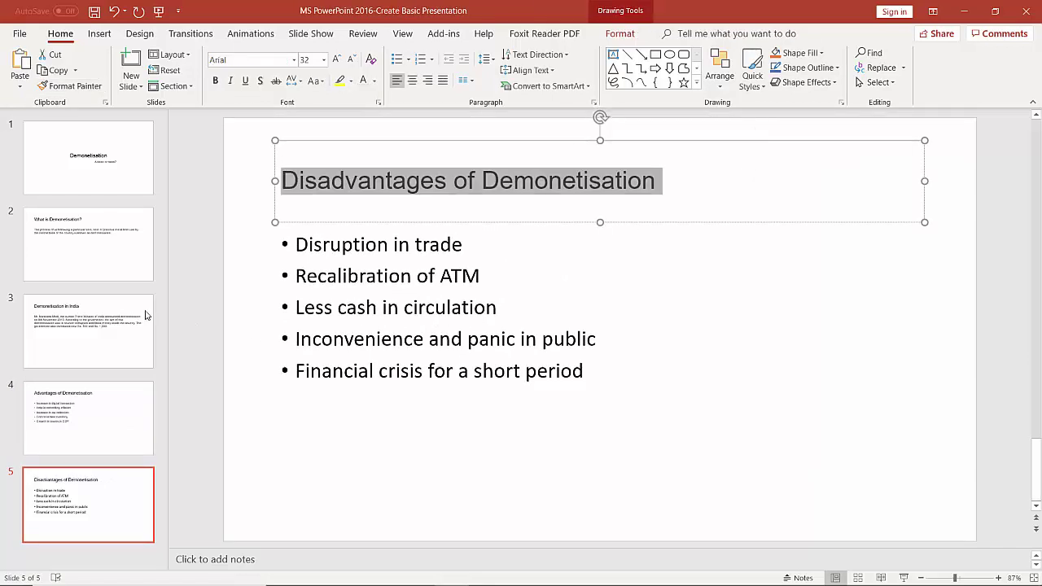
Format Painter slide 4's Arial 22 pt bullet style onto slide 5's disadvantage bullets.
click(96, 425)
drag(354, 267, 495, 266)
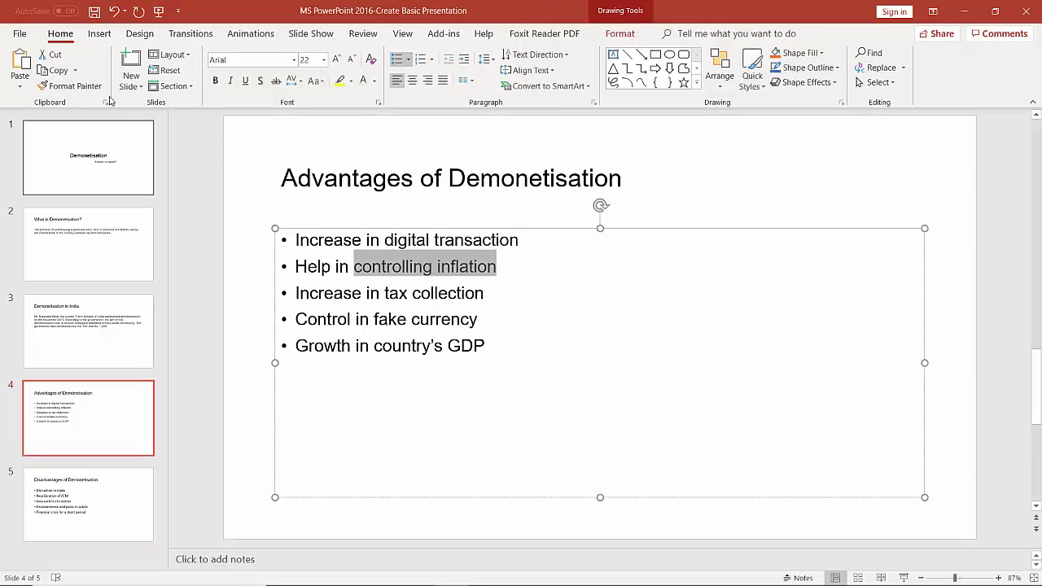
click(65, 86)
click(100, 500)
mouse_move(586, 369)
mouse_down()
mouse_move(319, 358)
mouse_move(300, 241)
mouse_up()
click(400, 406)
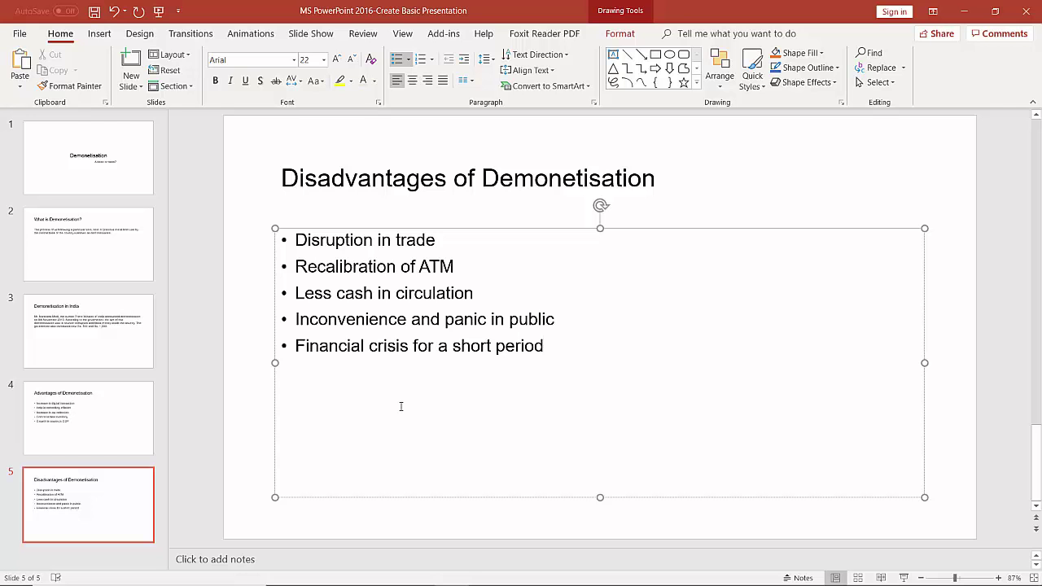
scroll(401, 406, up, 1)
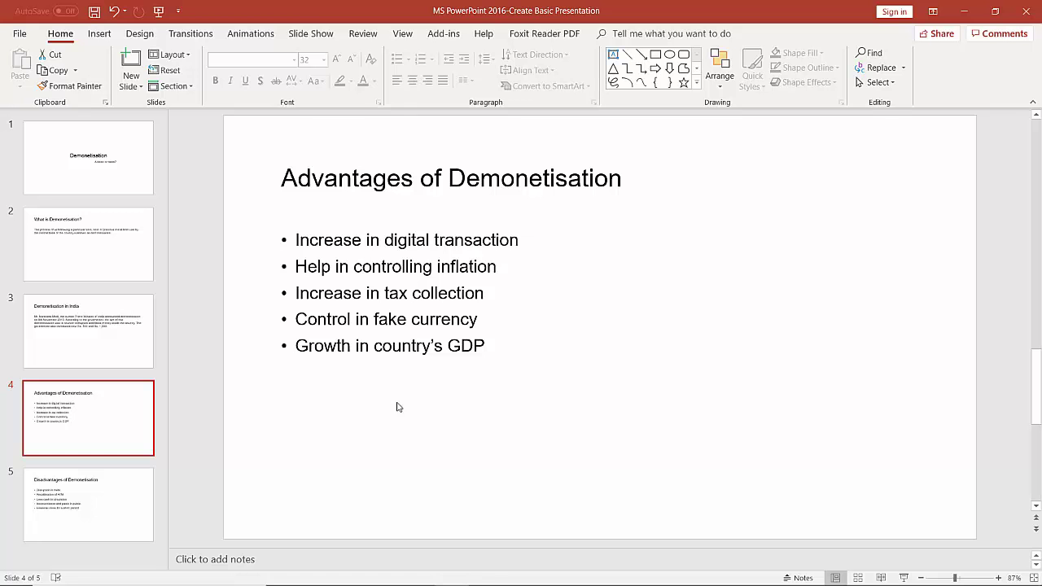
Insert the picture file 'advantages of dem' from Camera Roll onto slide 4.
click(99, 36)
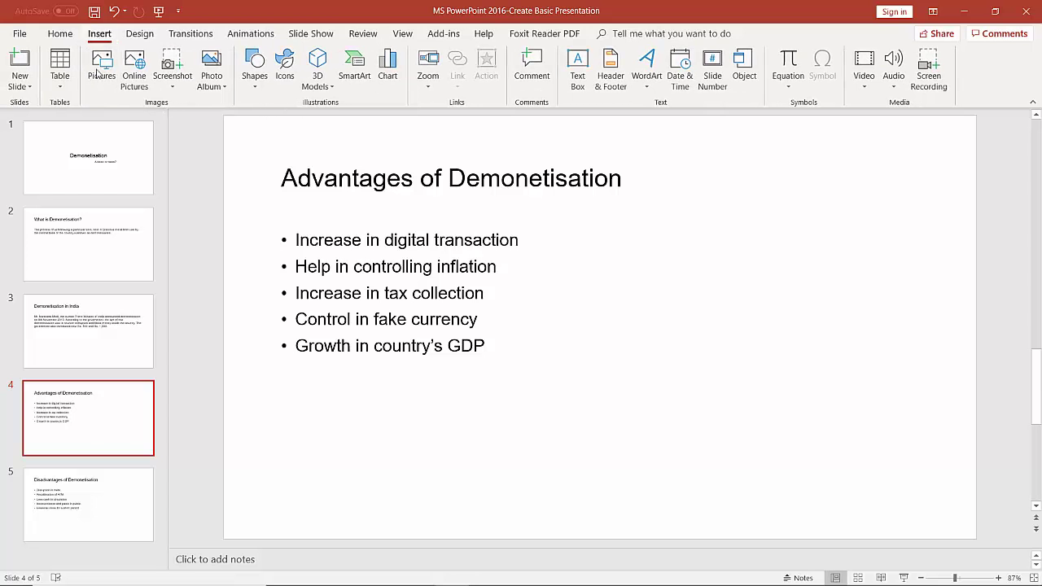
click(98, 65)
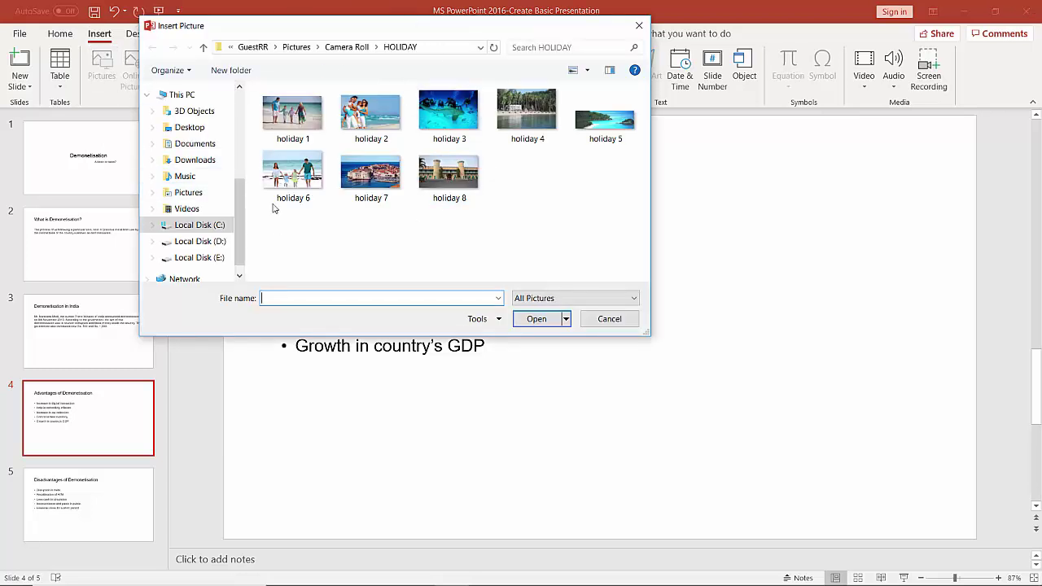
click(203, 48)
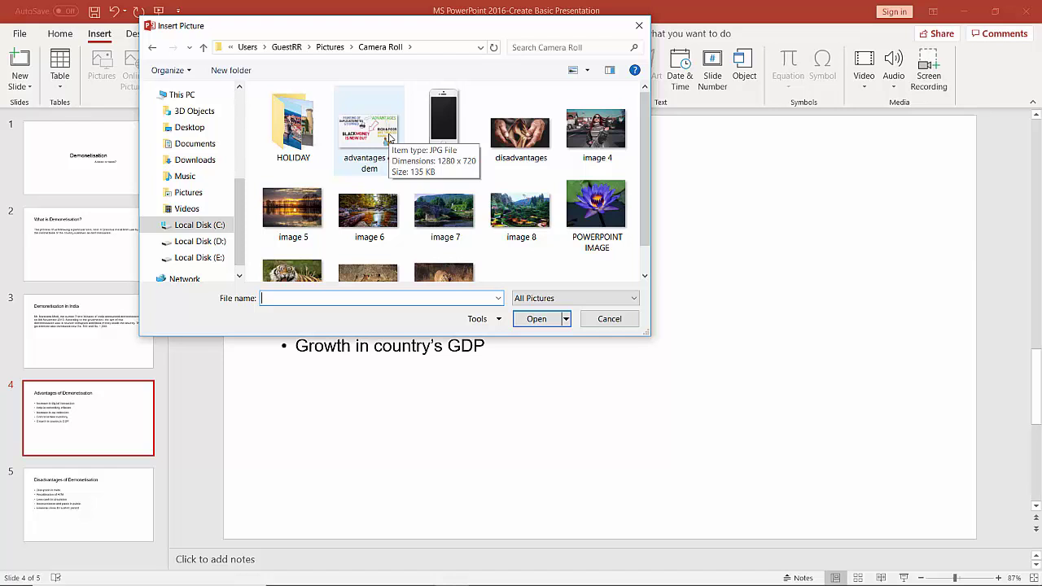
click(389, 138)
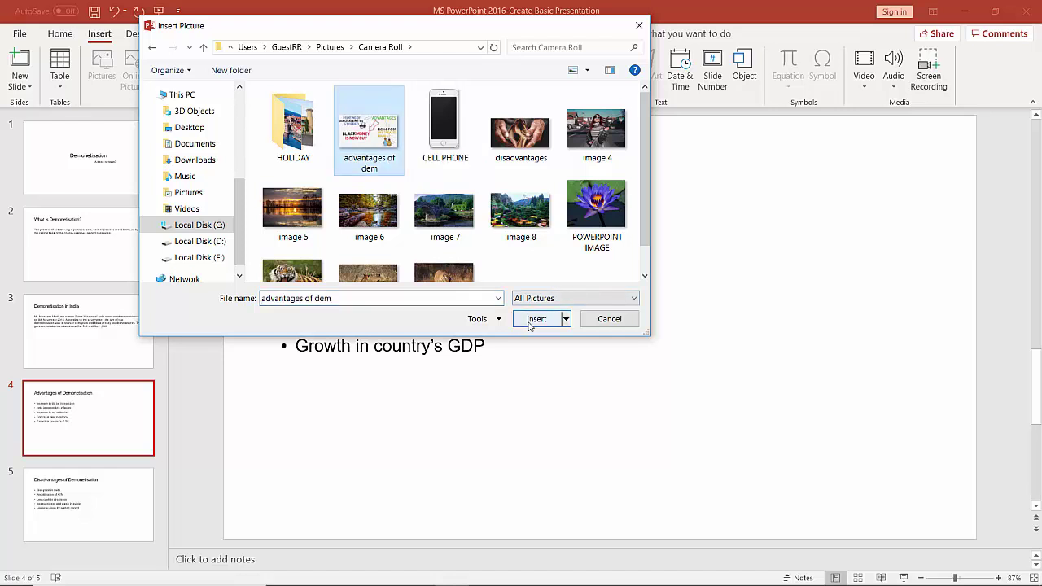
click(533, 319)
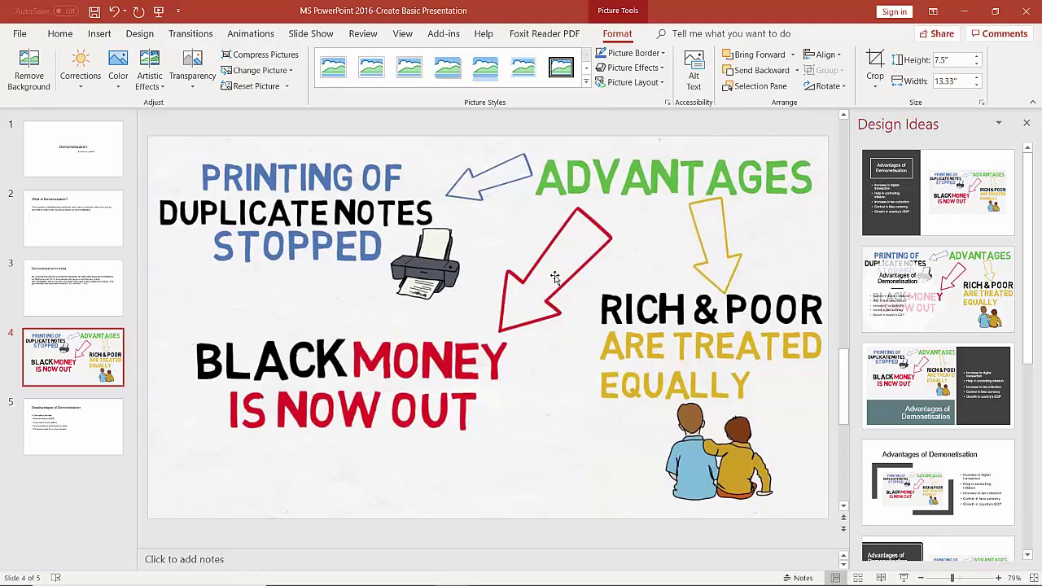
Shrink the advantages picture to about 4.01" x 4.56" and place it right of the bullets.
click(462, 213)
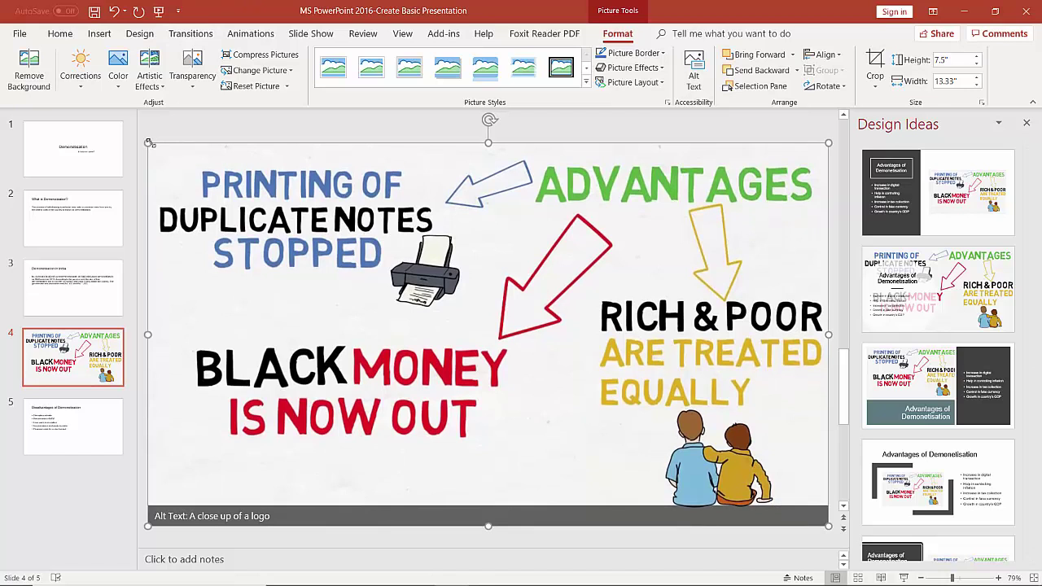
drag(148, 142, 619, 199)
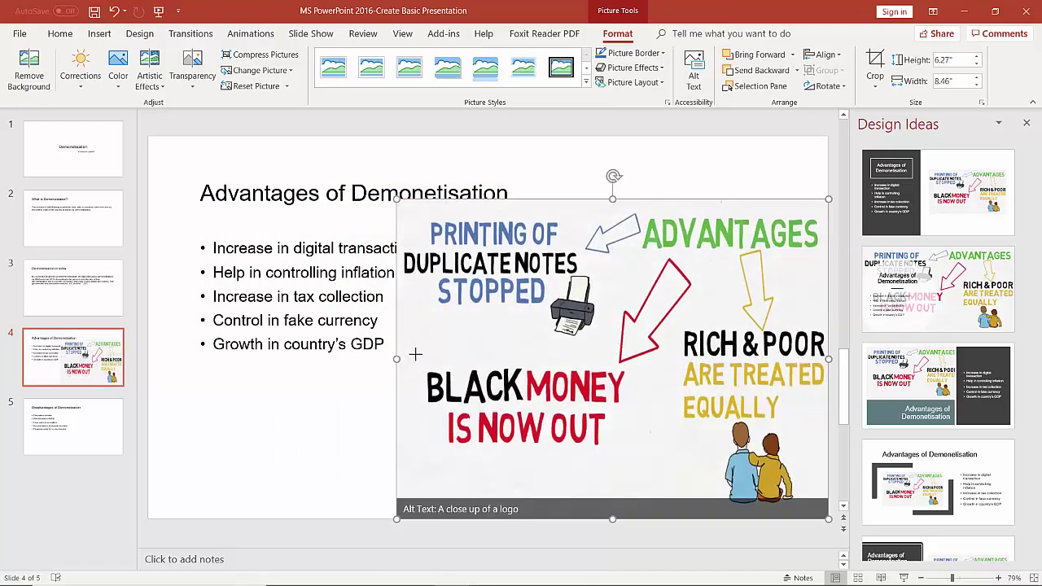
drag(396, 358, 484, 358)
drag(483, 516, 488, 437)
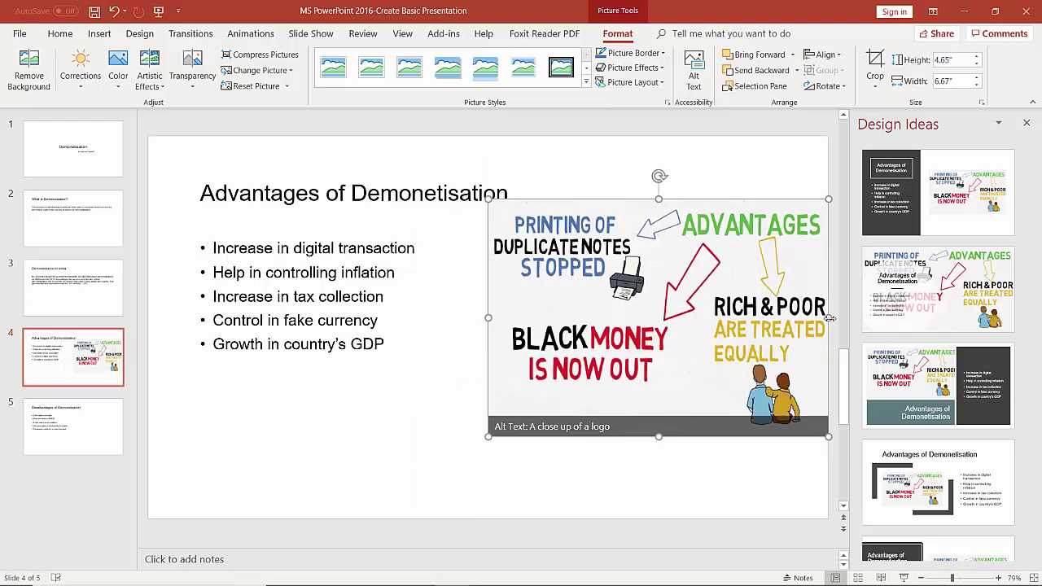
drag(830, 318, 772, 319)
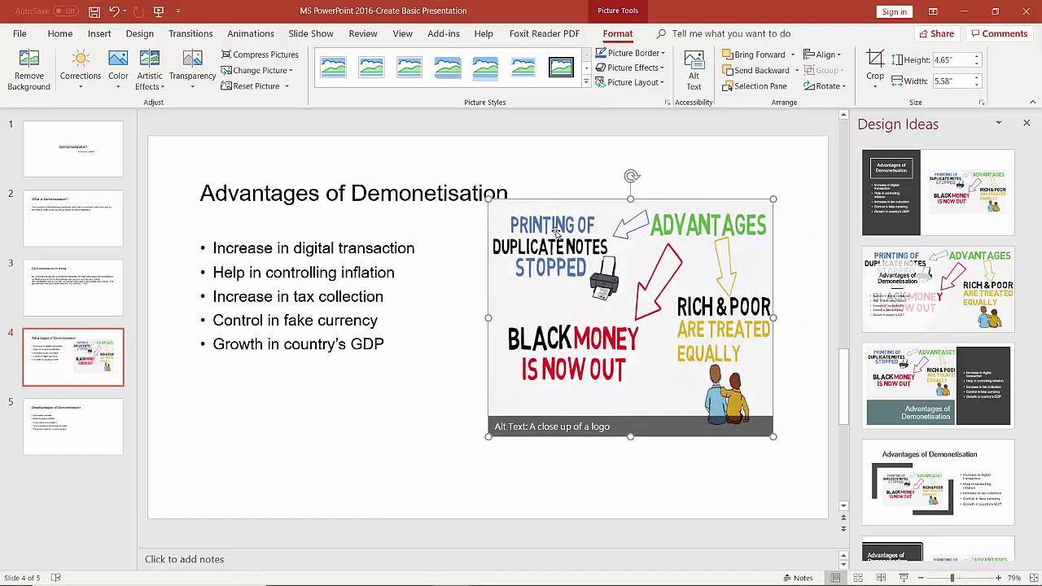
drag(487, 318, 503, 318)
drag(772, 436, 759, 451)
drag(700, 383, 713, 367)
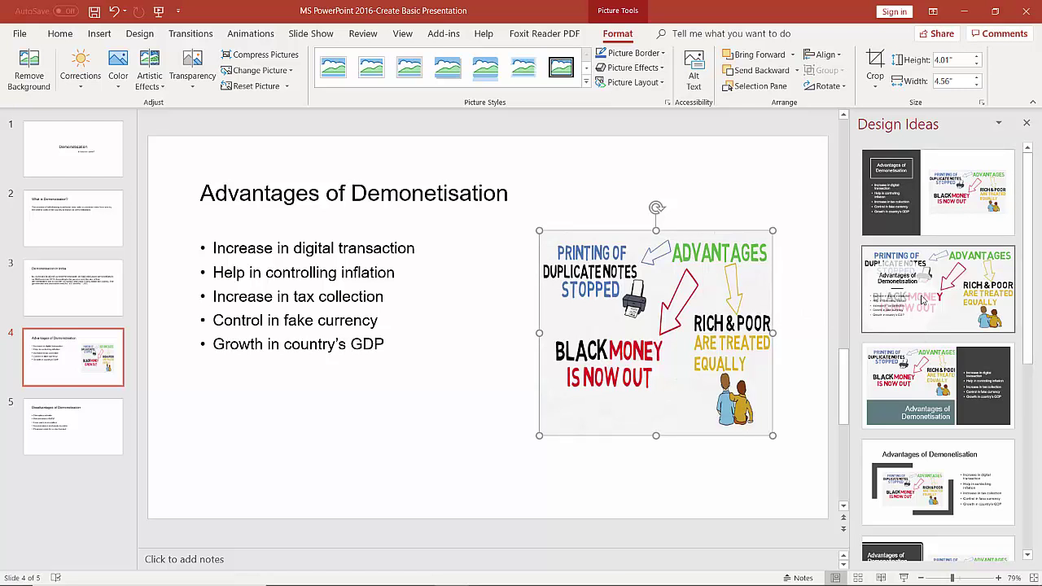
scroll(922, 300, down, 3)
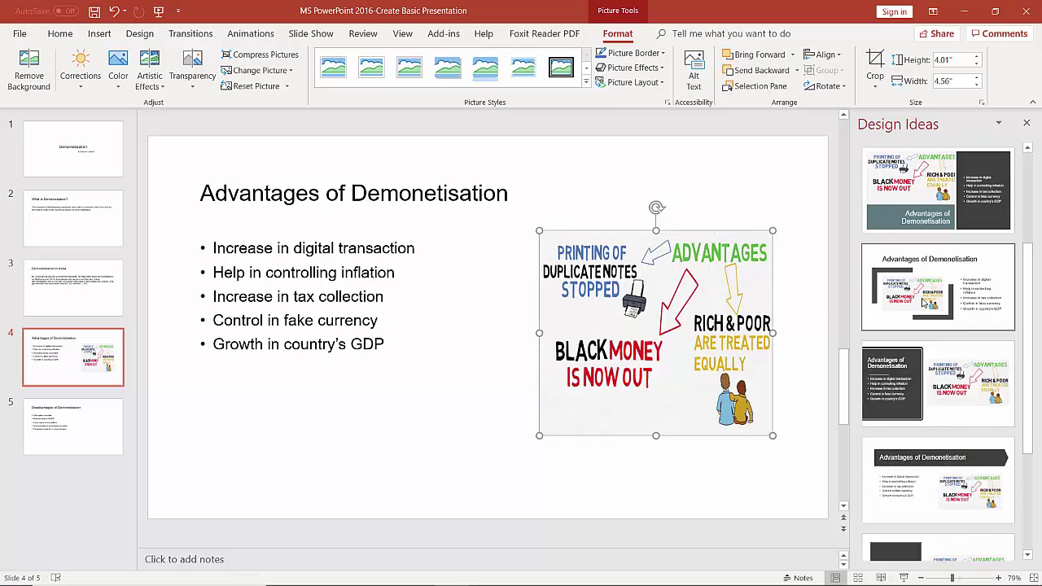
scroll(922, 301, down, 2)
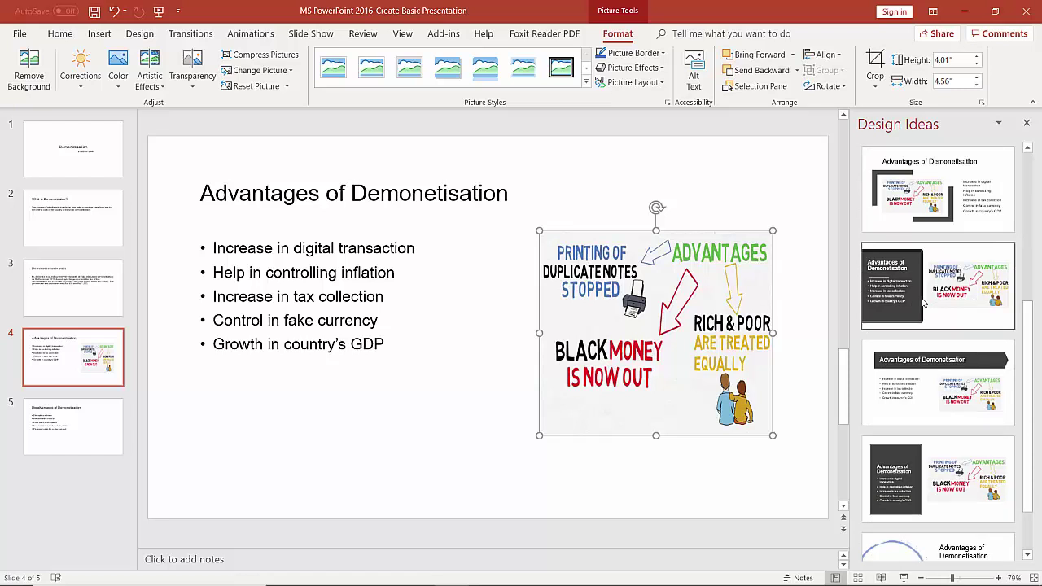
scroll(922, 301, down, 1)
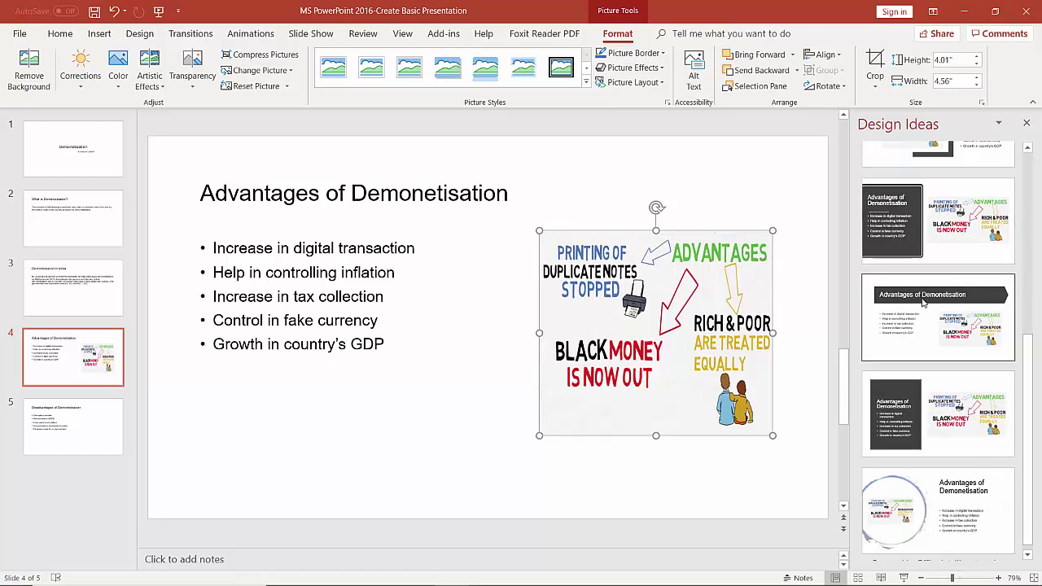
scroll(922, 301, down, 1)
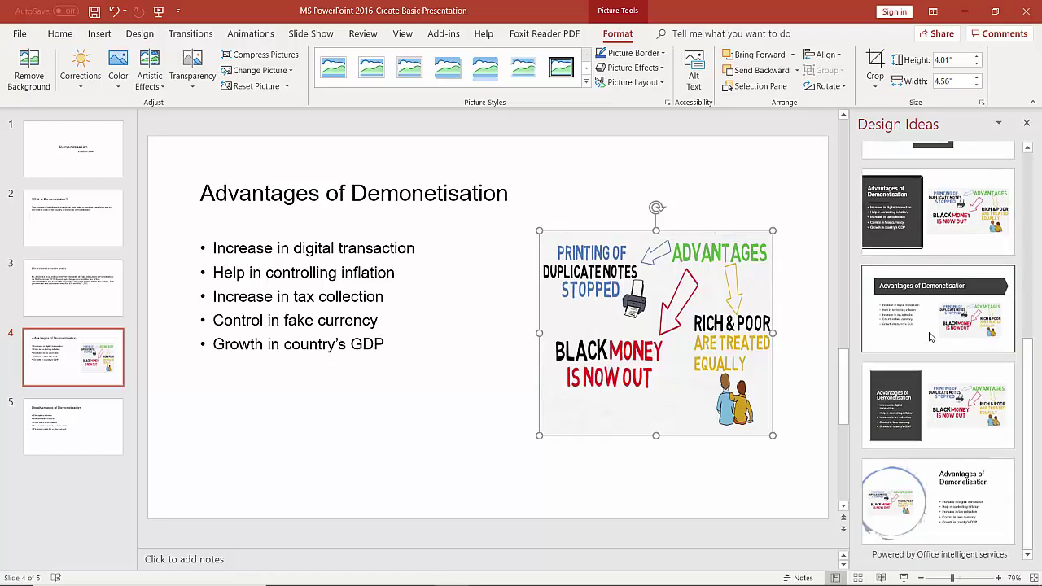
scroll(931, 336, up, 2)
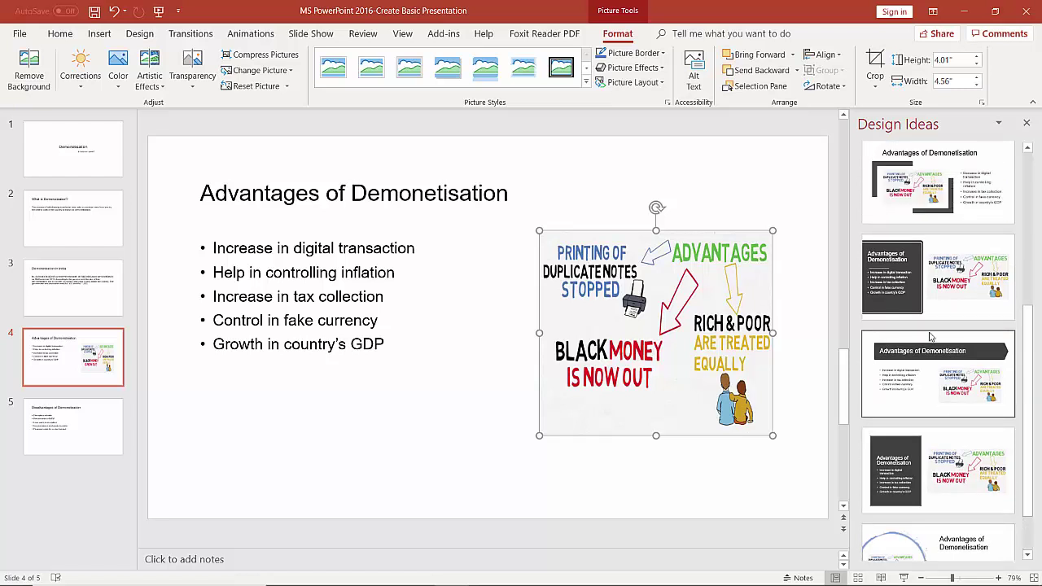
scroll(930, 336, up, 4)
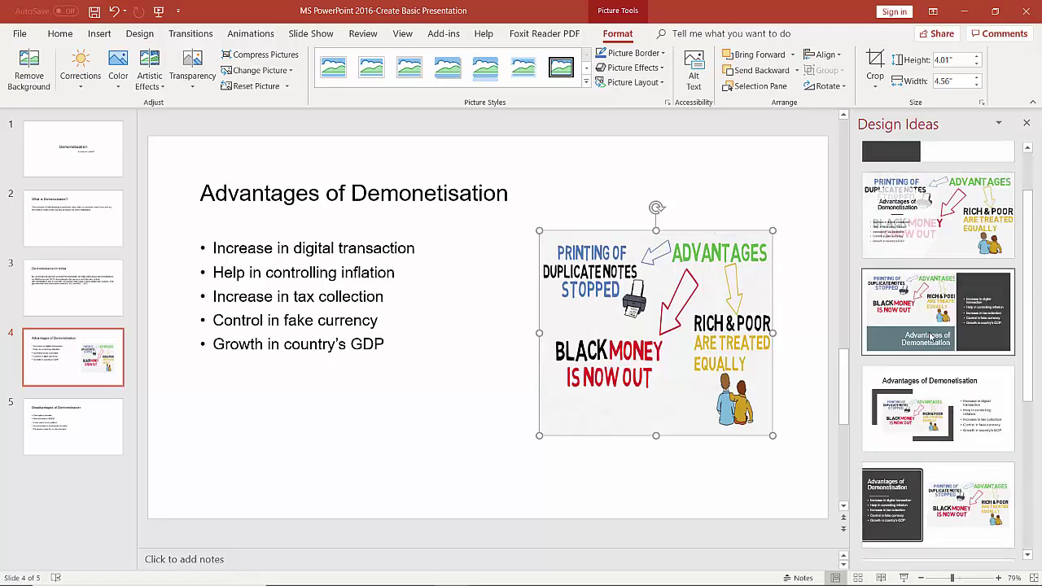
scroll(931, 336, up, 3)
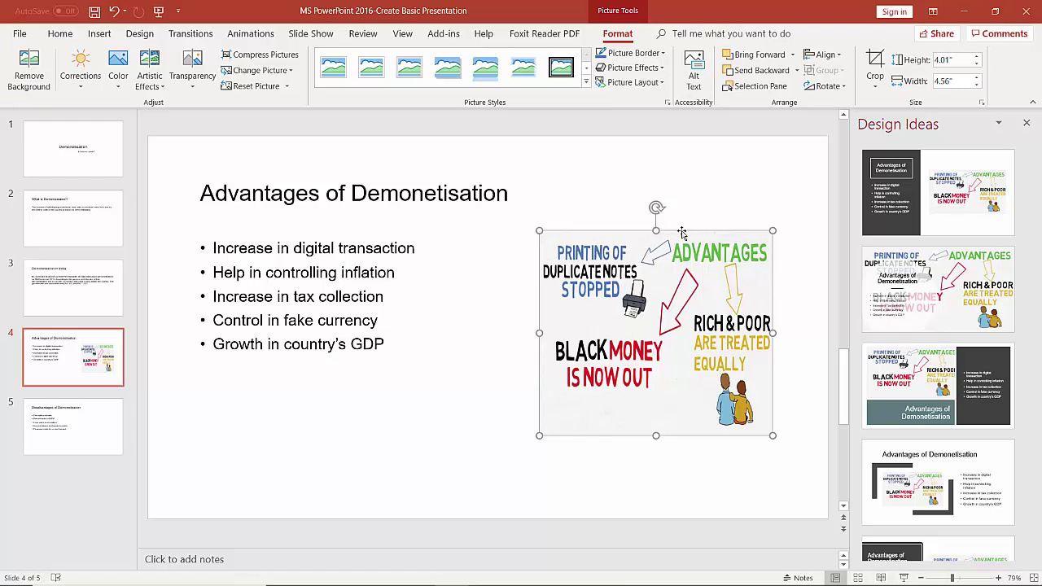
Apply the dark side-panel Design Ideas layout and stretch the picture to the slide's full height.
click(895, 200)
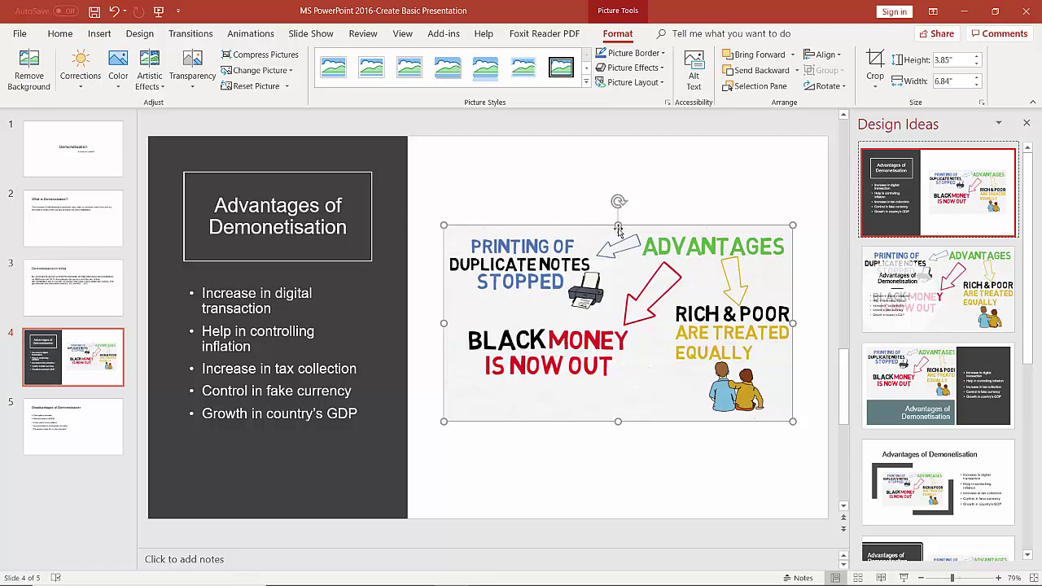
drag(618, 224, 621, 143)
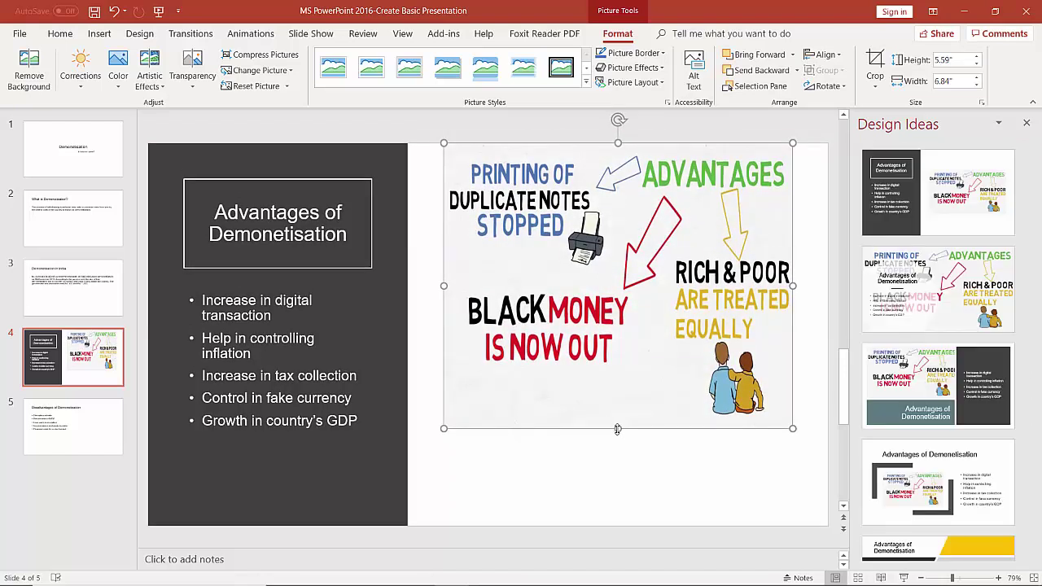
drag(618, 428, 615, 521)
Preview the yellow-and-dark diagonal and white 'Advantages of Demonetisation' Design Ideas layouts.
scroll(894, 316, down, 2)
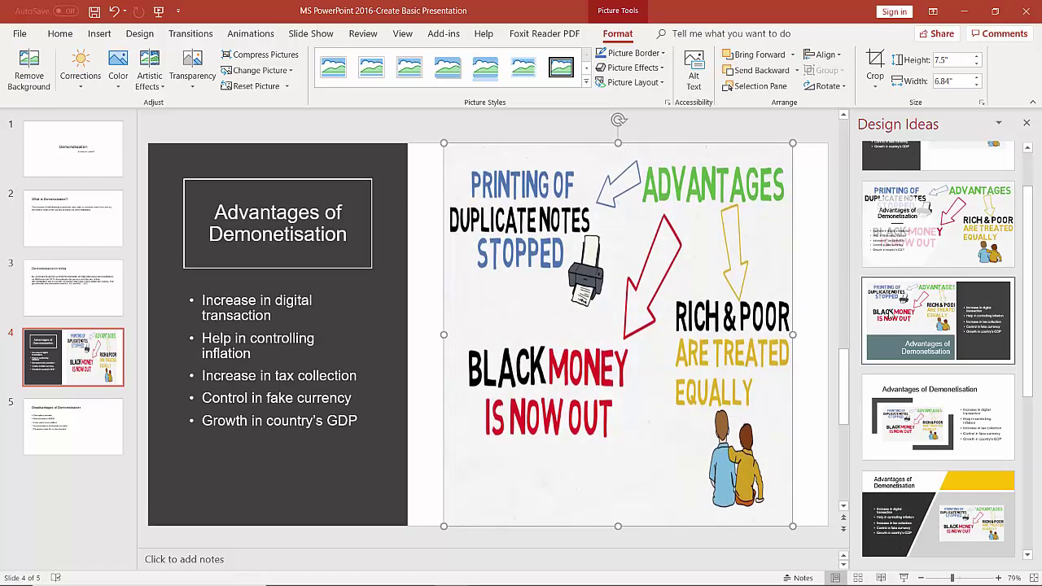
scroll(934, 498, down, 5)
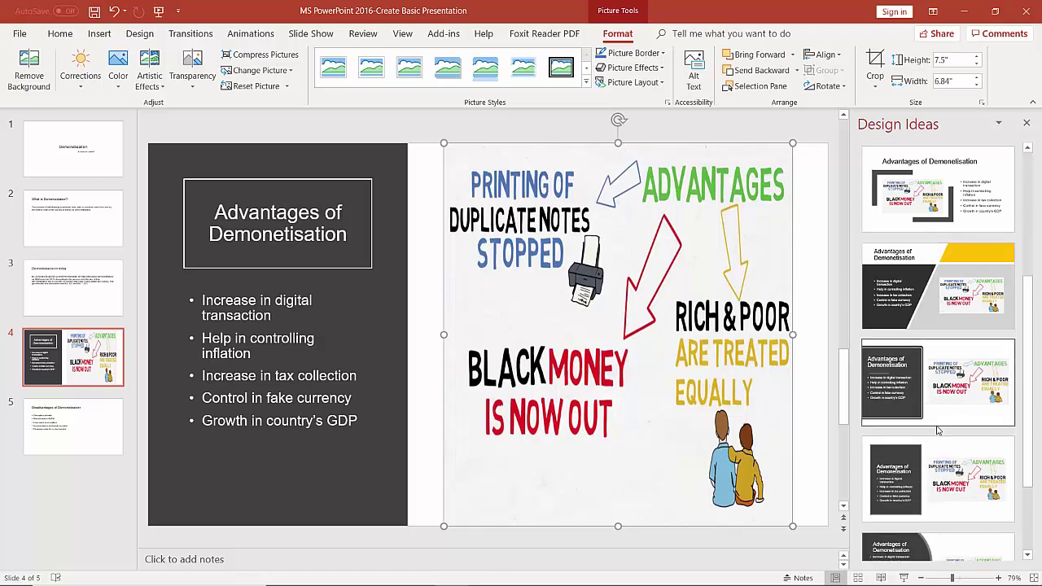
scroll(938, 432, down, 2)
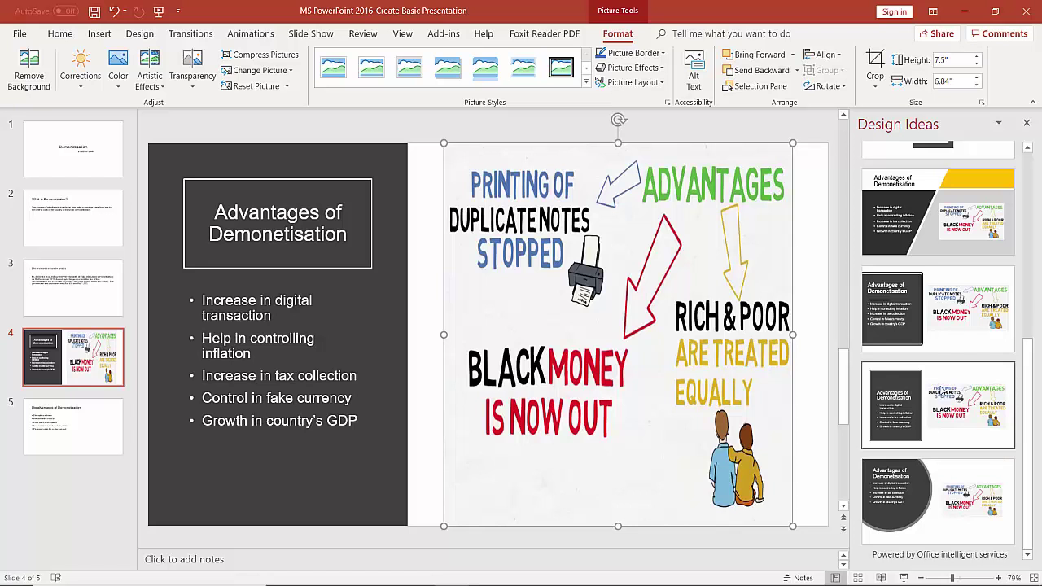
scroll(936, 293, up, 2)
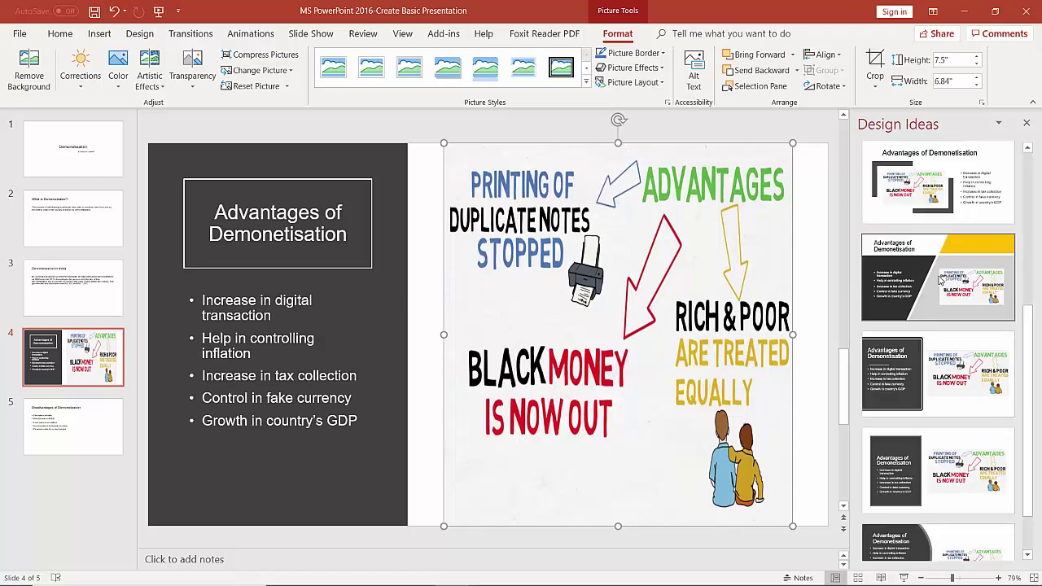
click(941, 279)
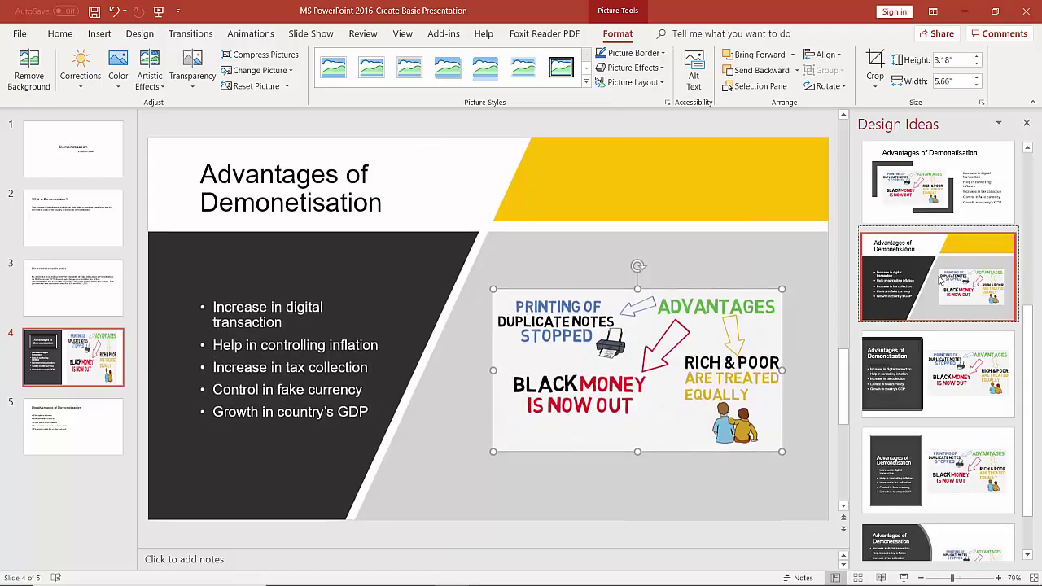
scroll(923, 274, up, 3)
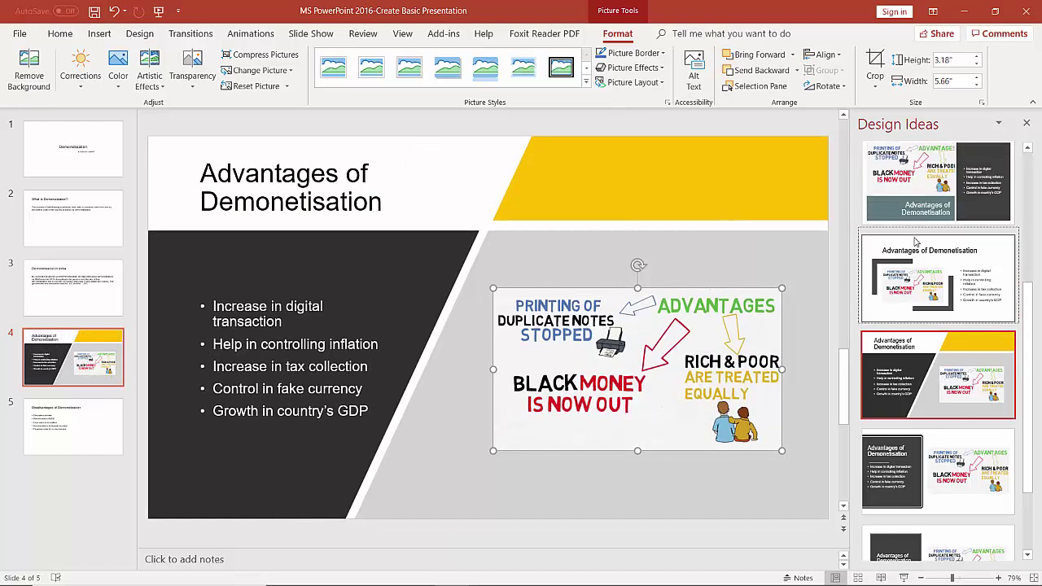
click(922, 276)
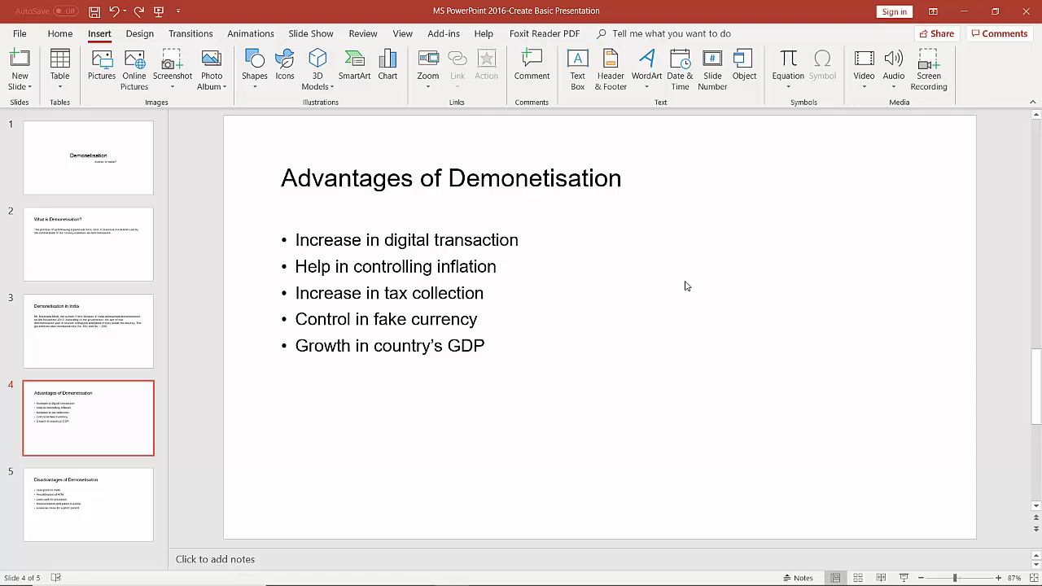
Insert the 'advantages of dem' picture onto slide 4.
click(101, 75)
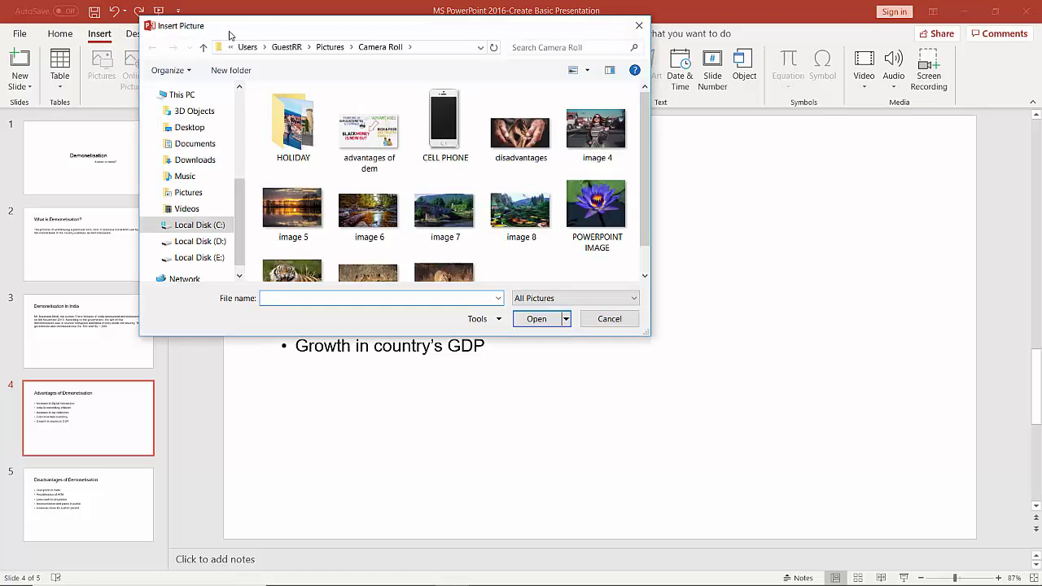
click(358, 135)
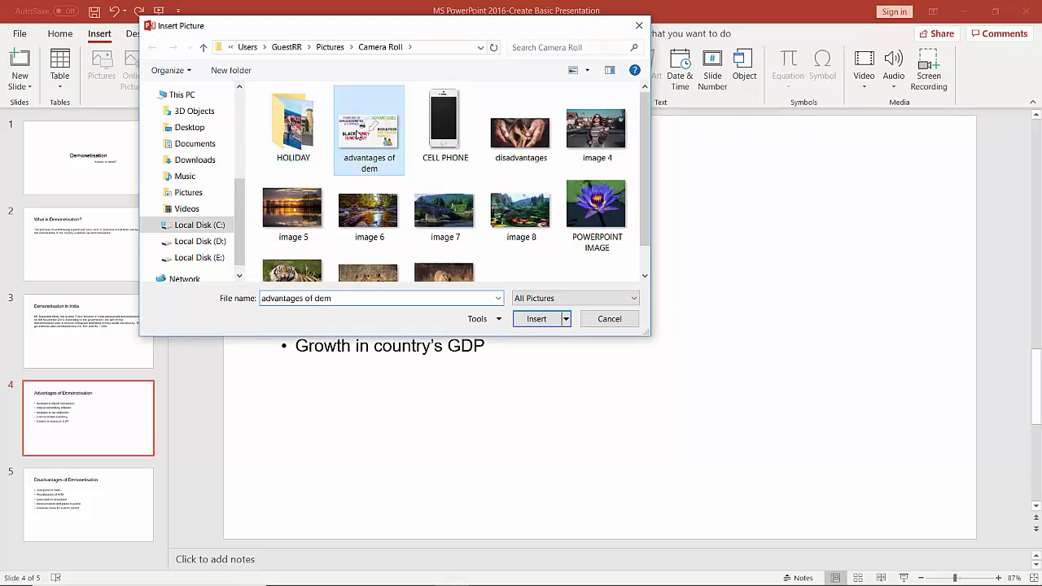
click(541, 319)
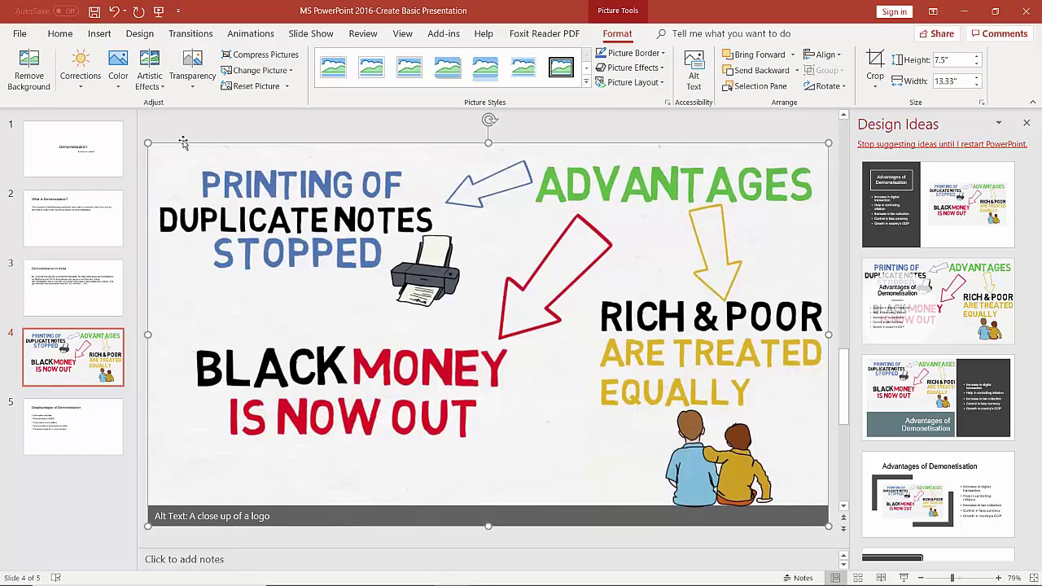
Shrink the picture into a smaller landscape image to the right of the five bullets.
drag(147, 141, 604, 262)
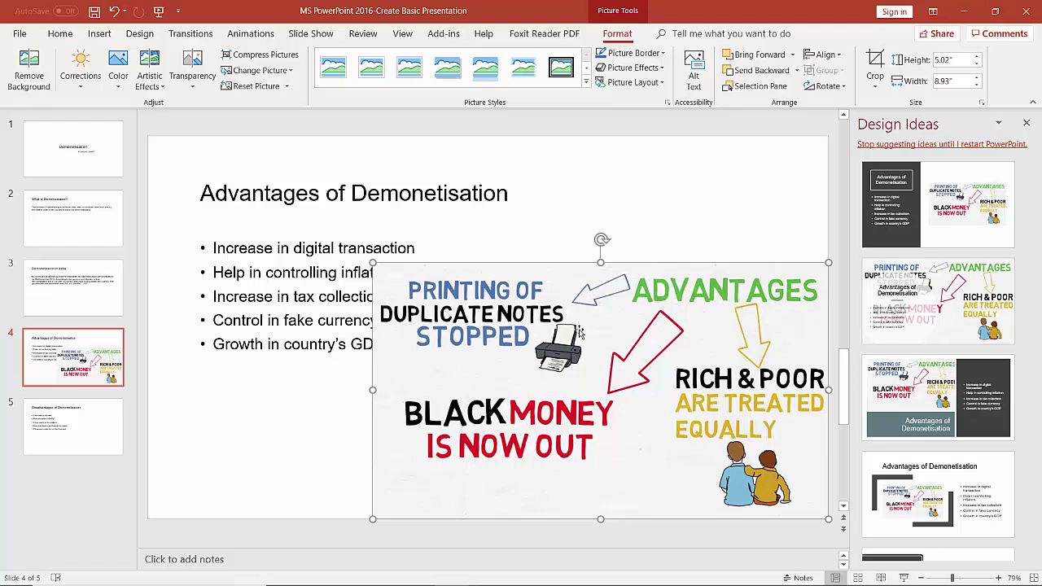
drag(579, 332, 538, 230)
key(Escape)
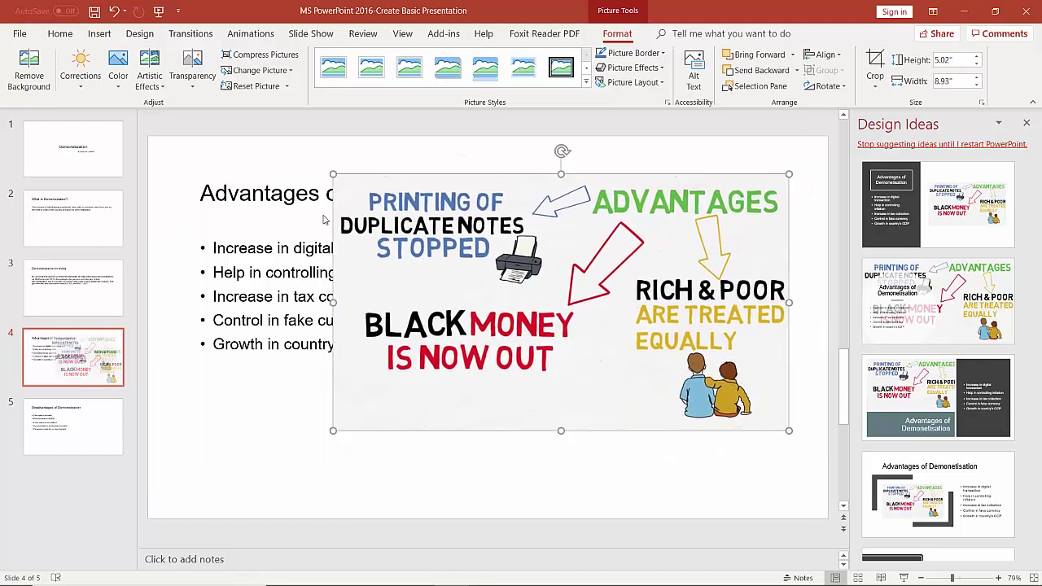
click(425, 326)
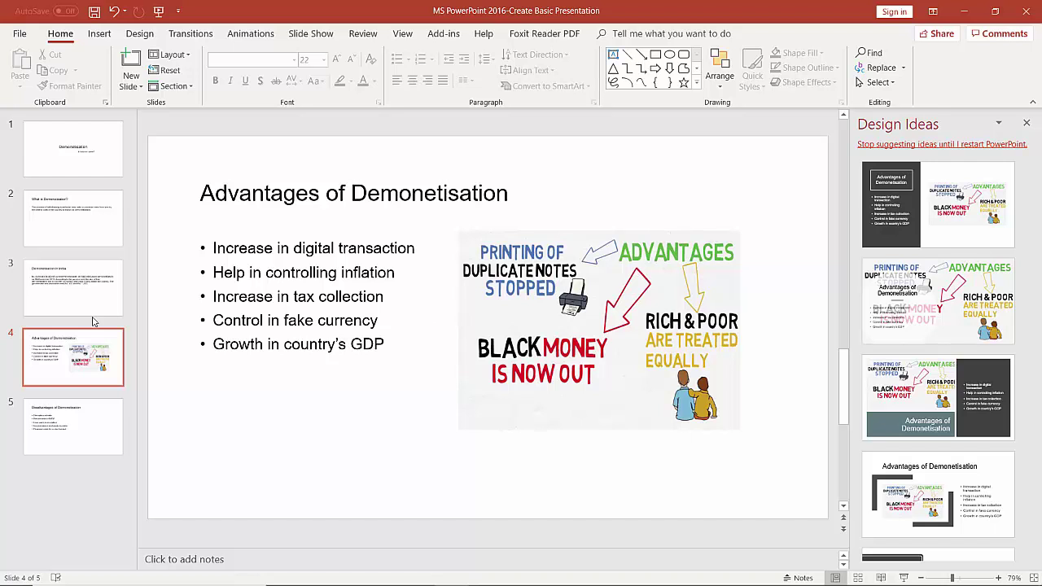
Insert the 'disadvantages' wallet photo onto slide 5.
click(25, 434)
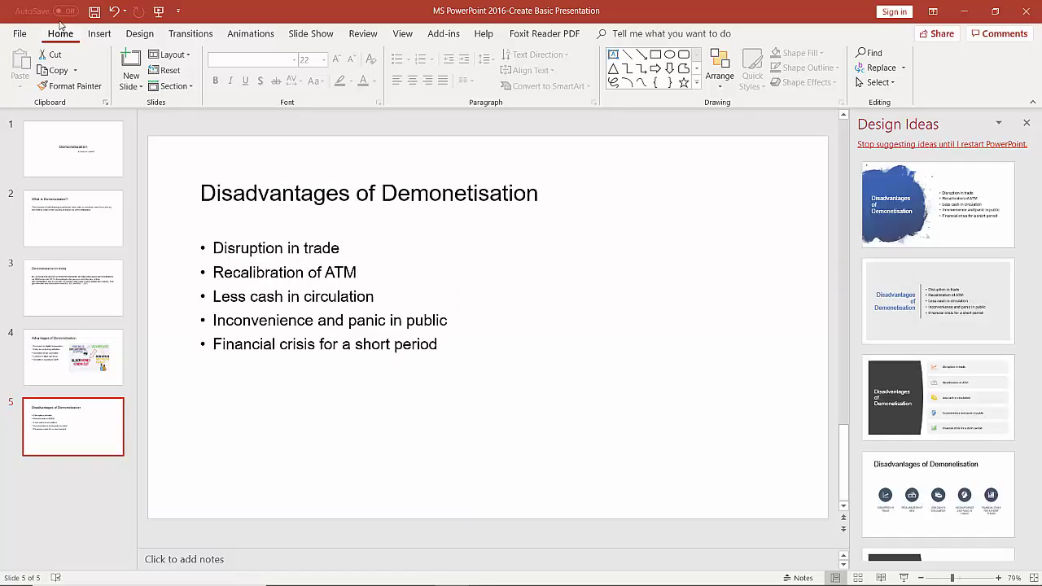
click(99, 33)
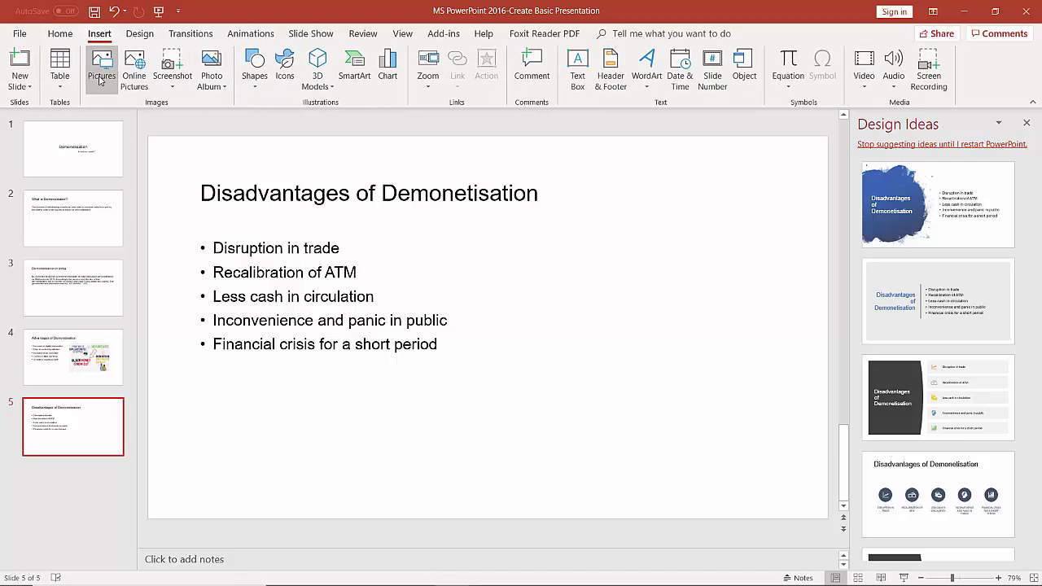
click(101, 75)
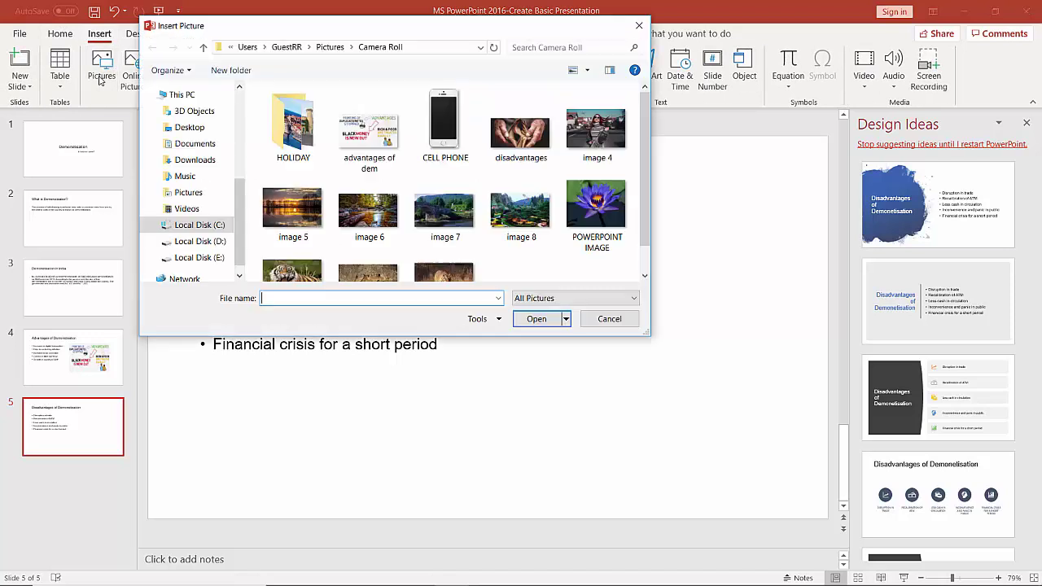
click(527, 146)
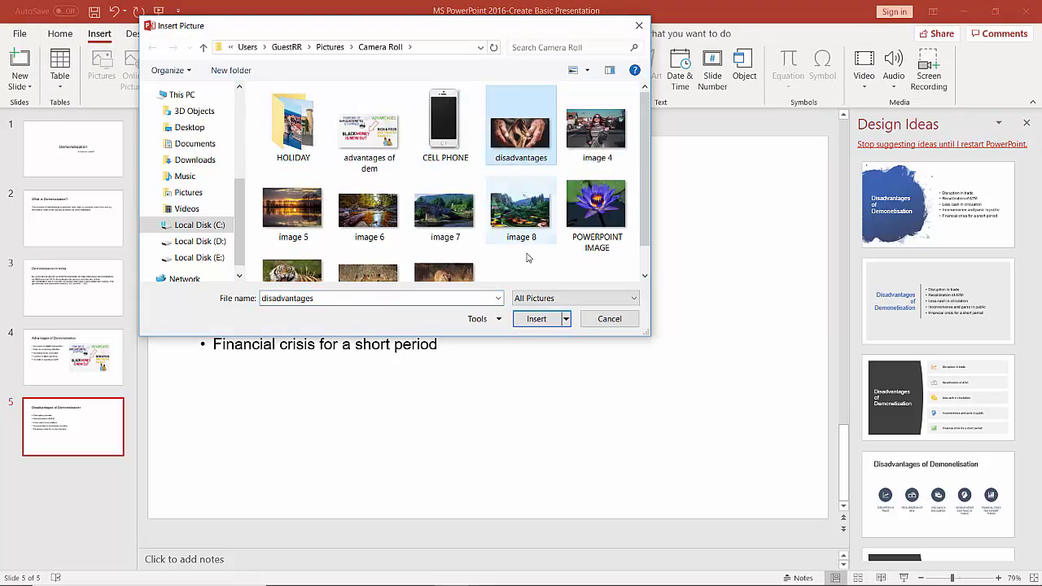
click(537, 319)
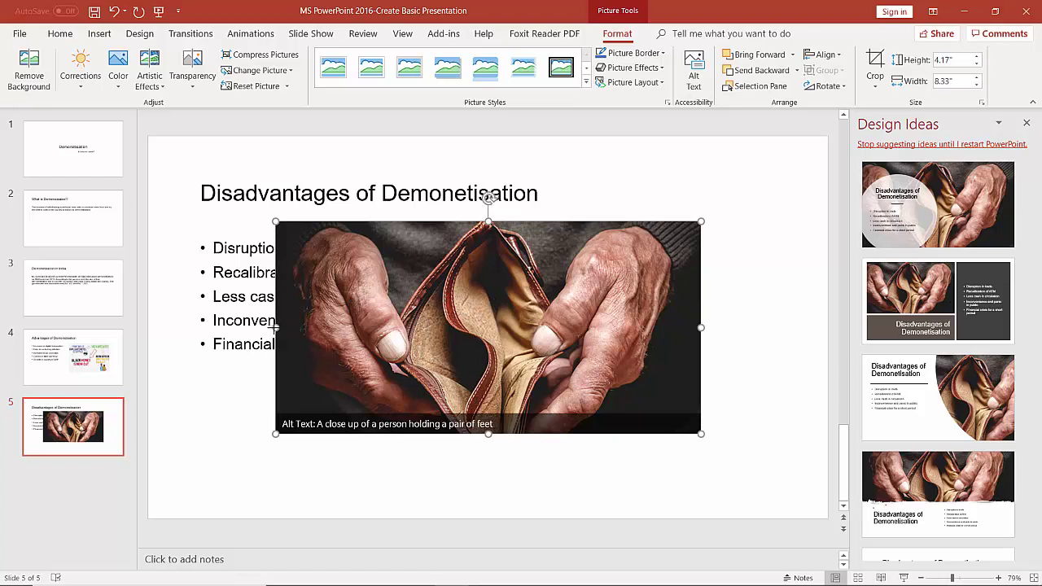
Narrow the wallet photo and position it to the right of the bullet text.
drag(276, 326, 432, 323)
drag(586, 287, 663, 279)
drag(638, 434, 640, 418)
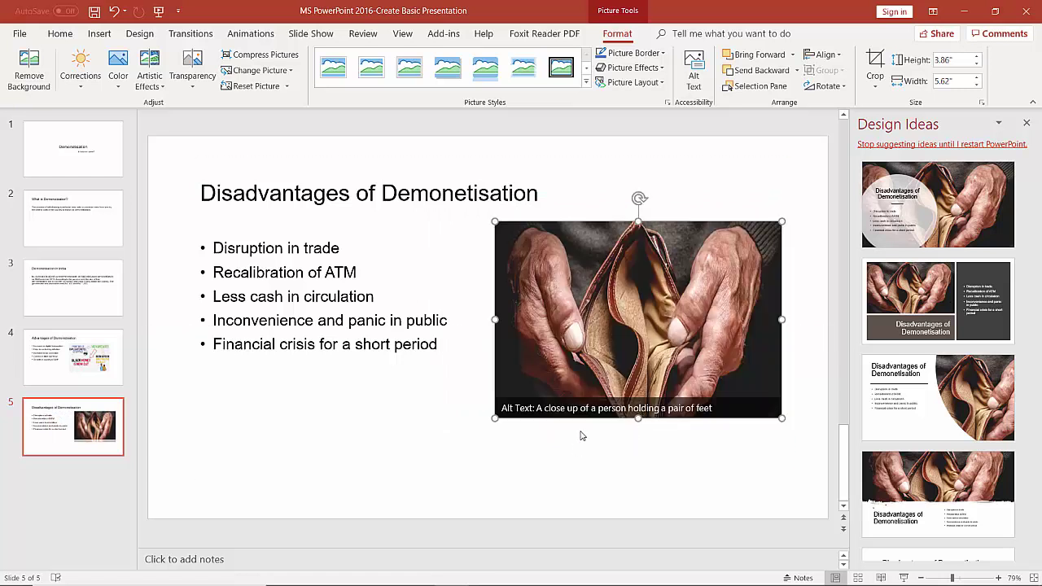
click(400, 405)
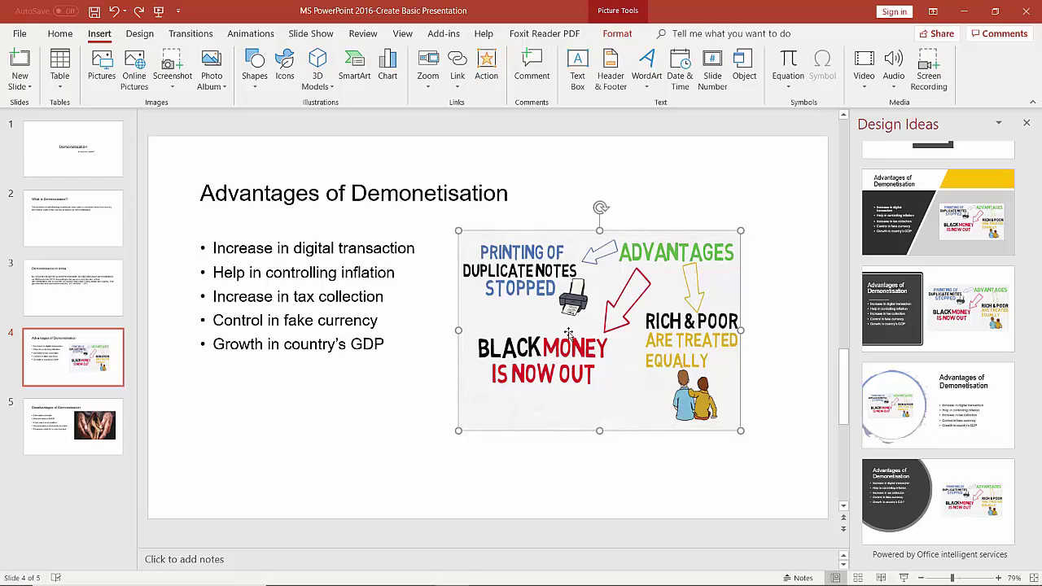
Give slide 4's advantages picture the Rotated, White picture style, then go to slide 5.
click(617, 34)
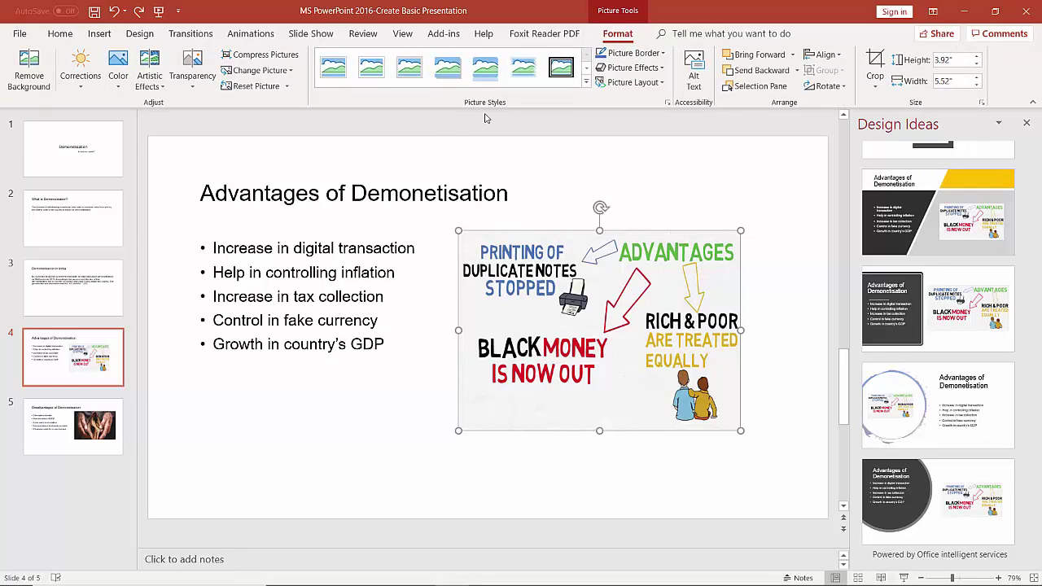
click(584, 82)
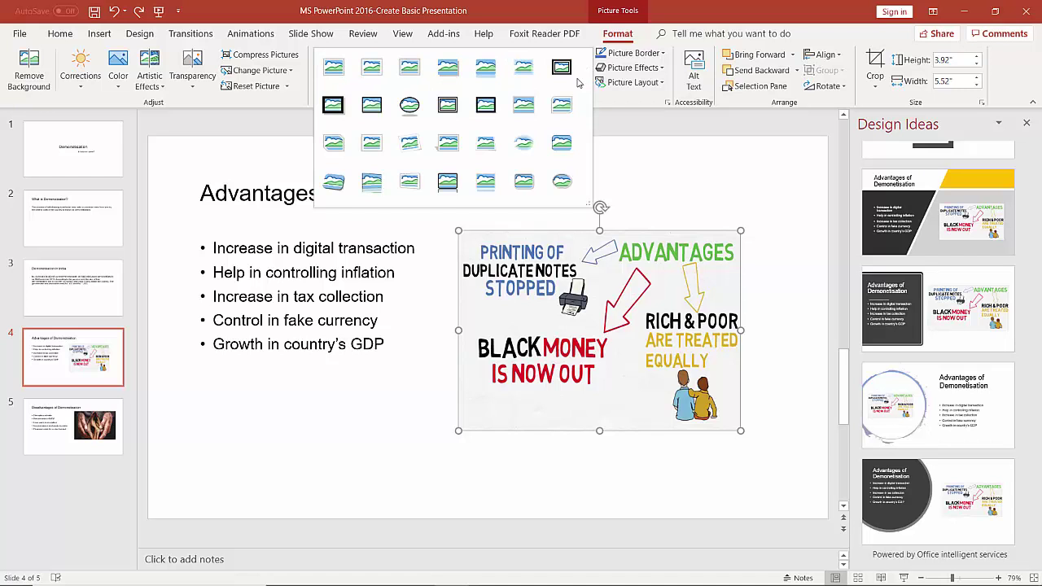
click(411, 144)
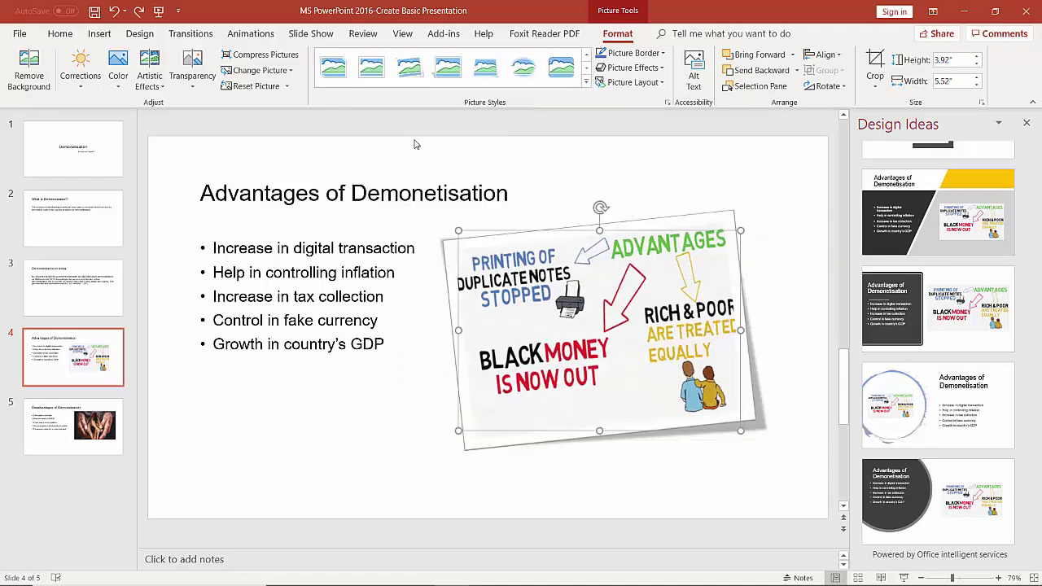
click(109, 409)
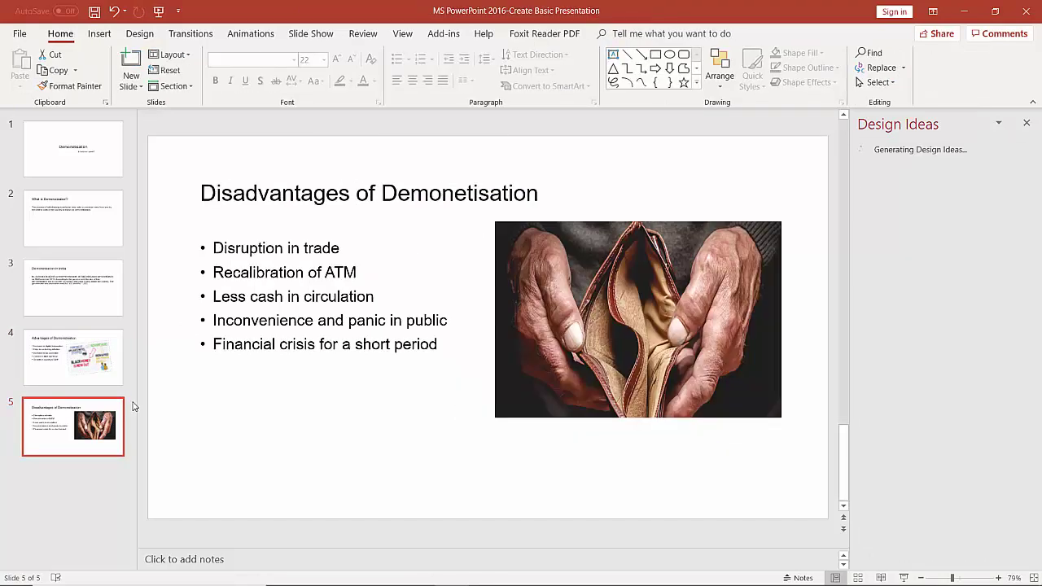
Frame slide 5's wallet photo with the Rotated, White picture style and save.
click(542, 301)
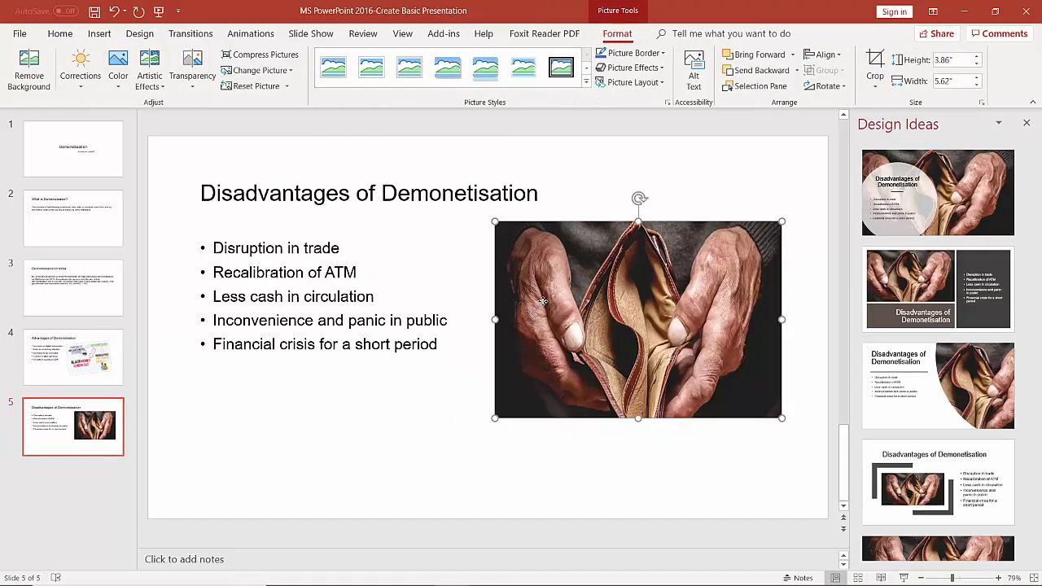
click(586, 83)
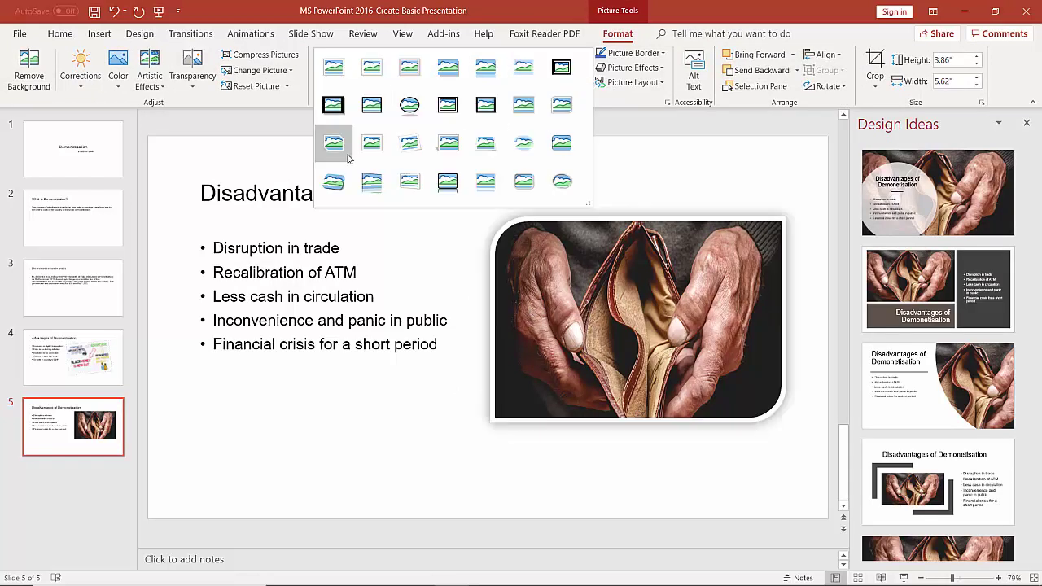
click(415, 144)
key(Escape)
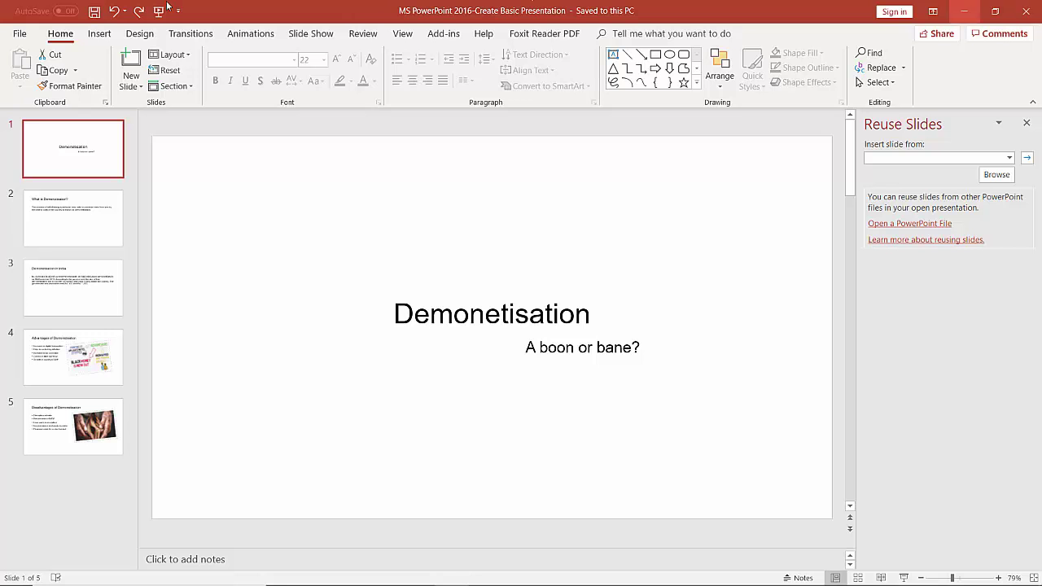
Open the Reuse Slides pane from the New Slide menu.
click(141, 88)
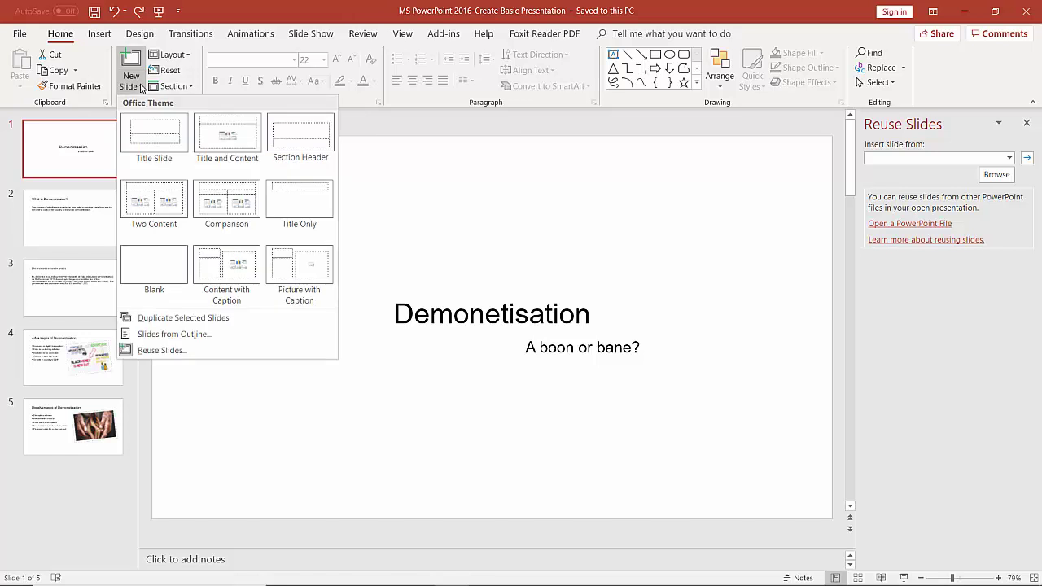
click(181, 352)
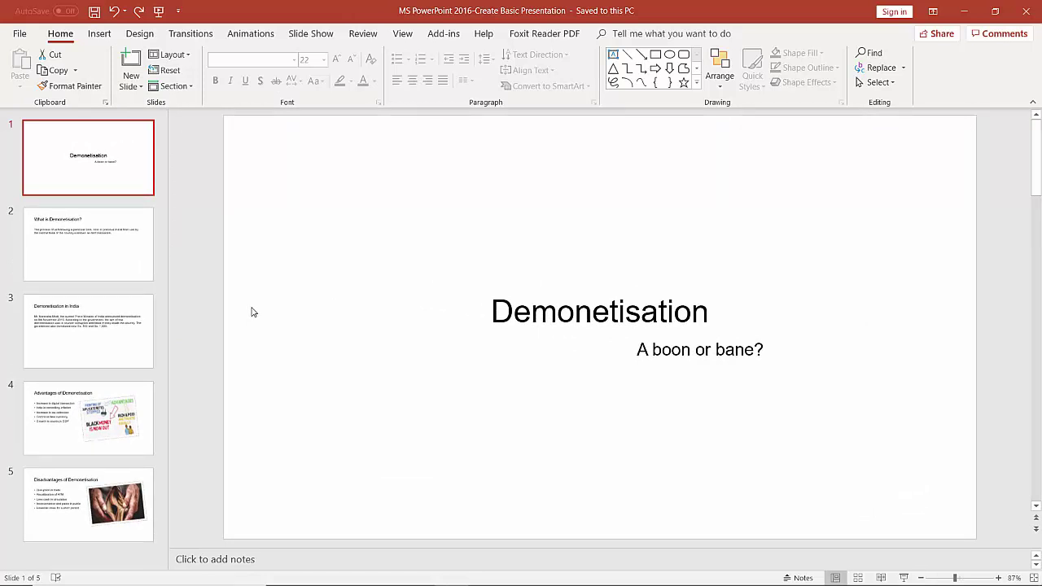
click(140, 90)
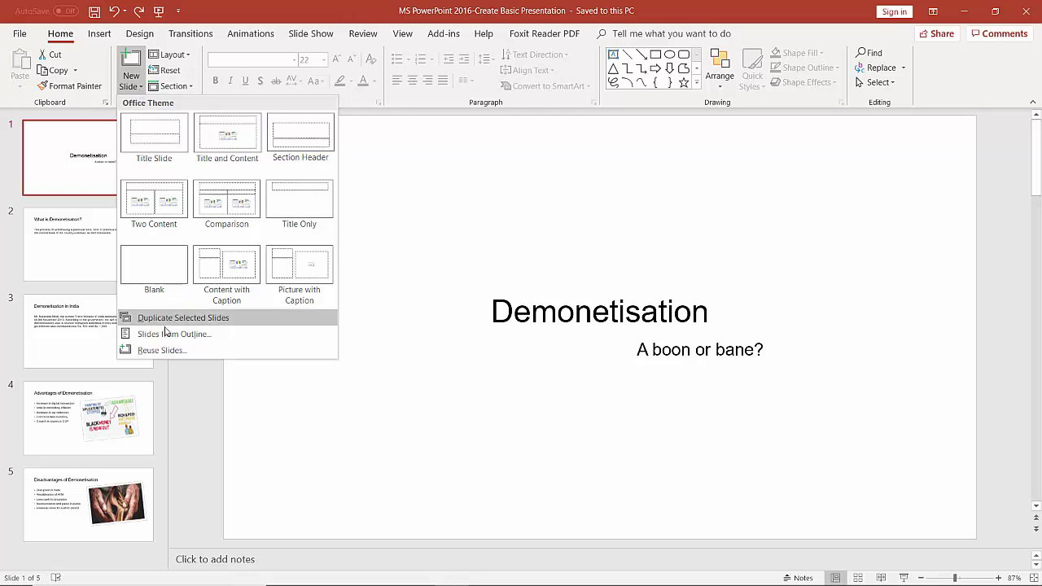
click(162, 350)
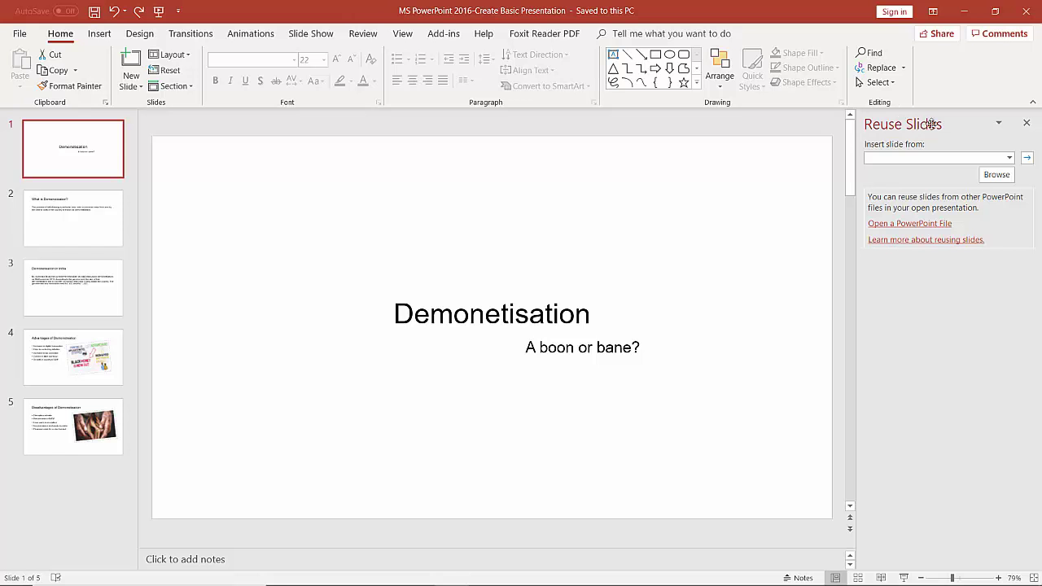
Browse to D:\ICT PowerPoint Work and open 'Create Beautiful Presentation' as the reuse source.
click(994, 175)
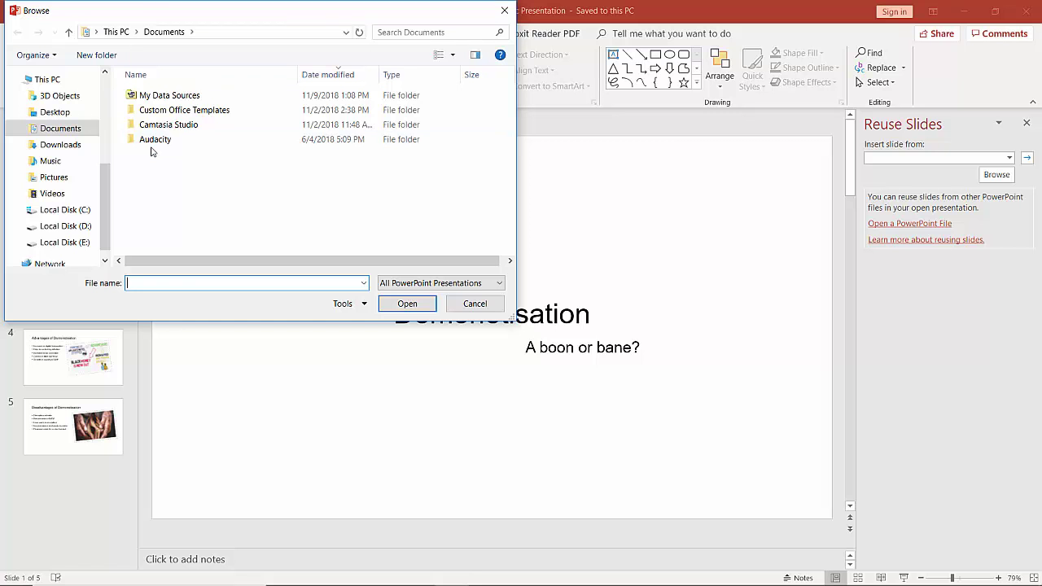
click(85, 226)
double_click(175, 212)
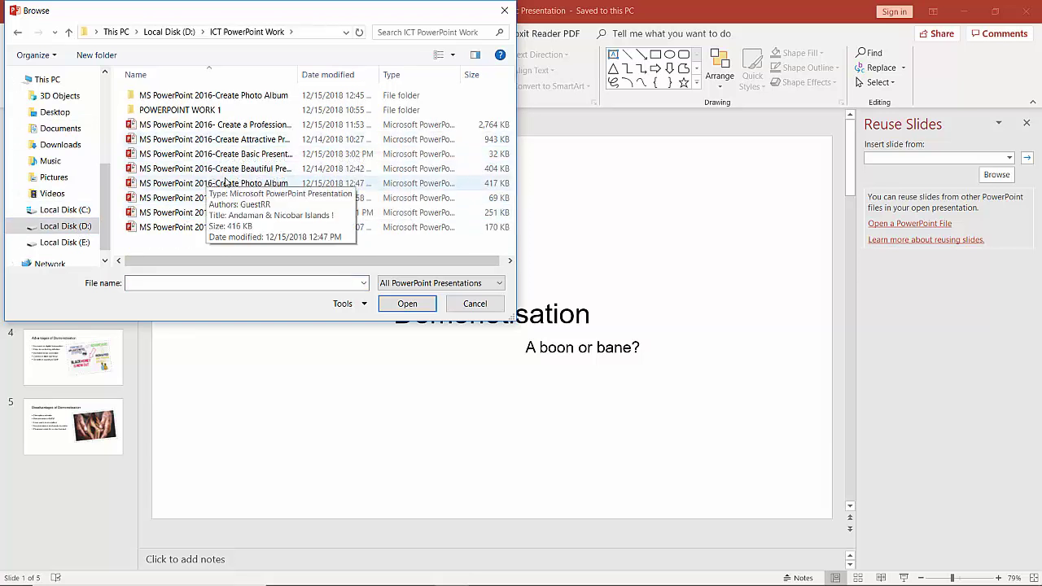
click(248, 173)
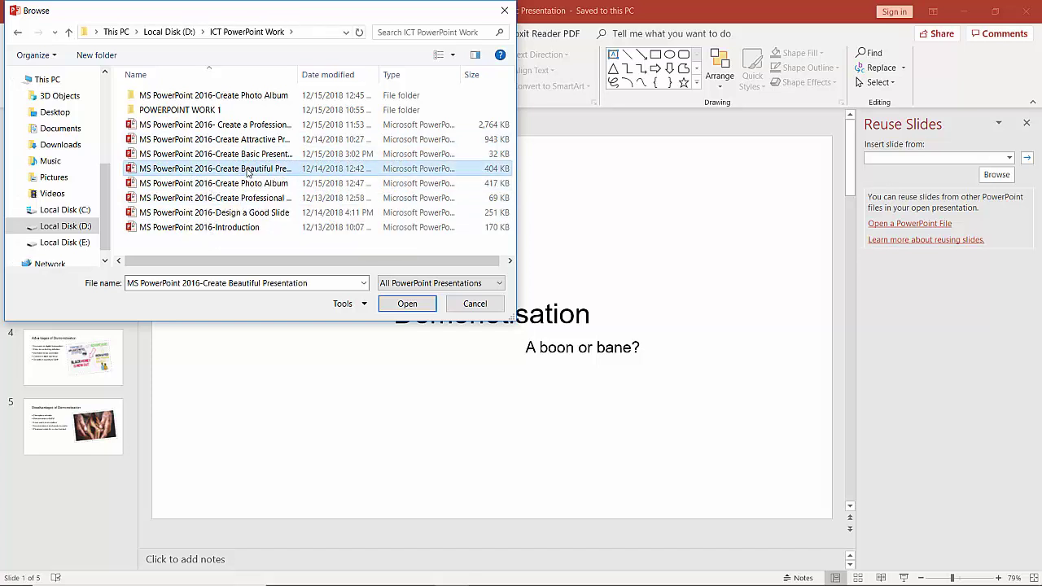
click(407, 304)
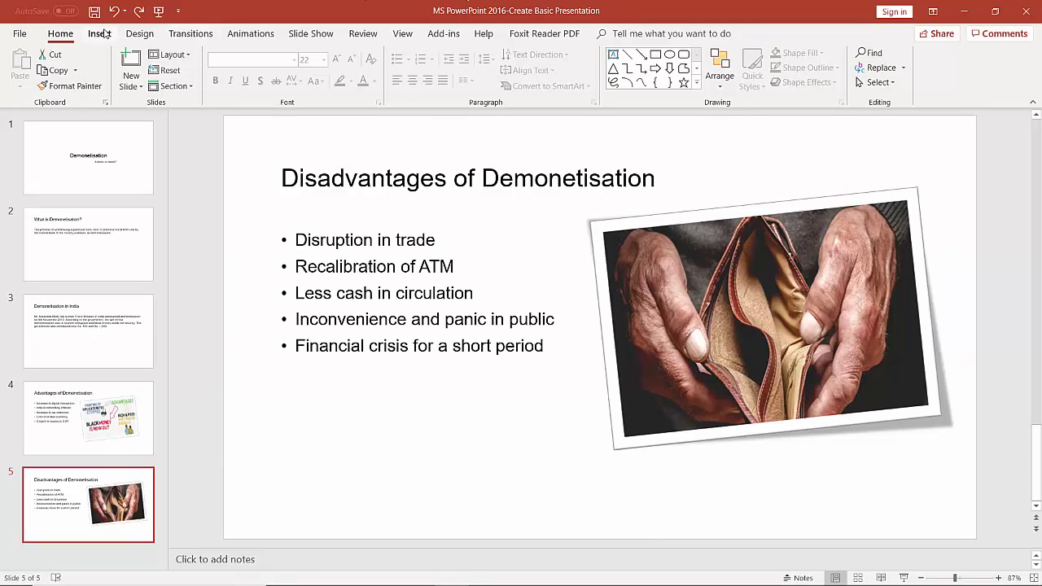
Reopen Reuse Slides and load the six slides of 'MS PowerPoint 2016-Introduction'.
click(136, 86)
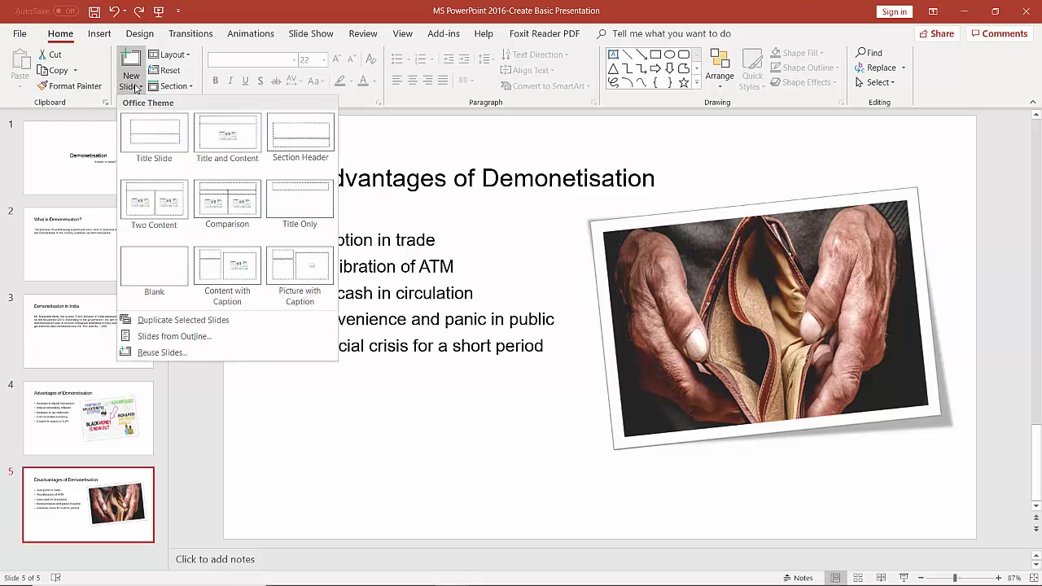
click(157, 353)
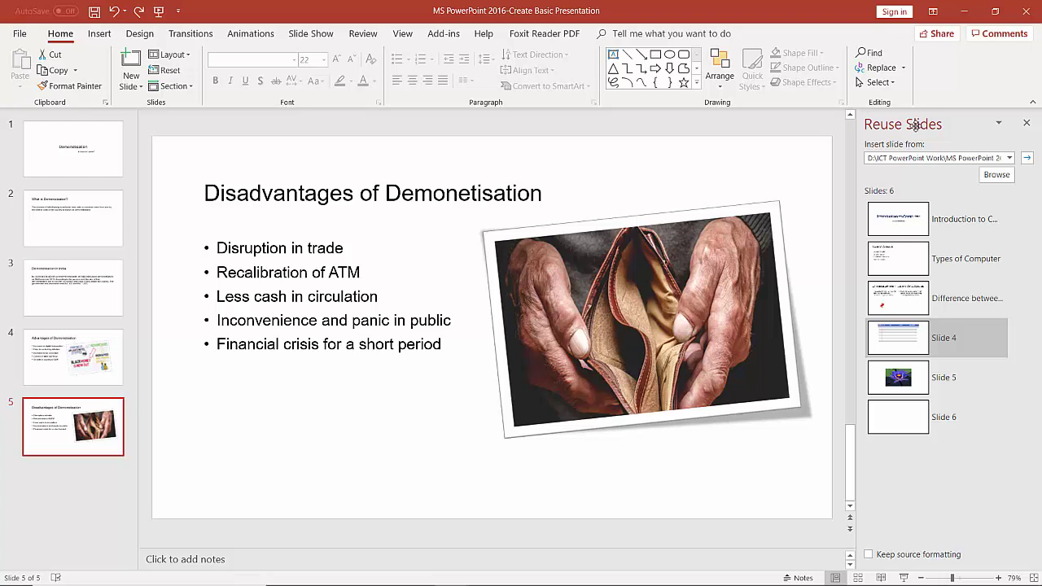
click(999, 175)
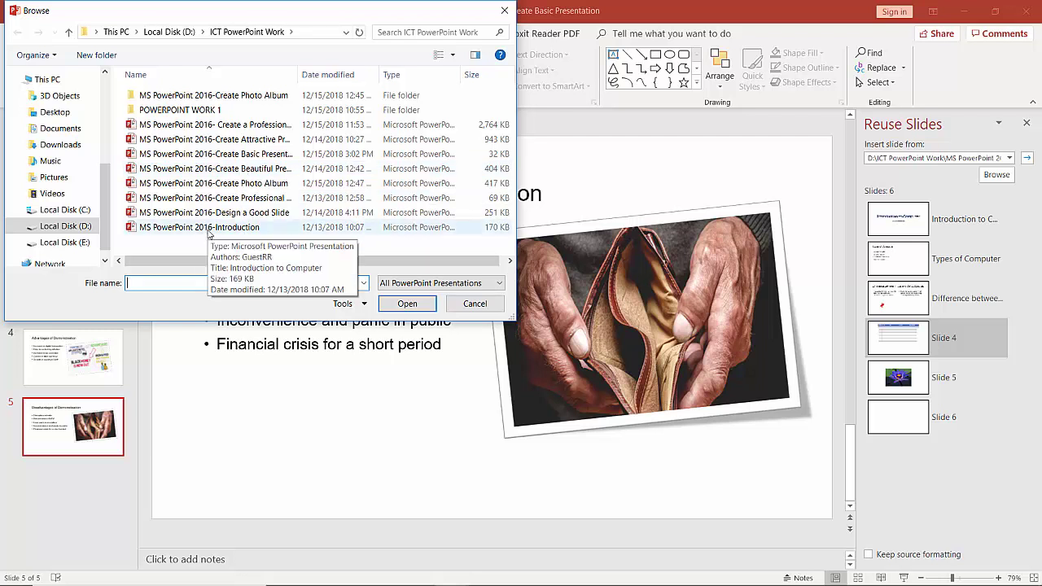
click(208, 230)
double_click(208, 230)
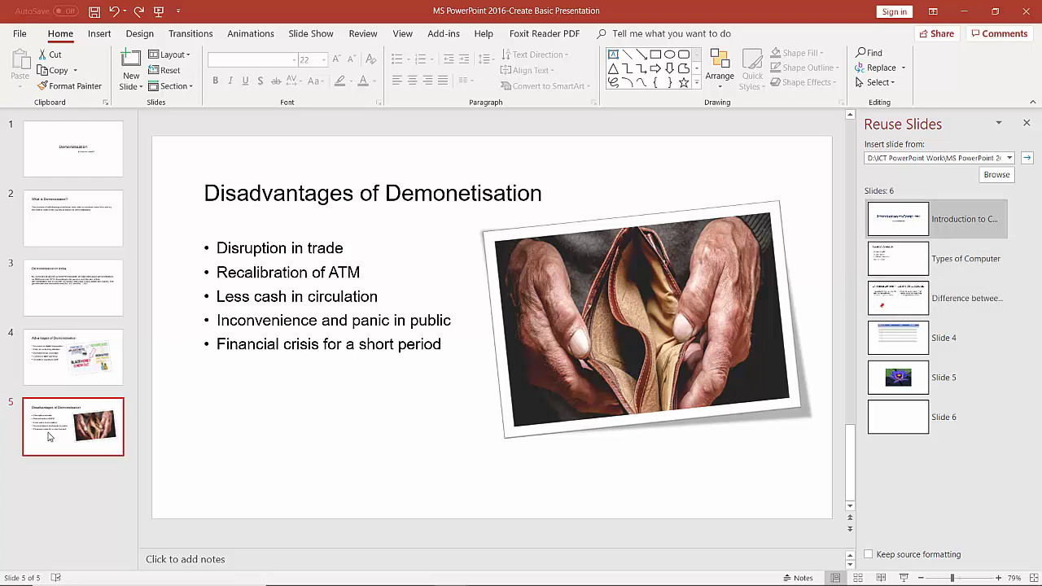
Insert the reused 'Types of Computer' slide as slide 6 and expand the Design themes gallery.
click(910, 249)
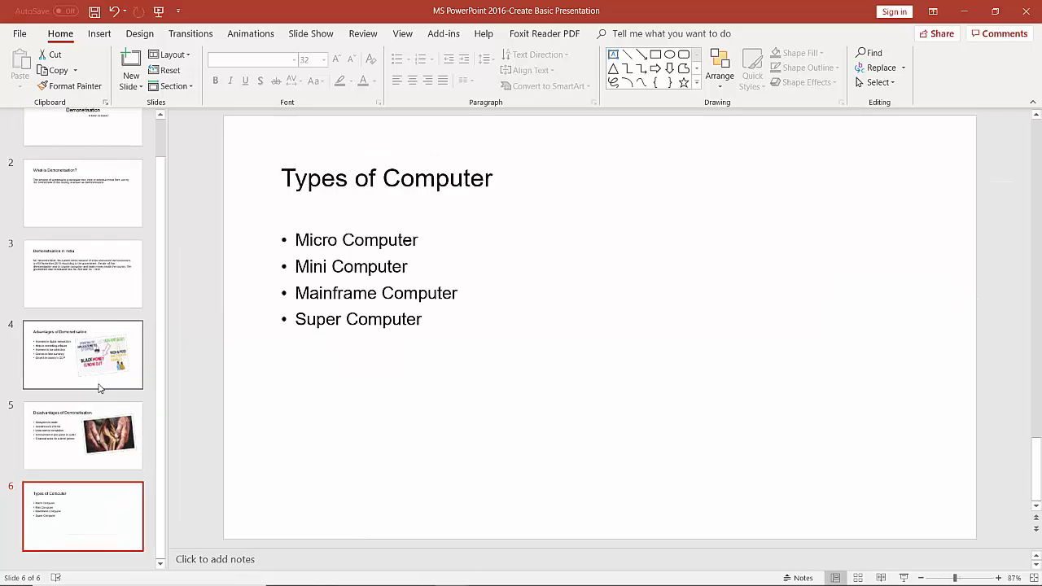
scroll(118, 268, up, 1)
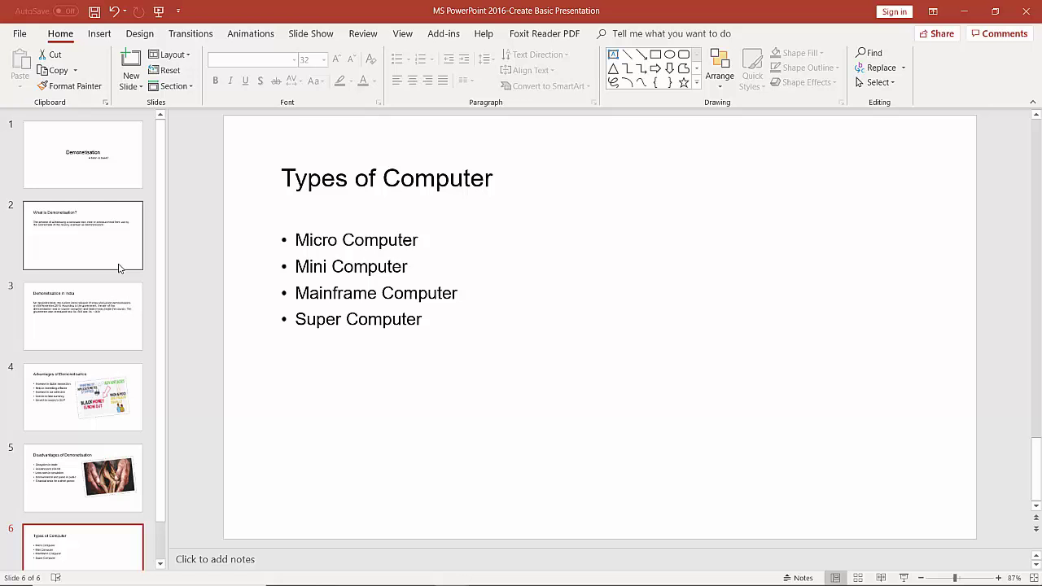
click(140, 33)
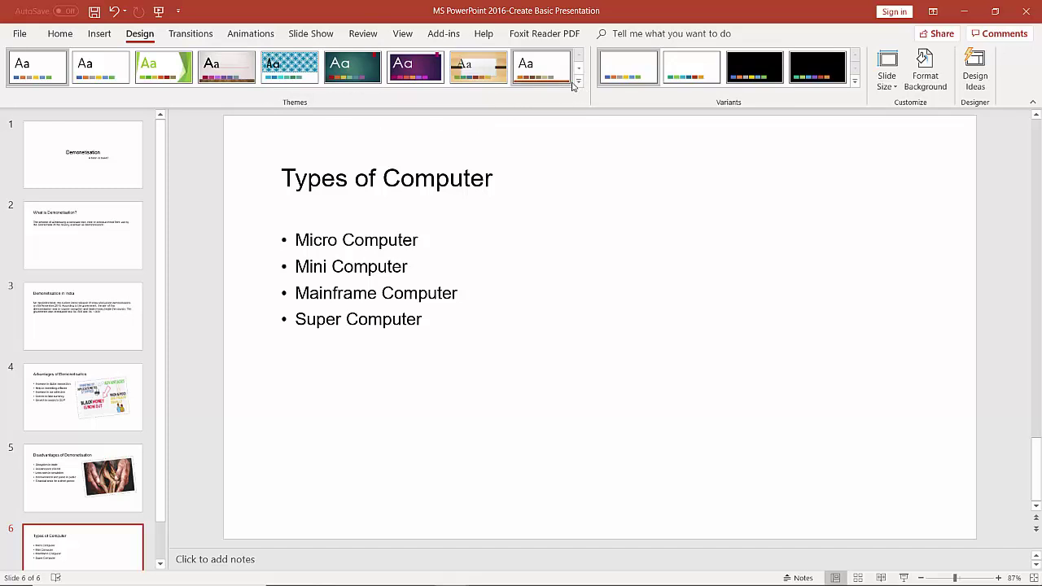
click(578, 83)
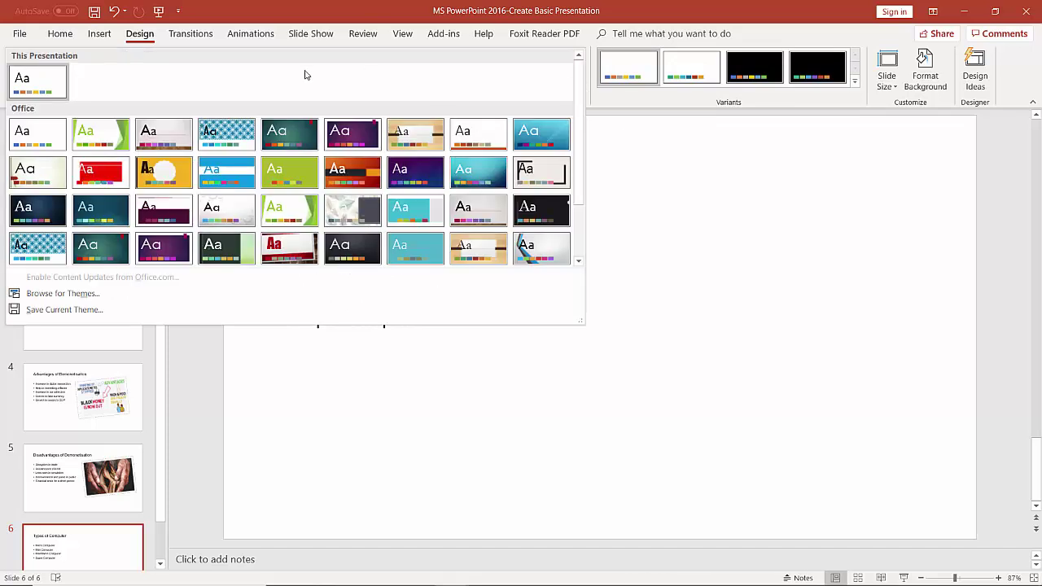
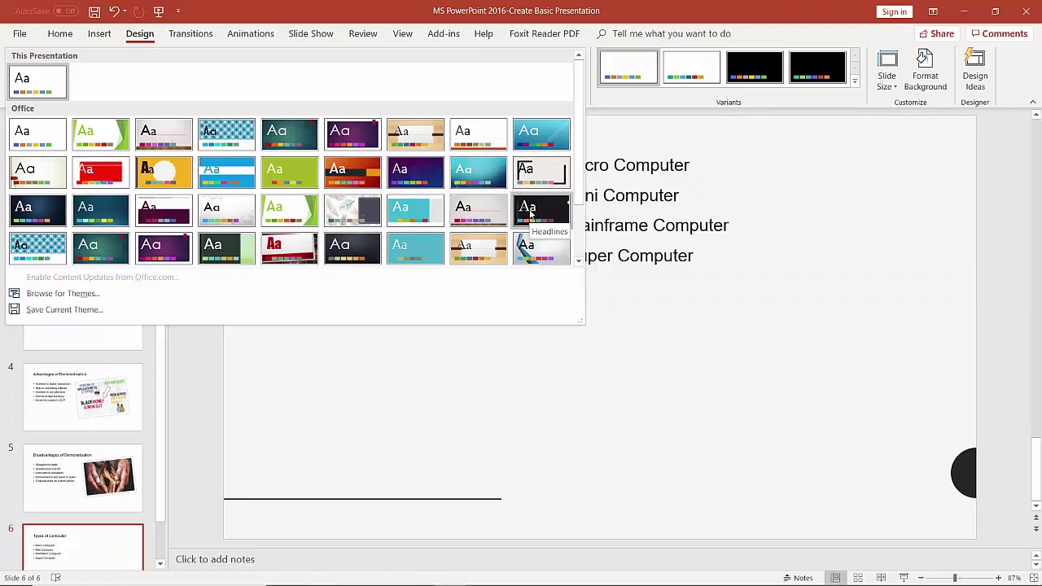
Pick the Celestial theme from the full Design themes gallery so it styles all six slides.
click(653, 538)
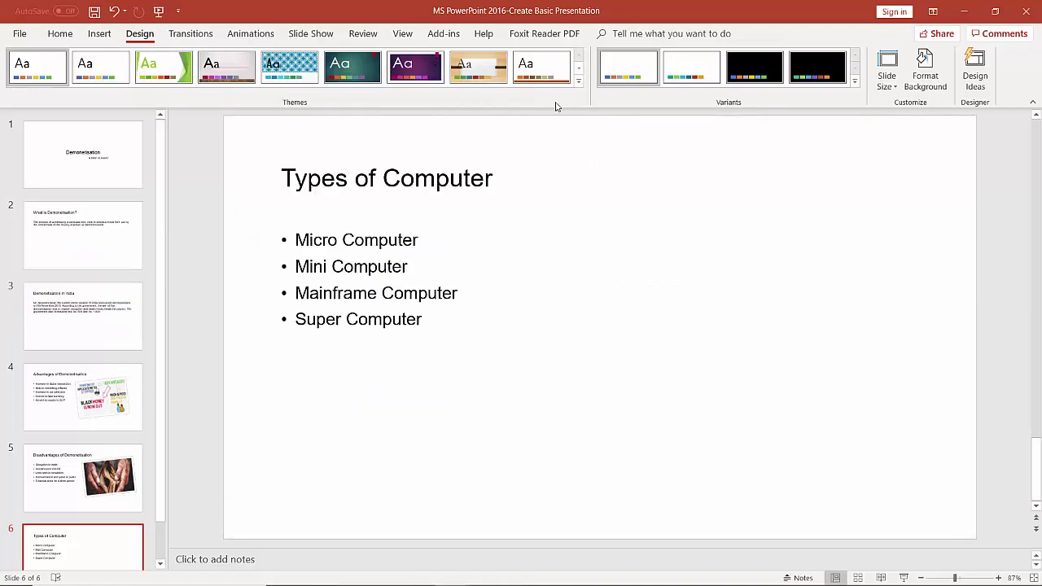
click(578, 80)
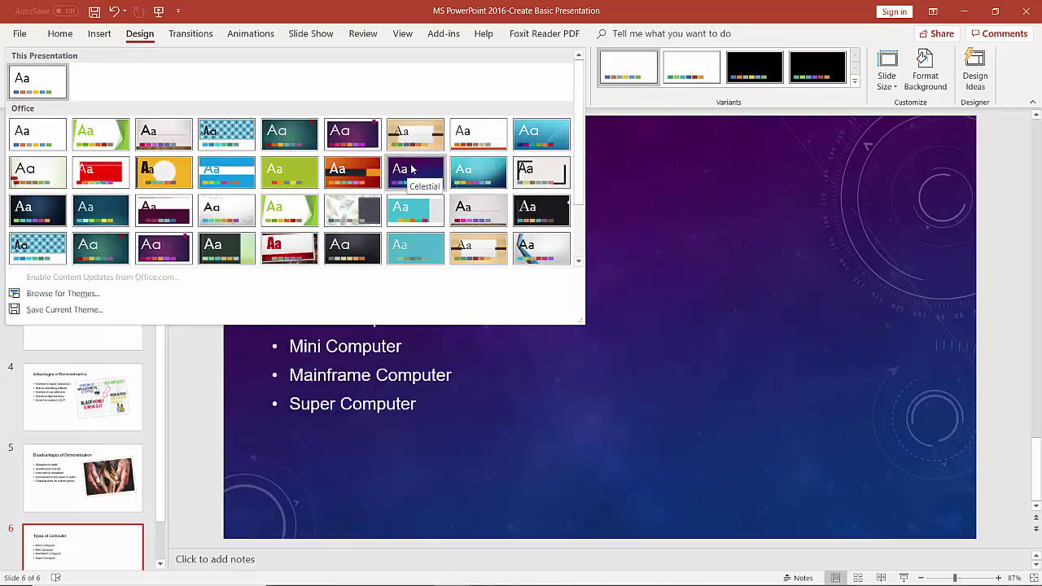
click(412, 168)
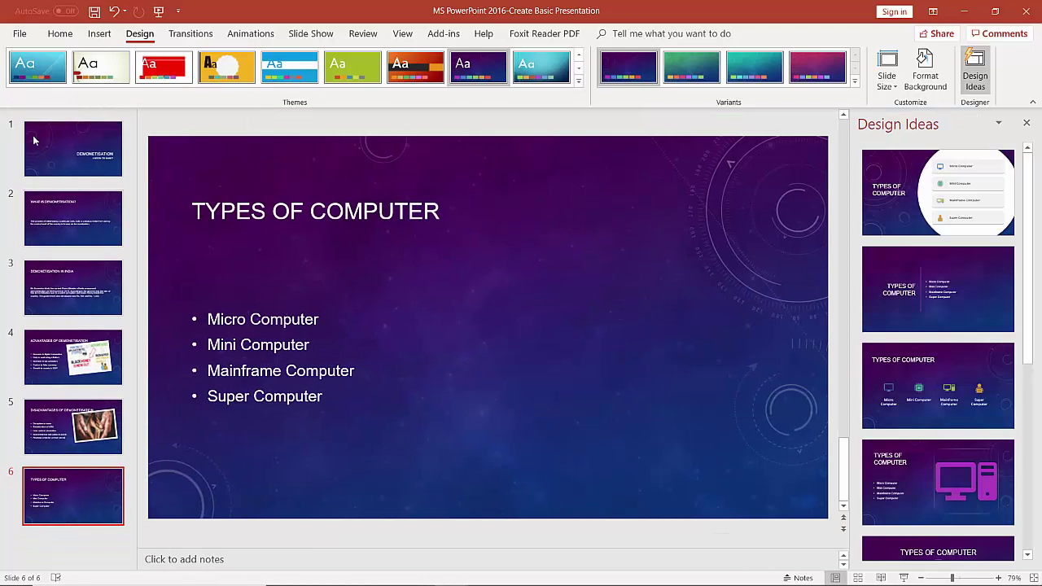
click(82, 152)
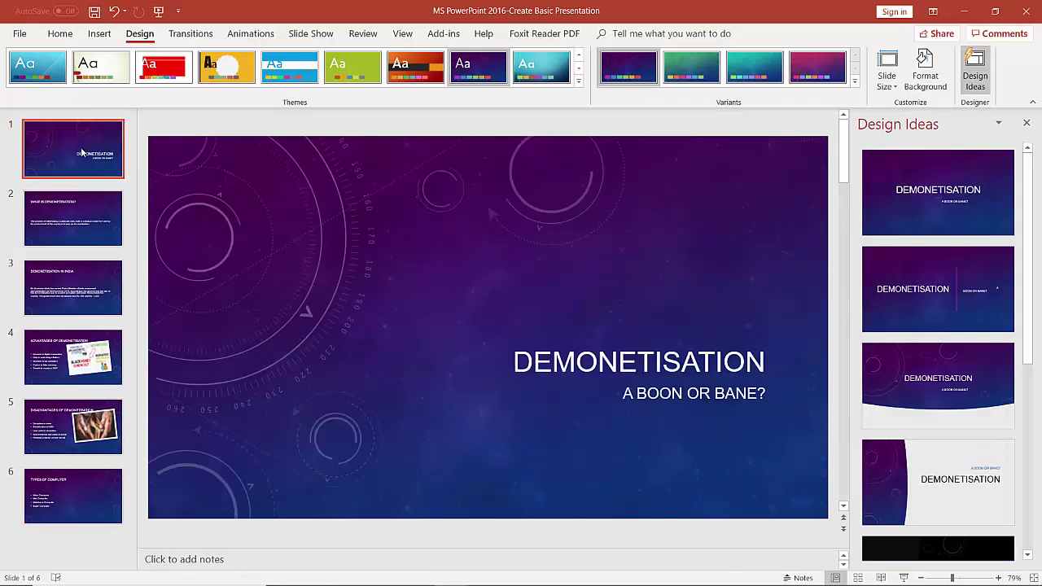
click(78, 231)
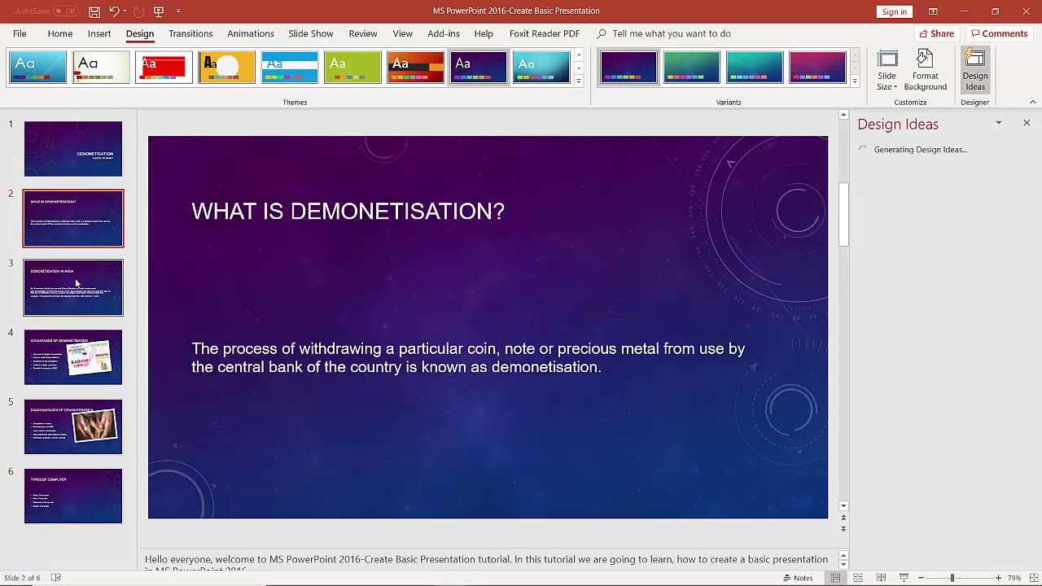
click(76, 282)
click(71, 367)
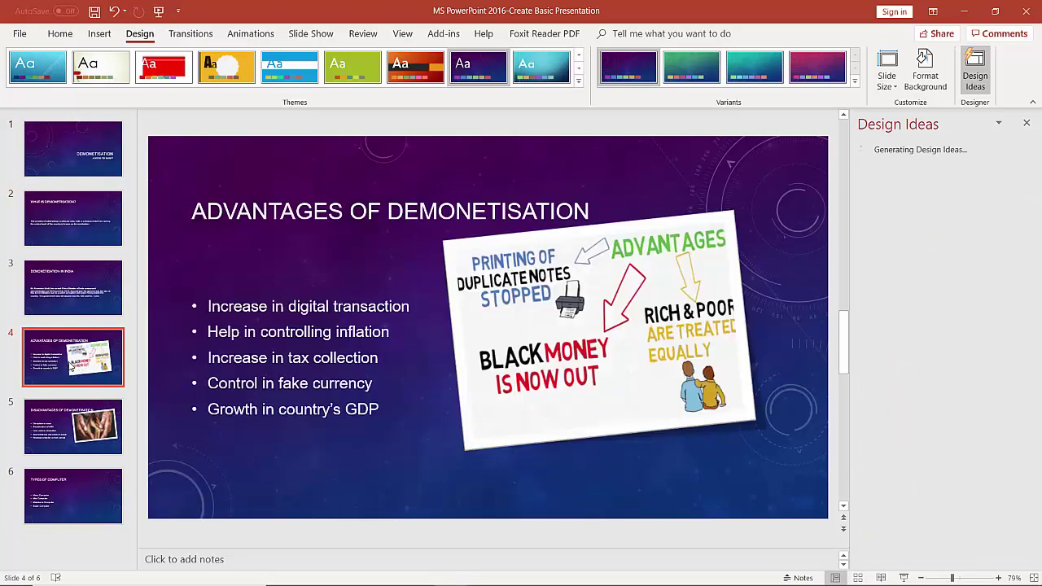
click(65, 411)
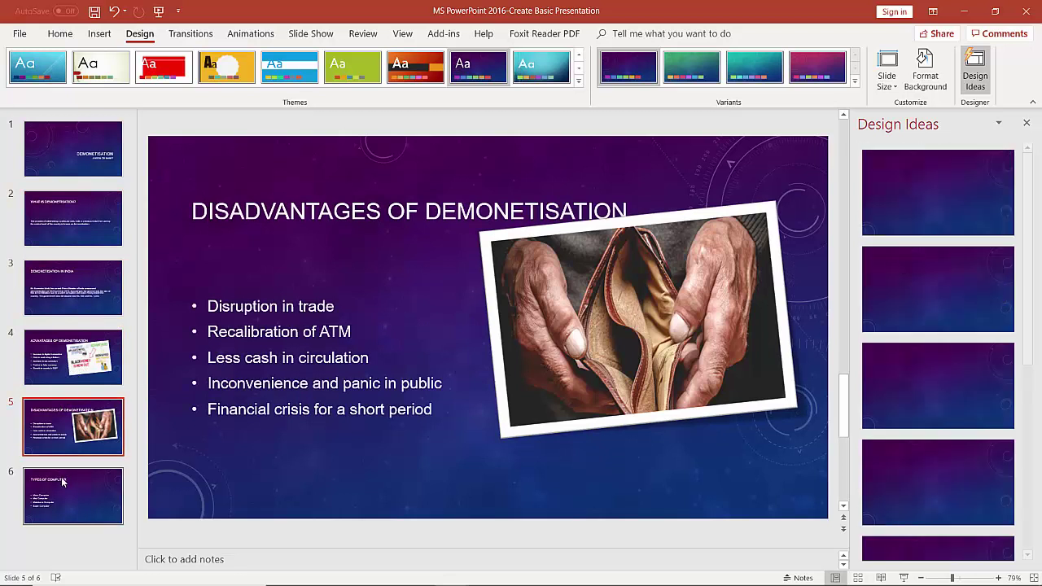
click(62, 482)
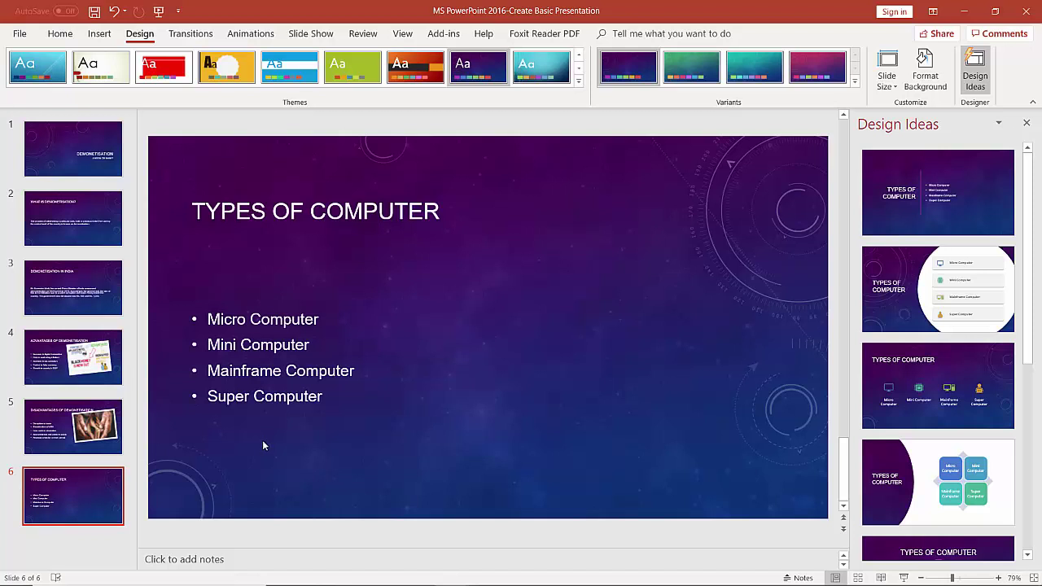
Compare the icon-row and diamond layouts on slide 6, keep the icon row, then view slide 5.
click(915, 395)
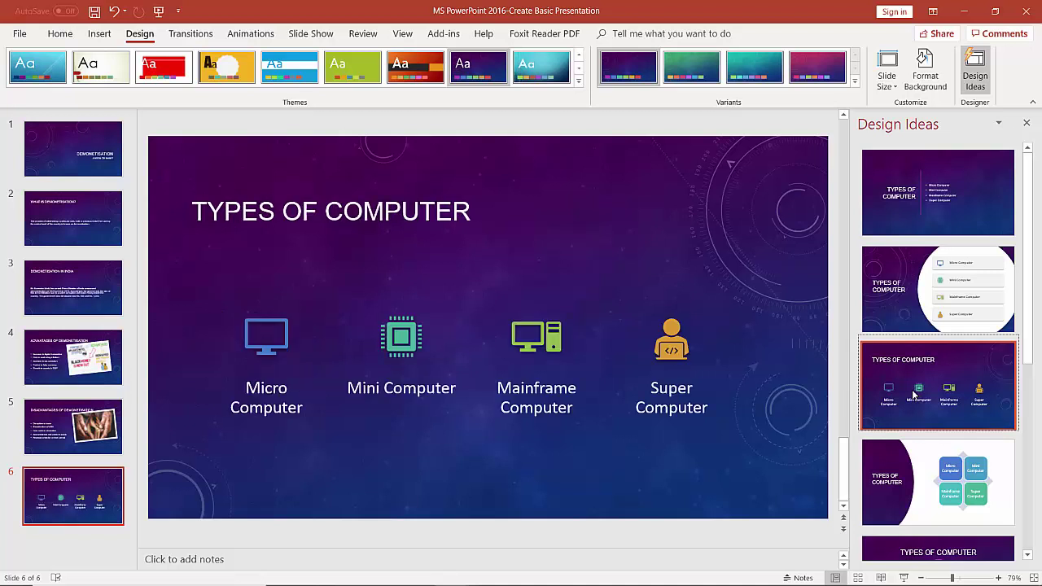
click(938, 466)
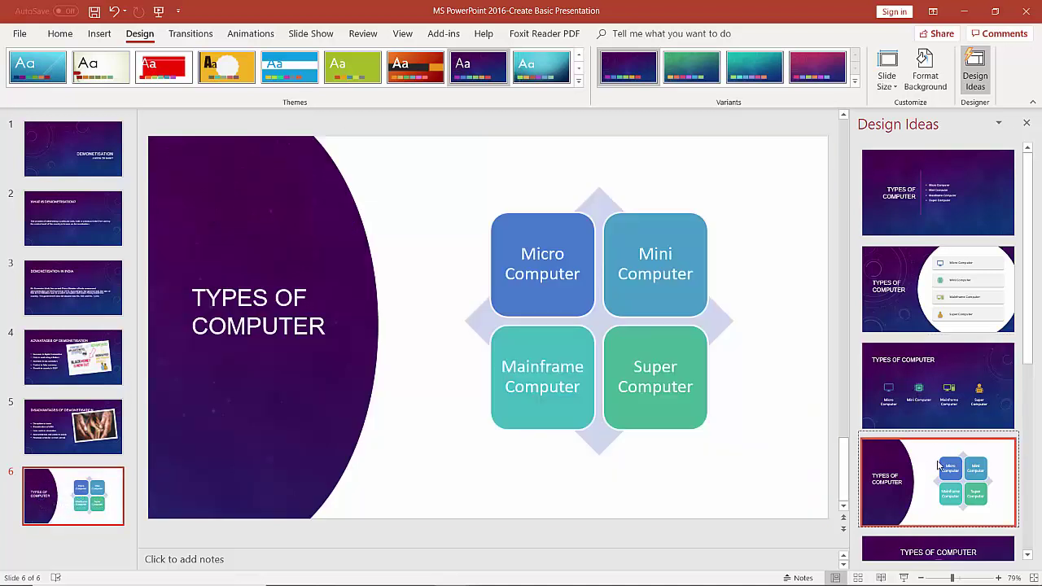
scroll(939, 466, down, 5)
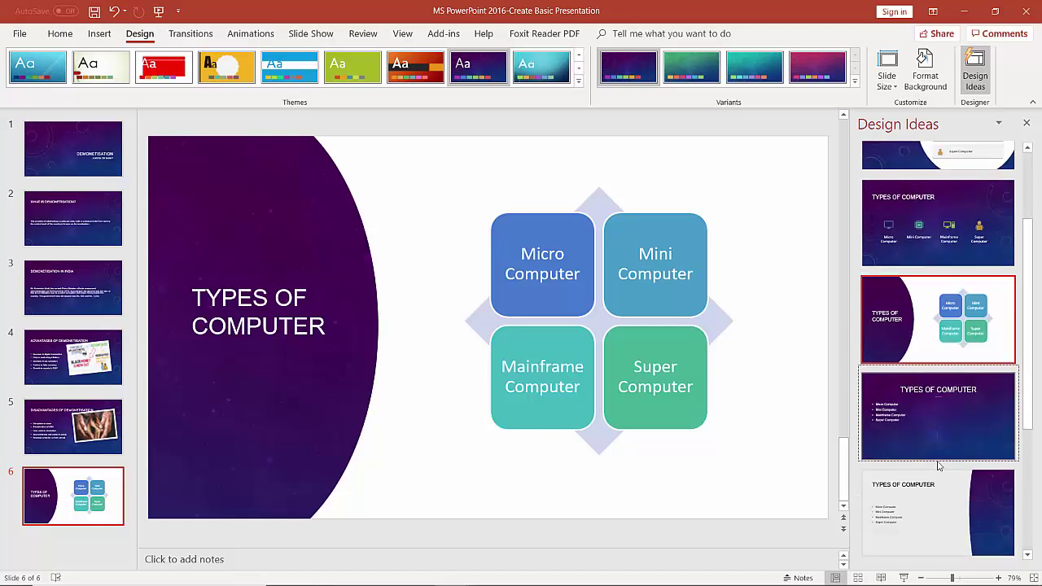
scroll(938, 466, up, 3)
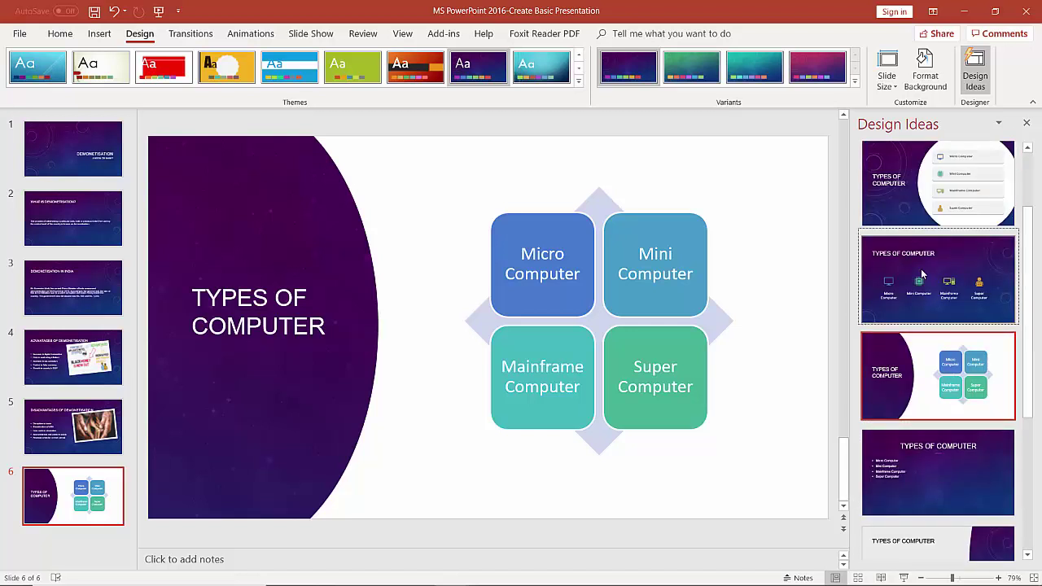
click(922, 275)
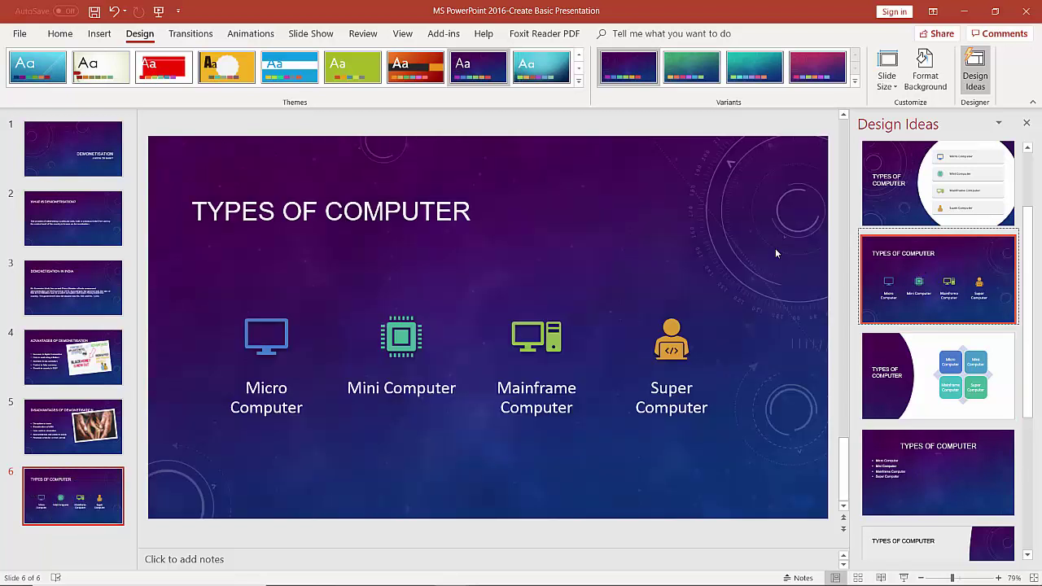
click(91, 433)
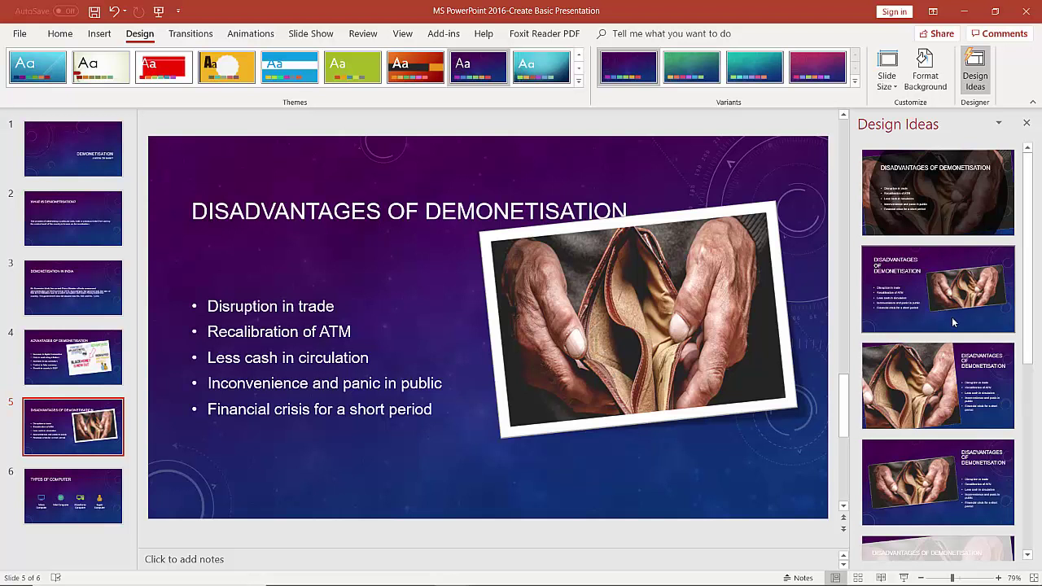
Browse the Design Ideas suggestions for slide 5 and slide 4.
scroll(951, 316, down, 3)
scroll(951, 321, down, 2)
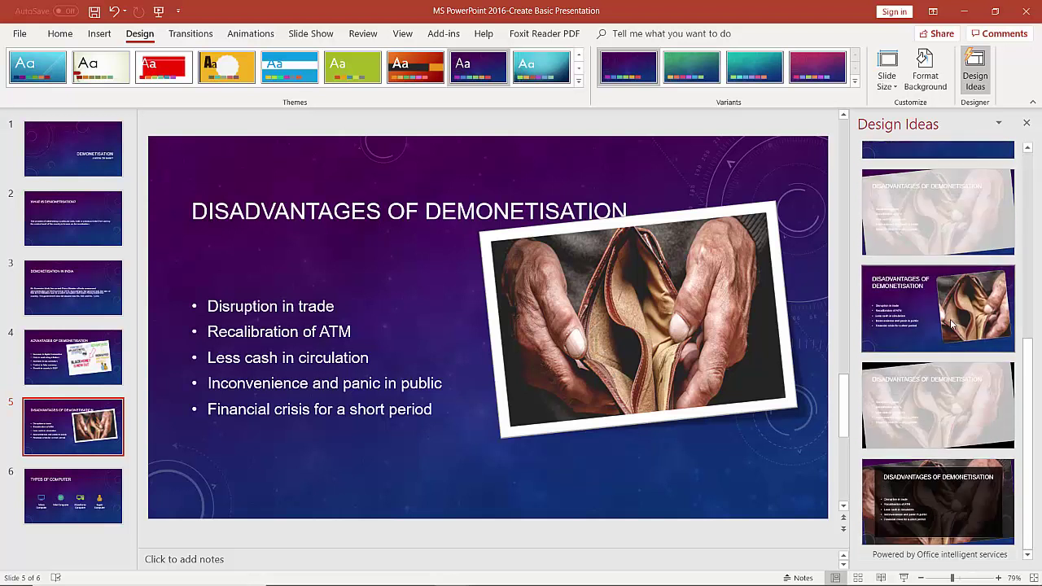
scroll(951, 324, up, 2)
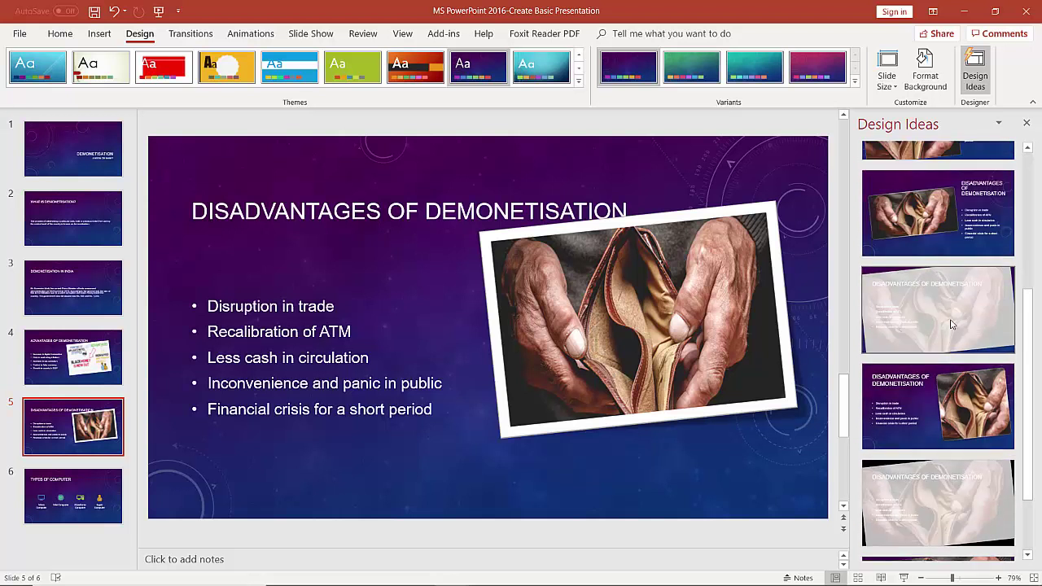
scroll(900, 325, up, 2)
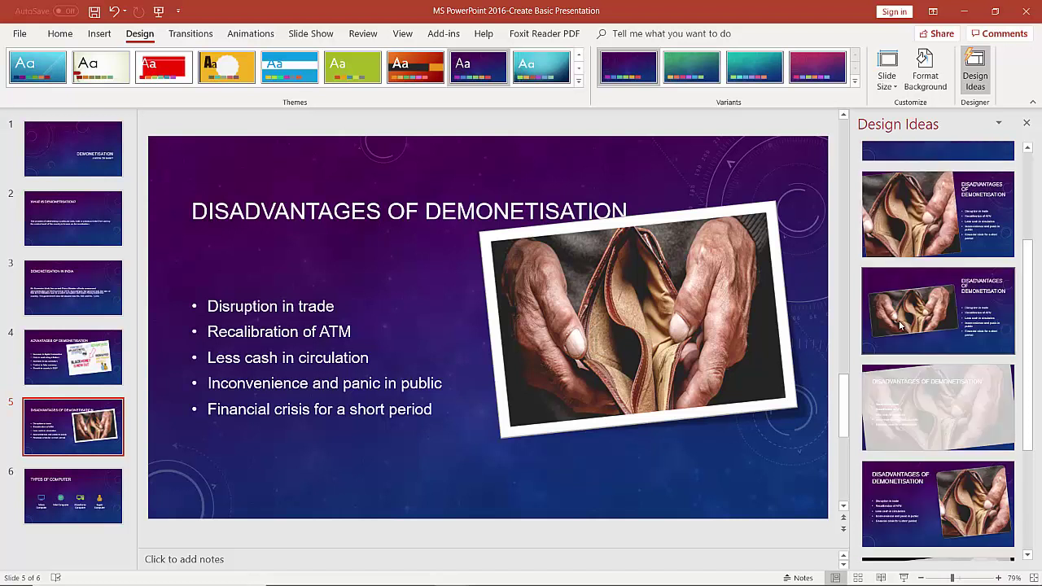
scroll(900, 326, up, 3)
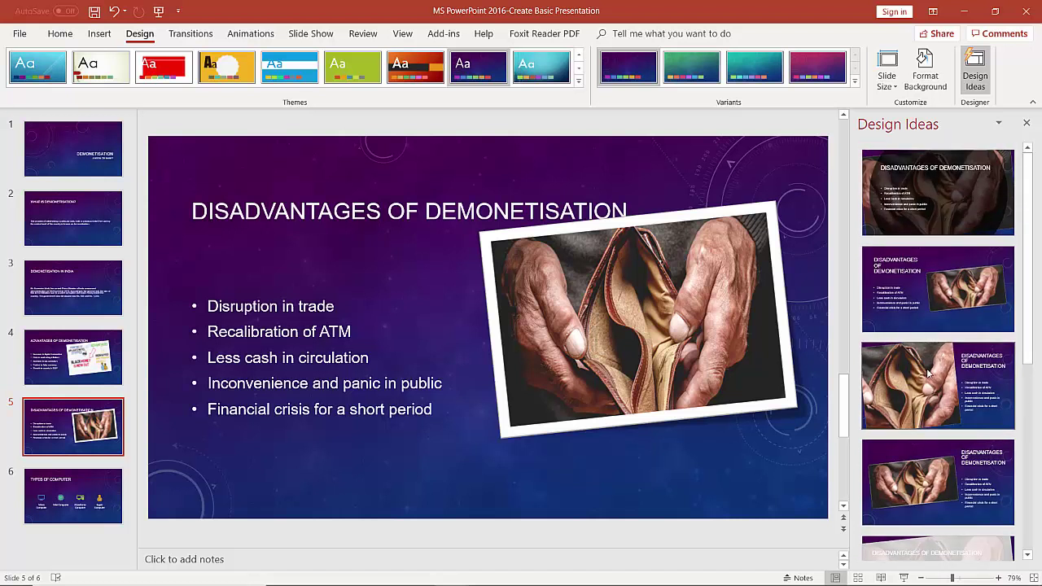
click(58, 357)
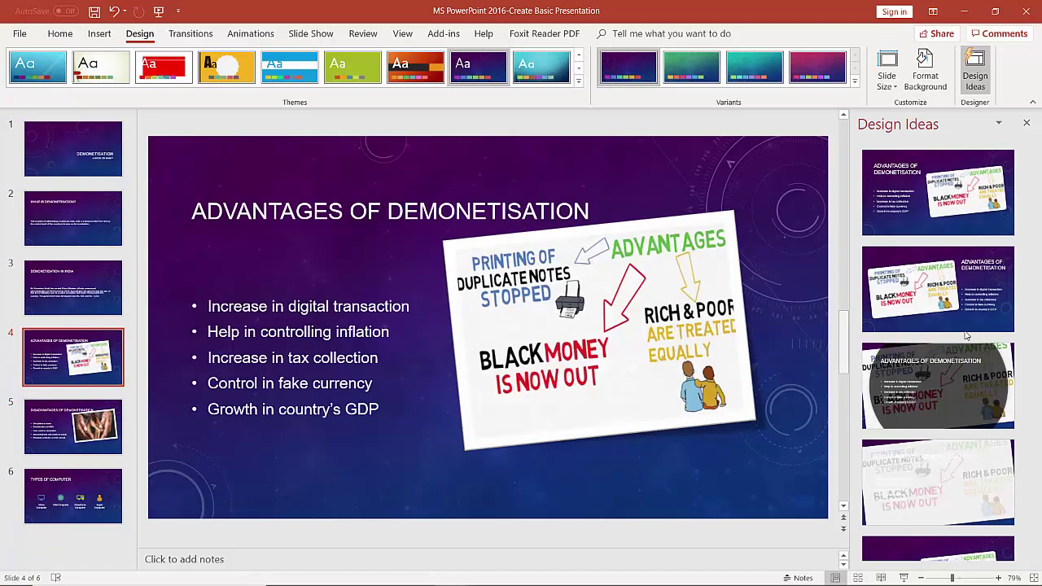
scroll(960, 287, down, 2)
scroll(960, 287, down, 2)
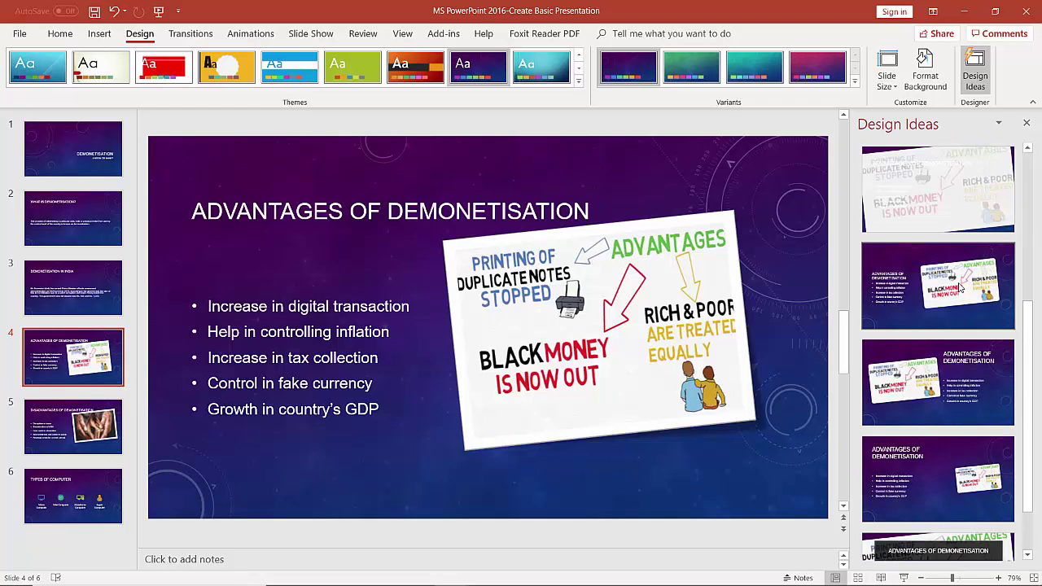
scroll(958, 293, down, 2)
scroll(954, 303, up, 5)
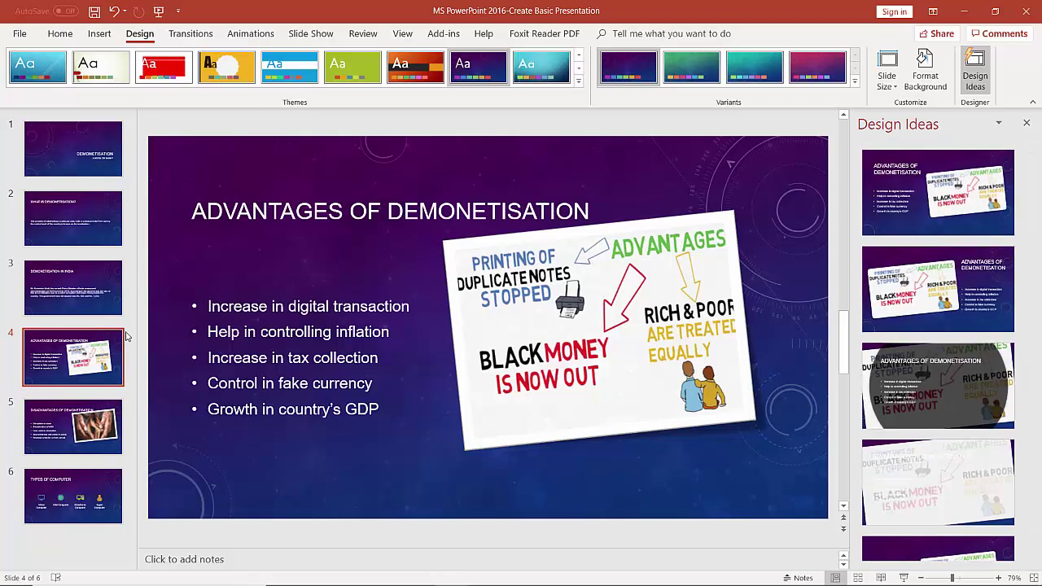
Browse slide 3's suggestions, view the title slide, then return to What is Demonetisation?
click(69, 293)
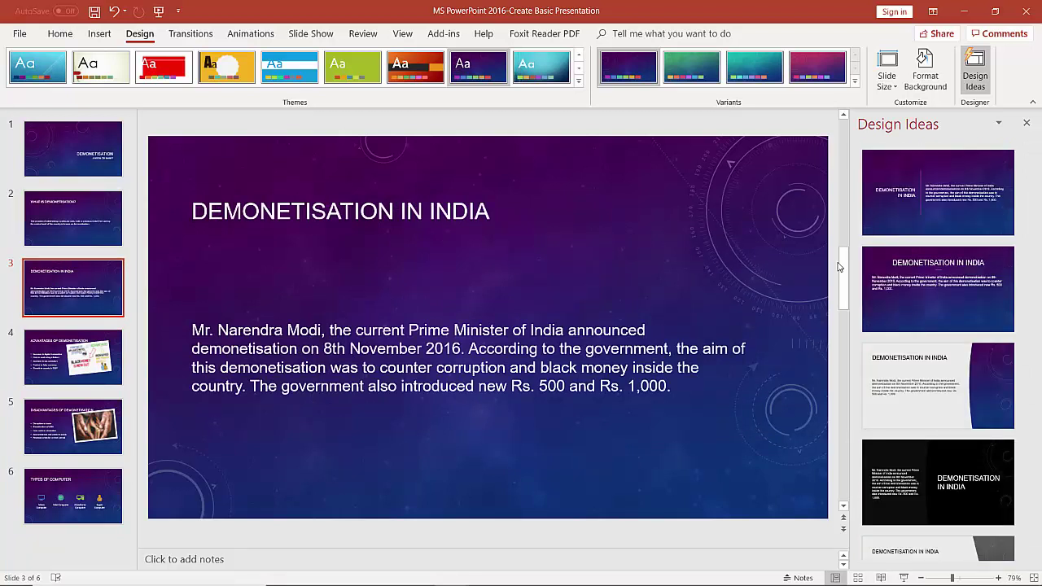
scroll(910, 306, down, 5)
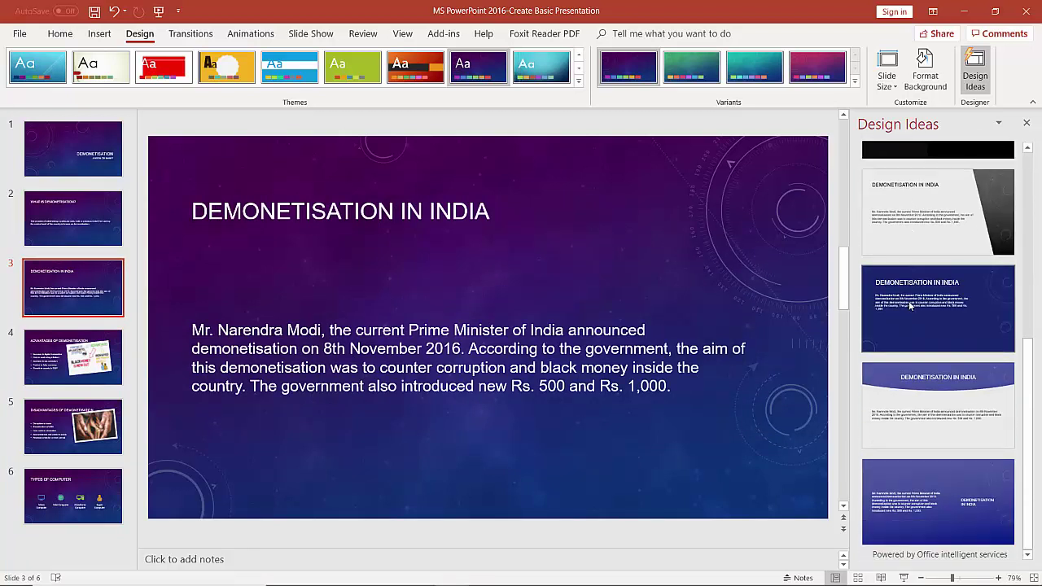
scroll(910, 306, up, 2)
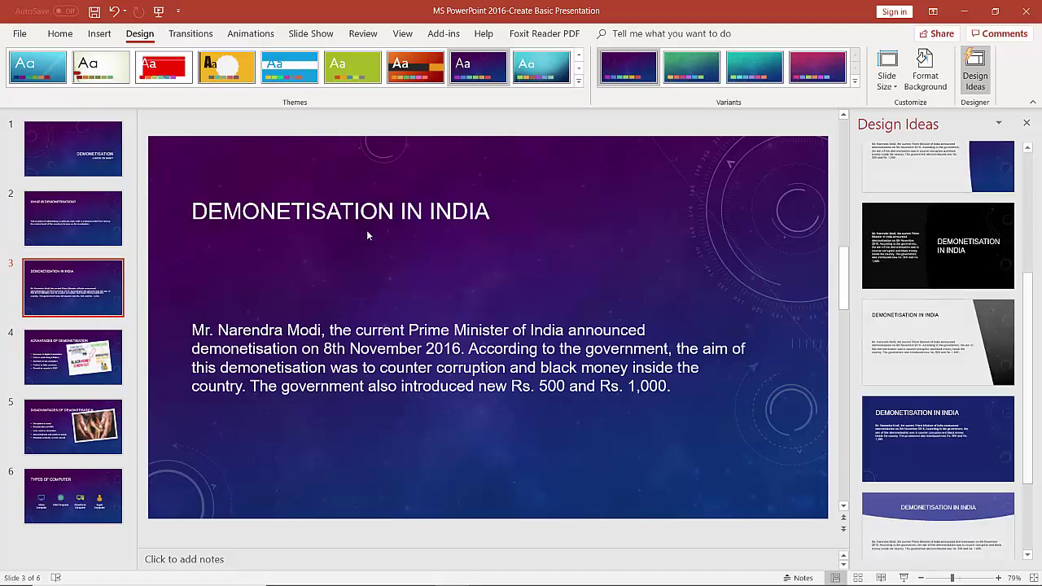
click(95, 226)
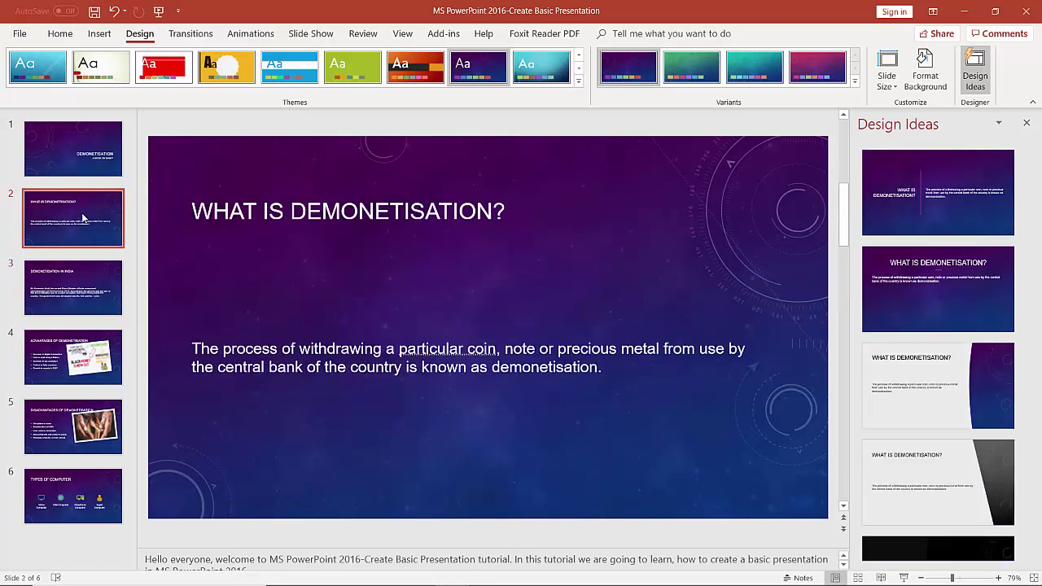
click(74, 157)
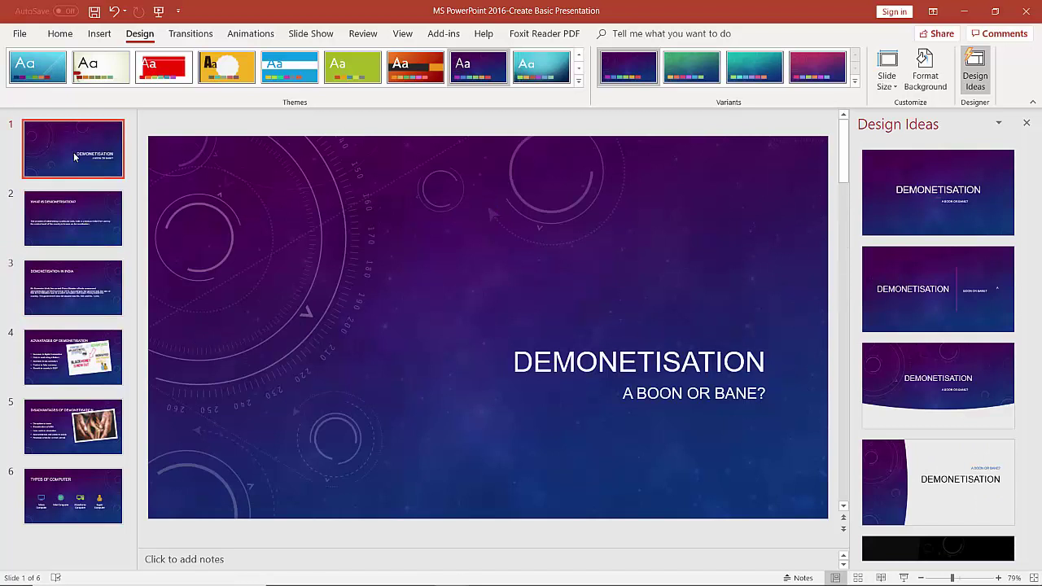
key(Down)
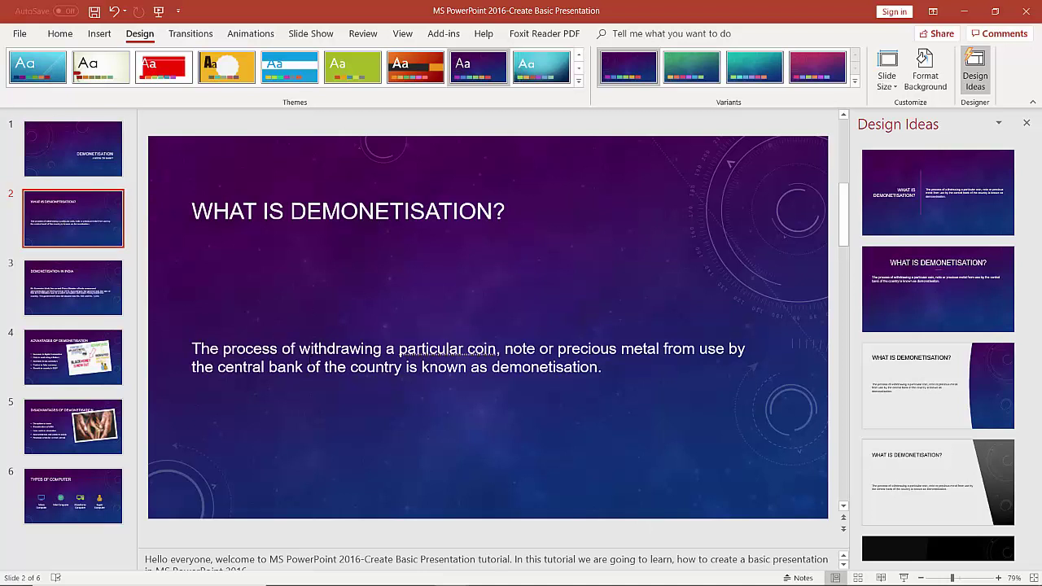
Drag the body text up under the titles on What is Demonetisation?, Demonetisation in India and Advantages slides.
click(276, 350)
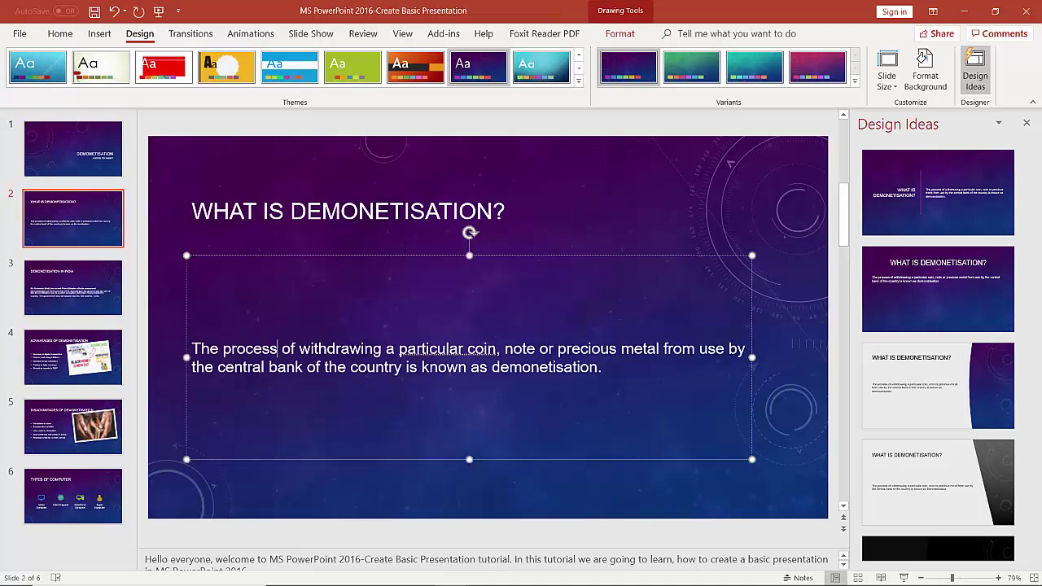
drag(470, 256, 453, 174)
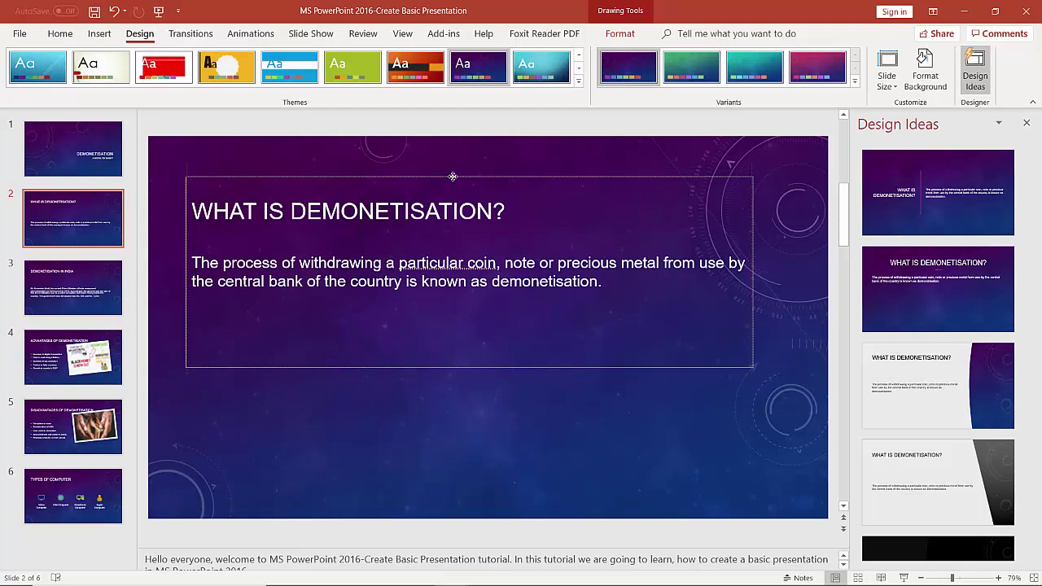
click(77, 302)
click(344, 258)
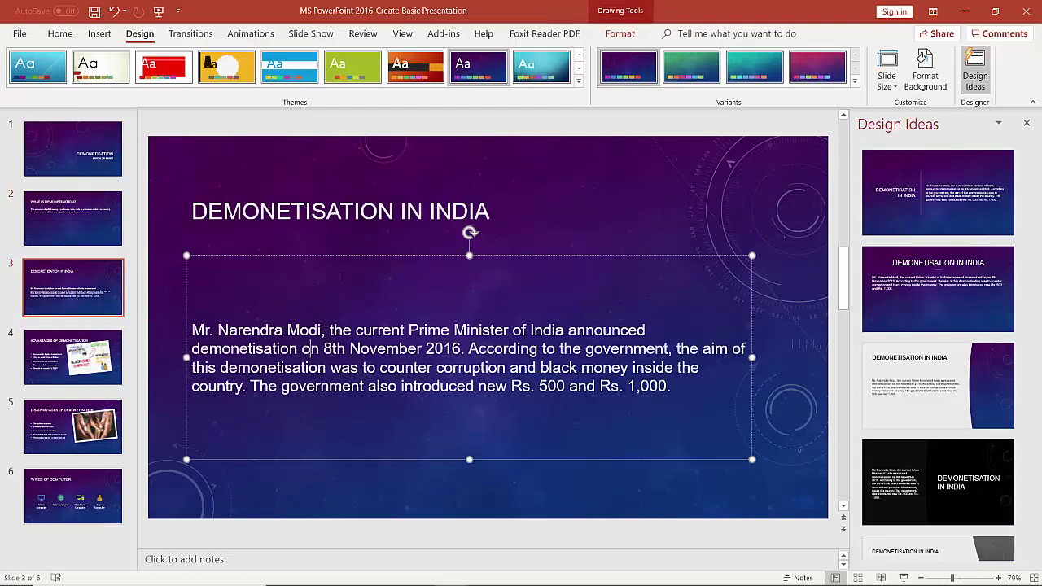
drag(343, 257, 345, 184)
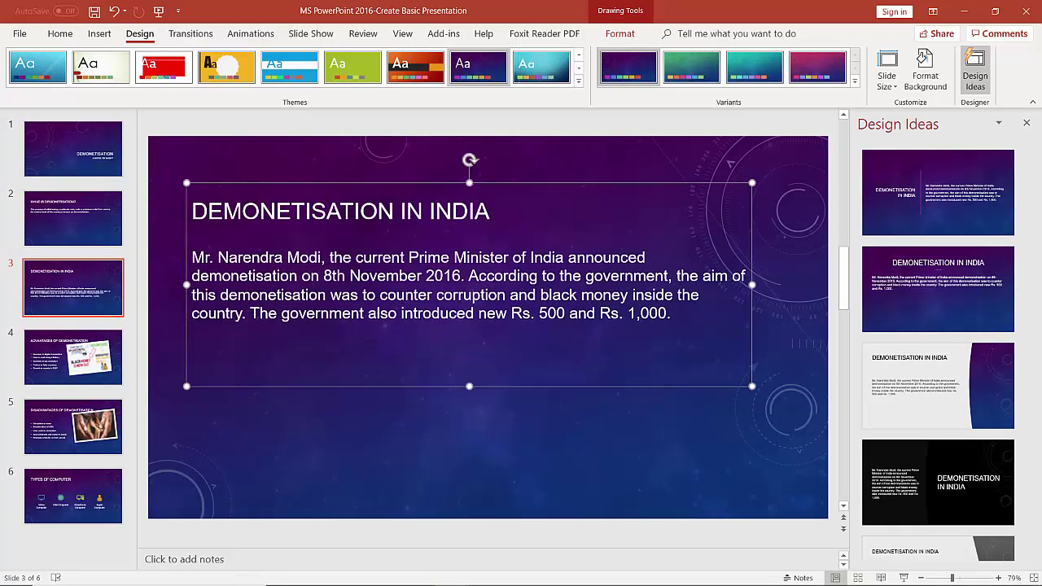
click(55, 357)
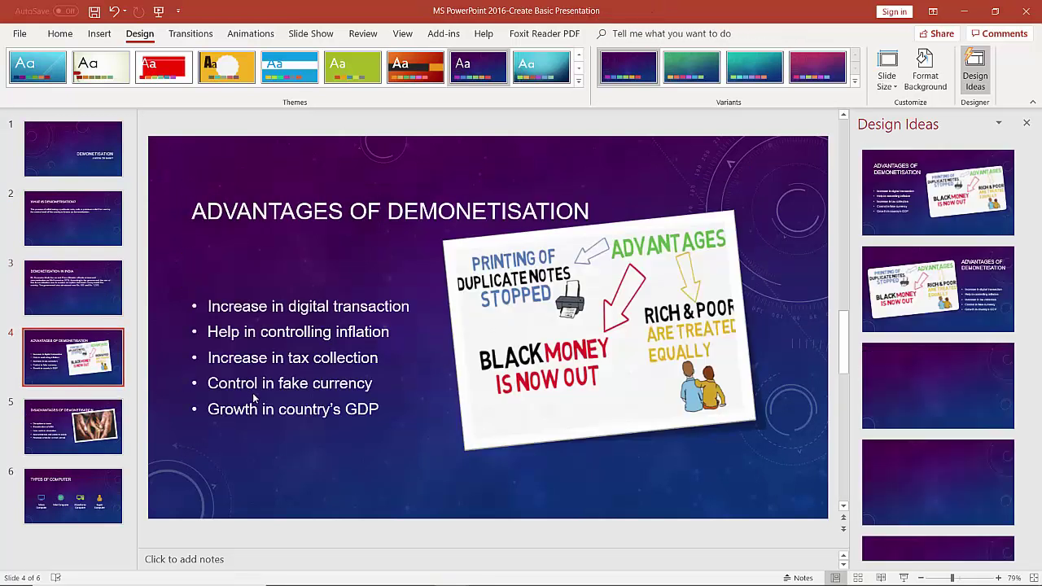
click(257, 384)
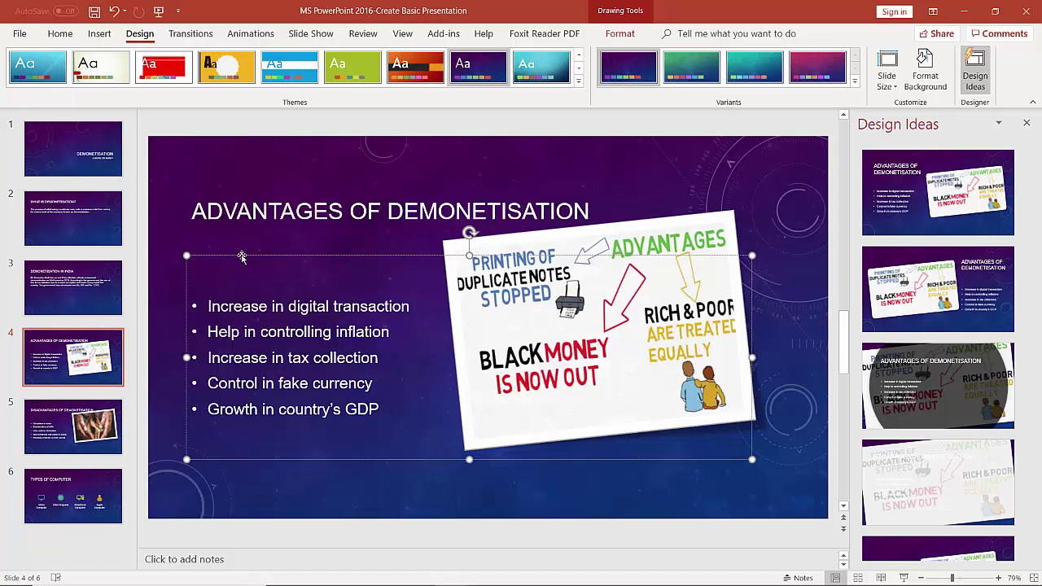
drag(243, 254, 246, 207)
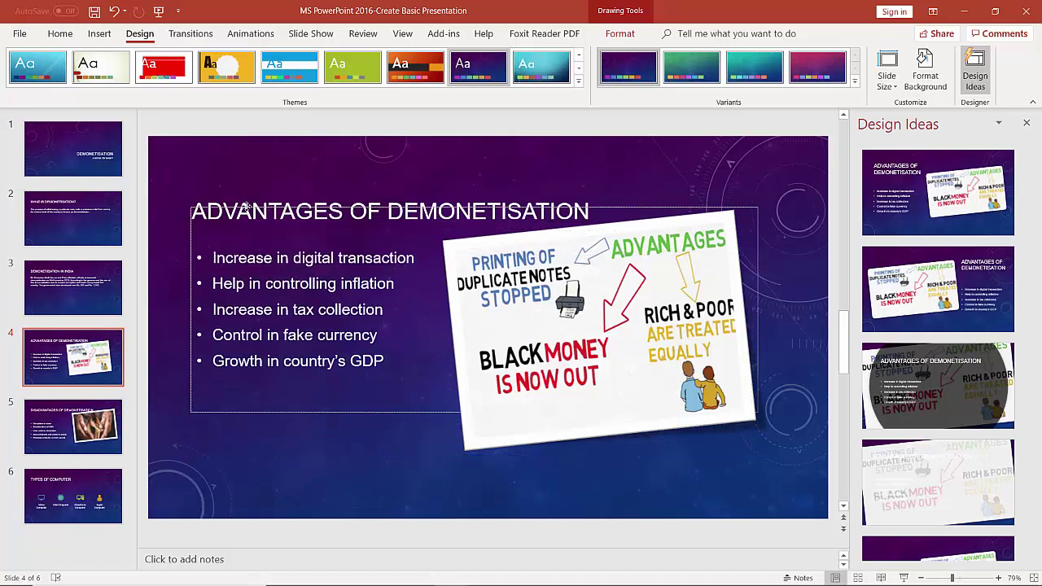
key(Page_Down)
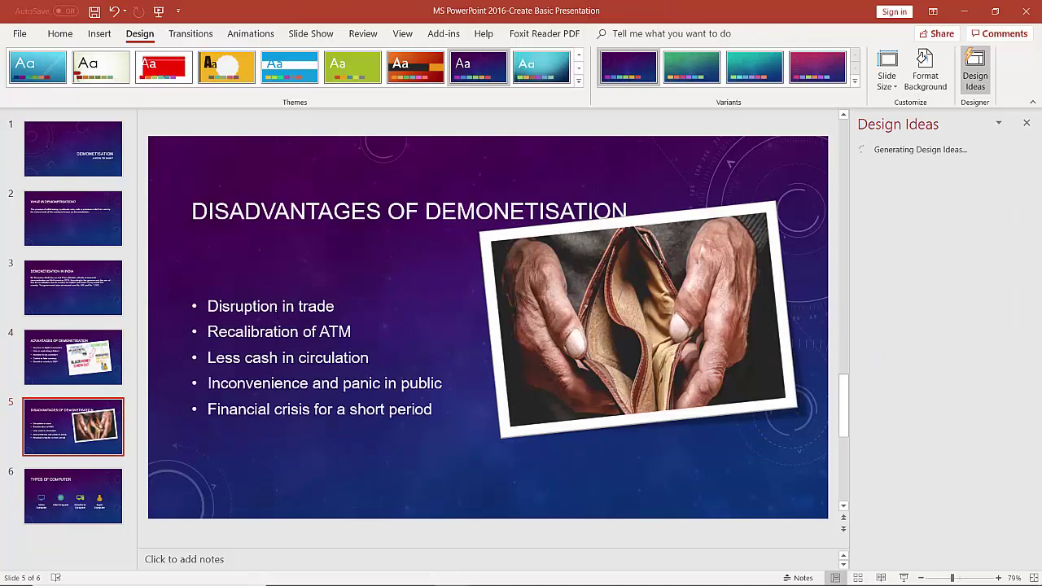
Raise the Disadvantages bullet list beneath its title and close the Design Ideas pane on slide 6.
click(279, 306)
drag(286, 254, 288, 205)
scroll(339, 446, down, 1)
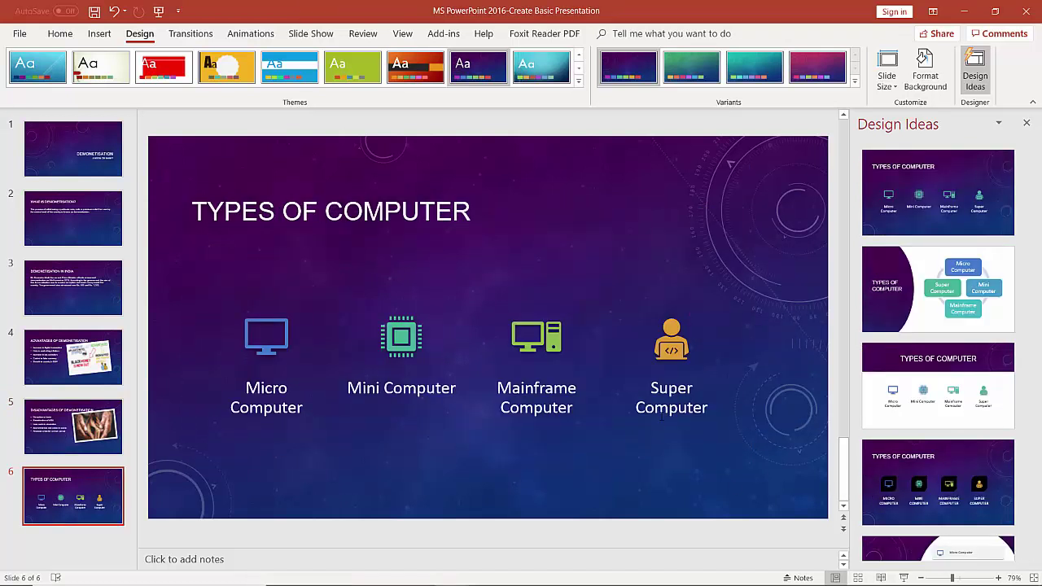
scroll(912, 407, down, 5)
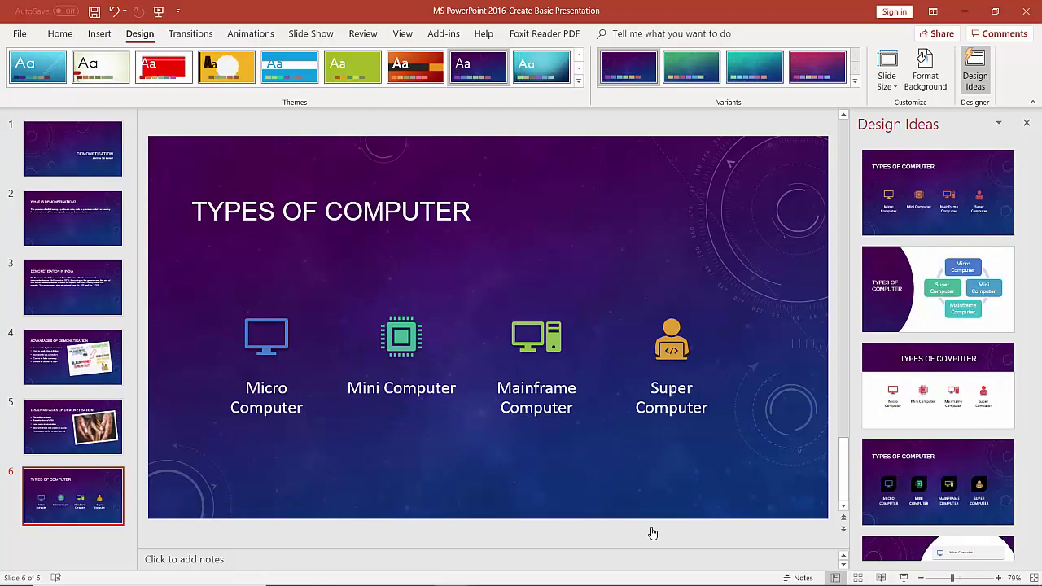
click(1026, 123)
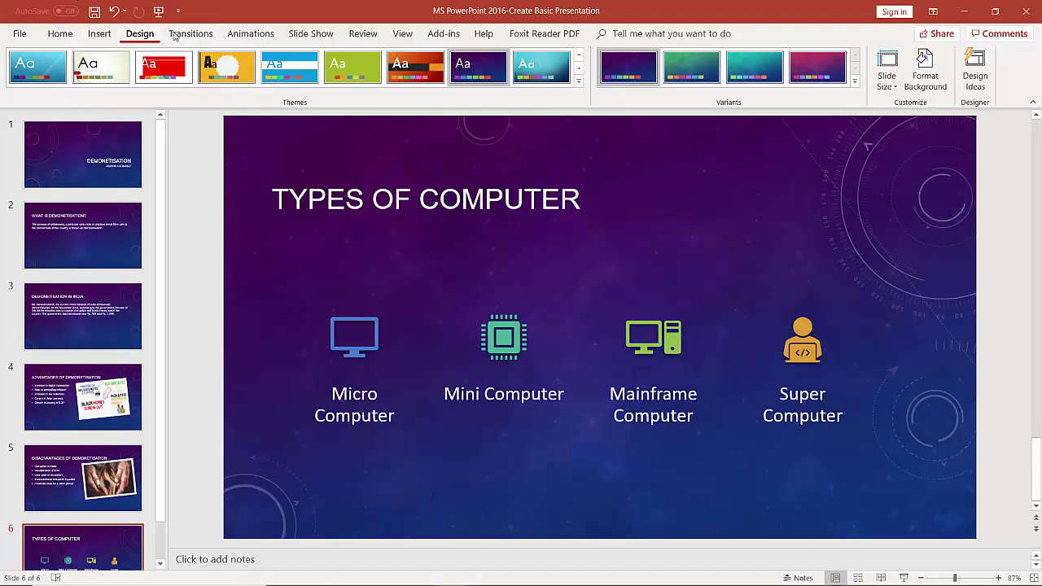
Run the slide show From Beginning, advance through all six slides to the end screen, and exit.
click(321, 36)
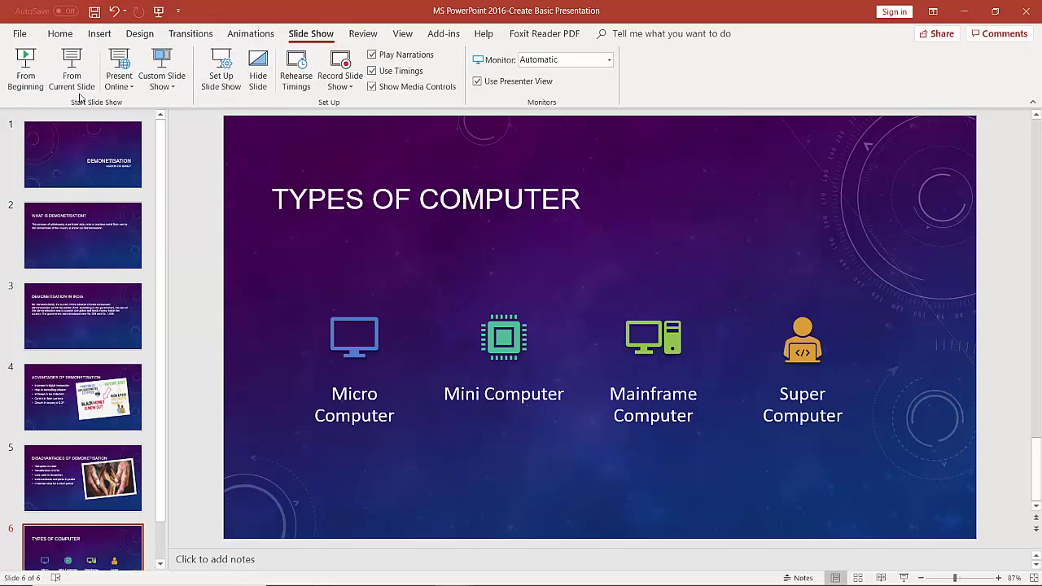
click(29, 72)
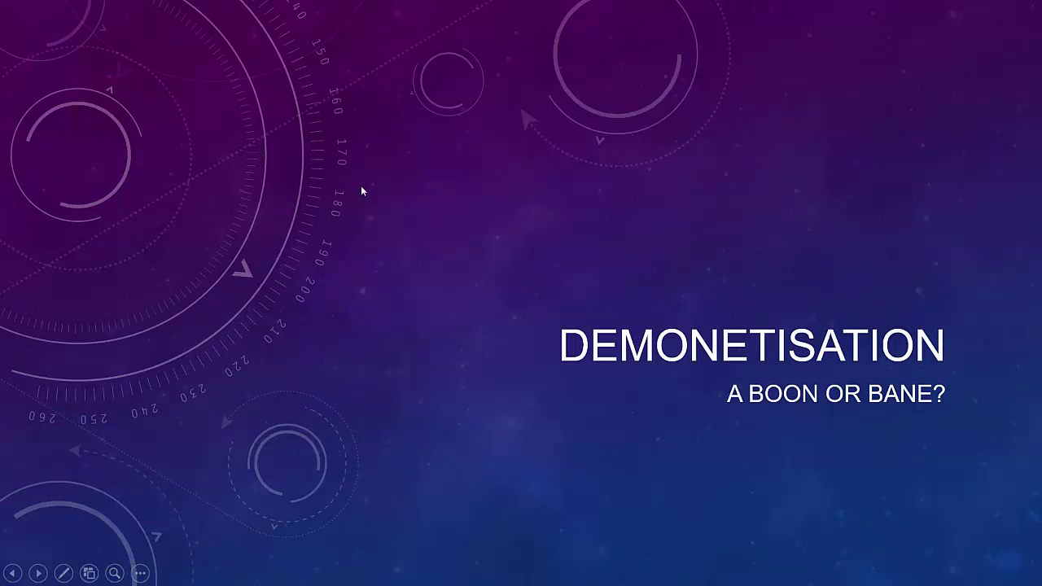
click(769, 140)
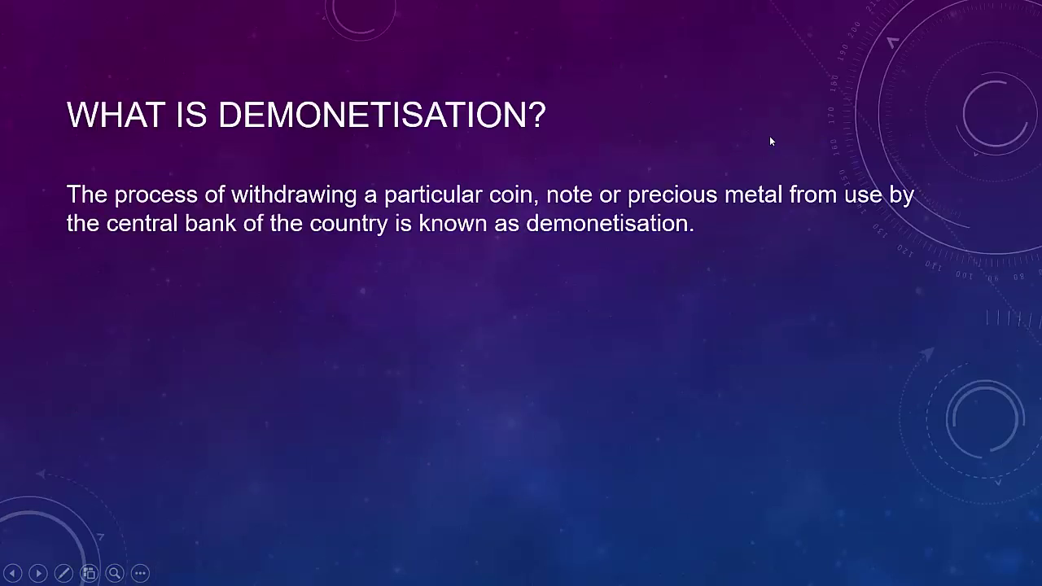
click(770, 141)
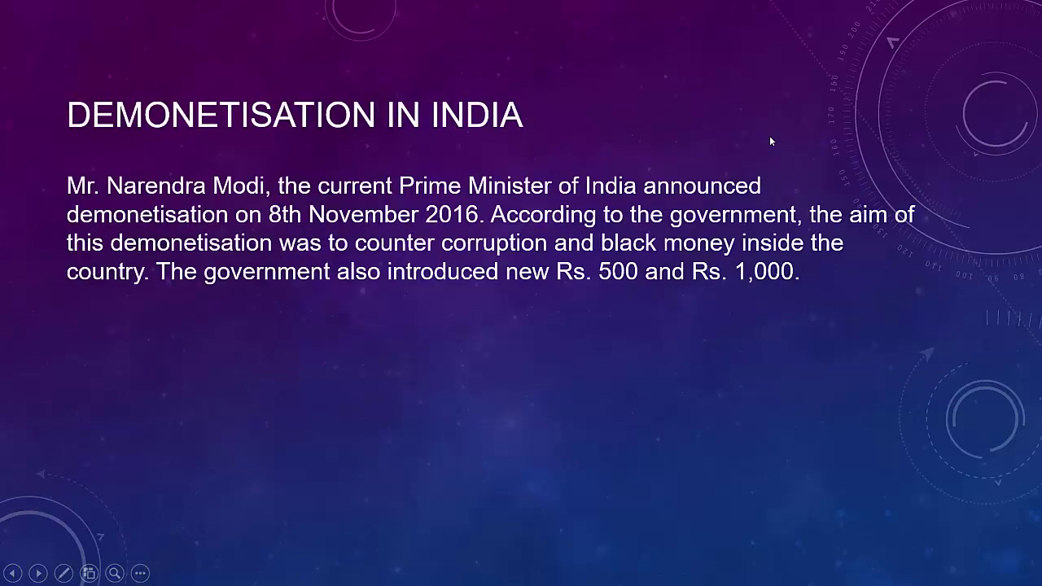
click(770, 141)
click(769, 141)
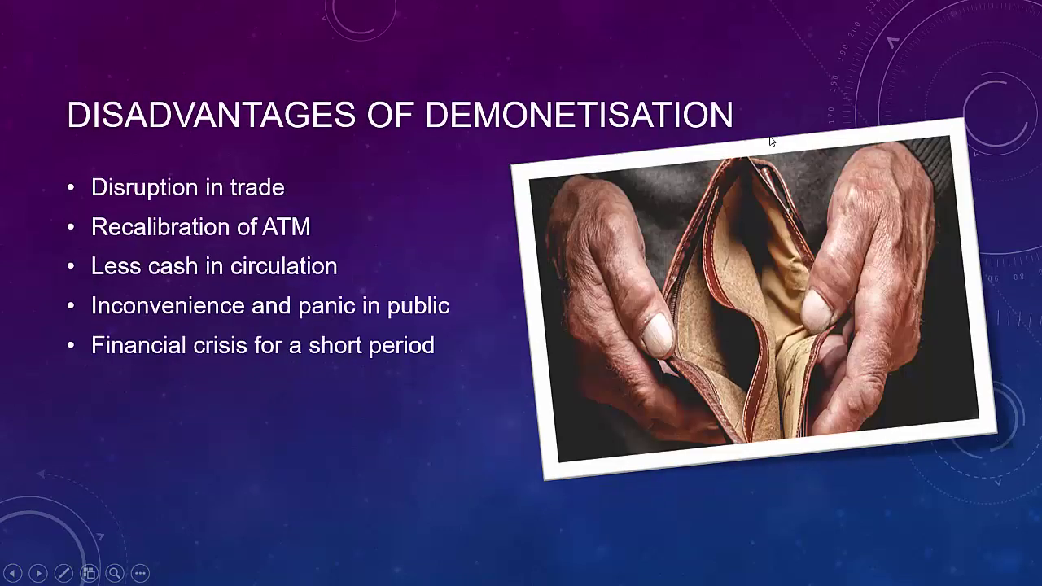
click(770, 140)
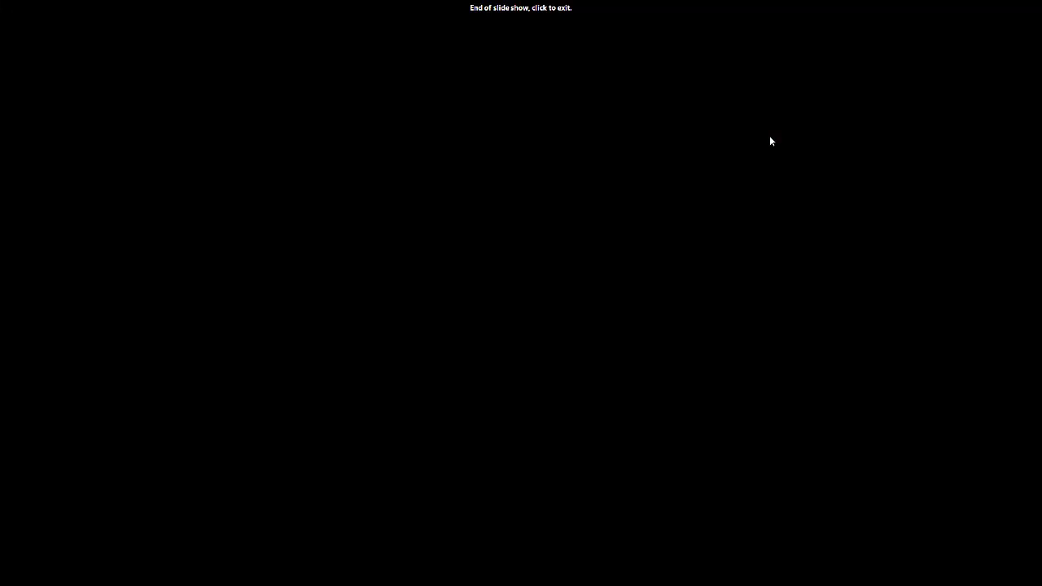
click(770, 140)
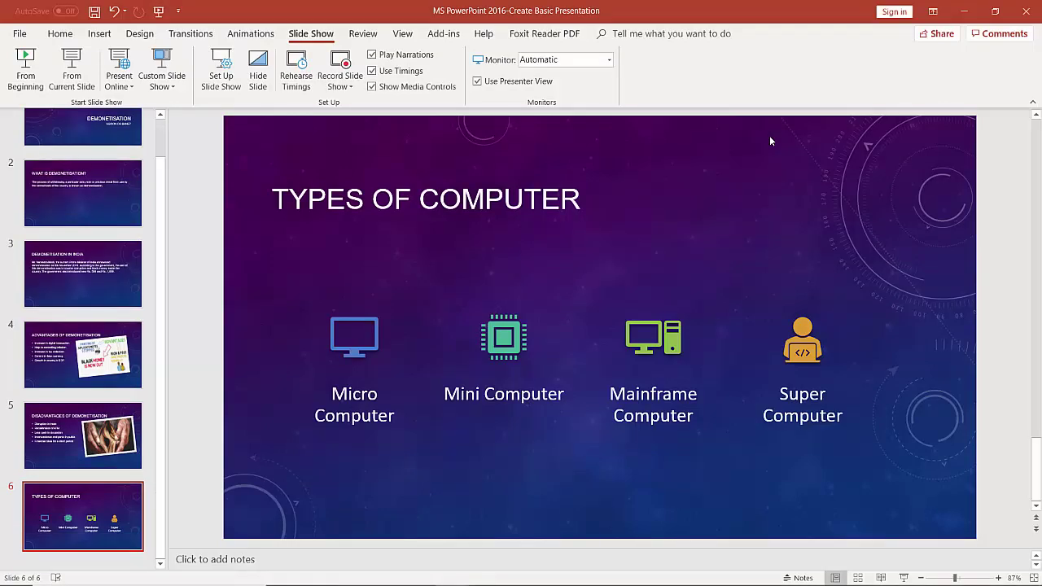